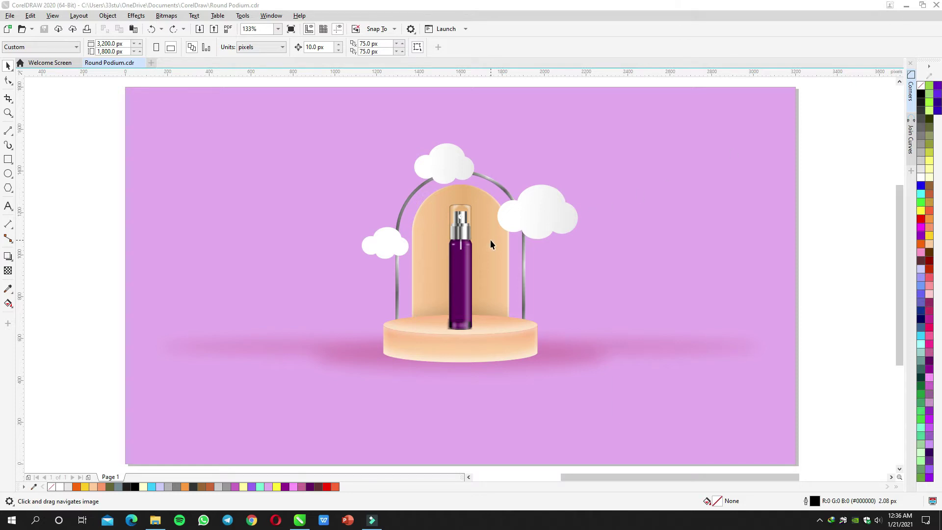
Examine the finished round podium scene with its bottle, arches, clouds and floor shadow.
scroll(490, 240, "up", 3)
scroll(488, 236, "down", 3)
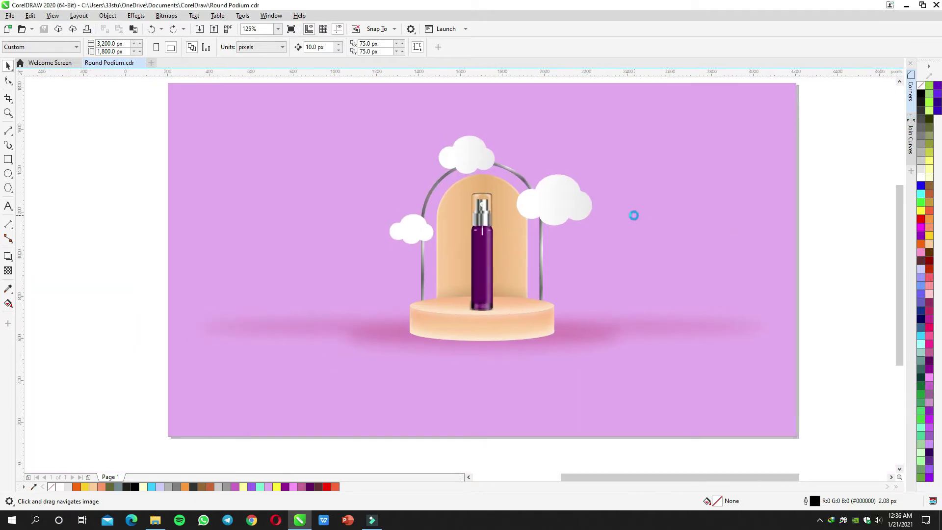
scroll(635, 220, "up", 1)
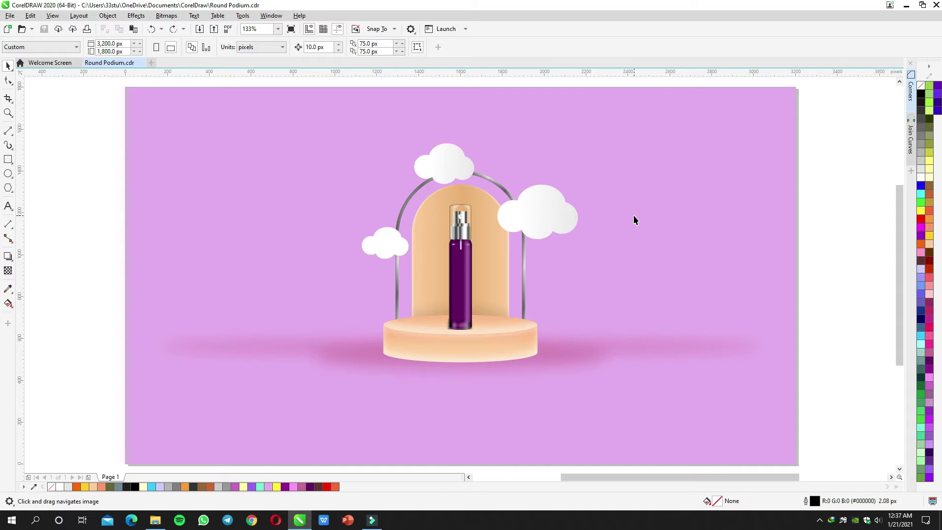
key("z")
left_click_drag(357, 150, 655, 377)
key("h")
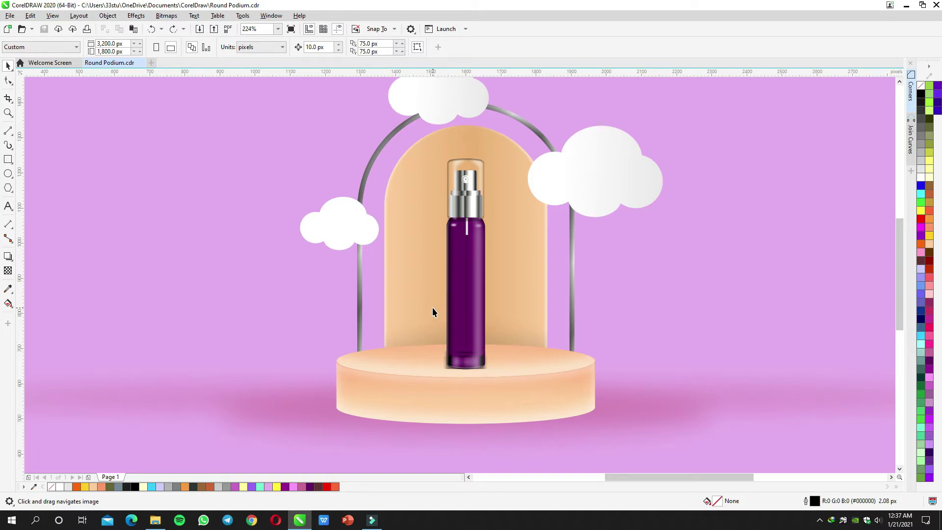
scroll(459, 276, "down", 2)
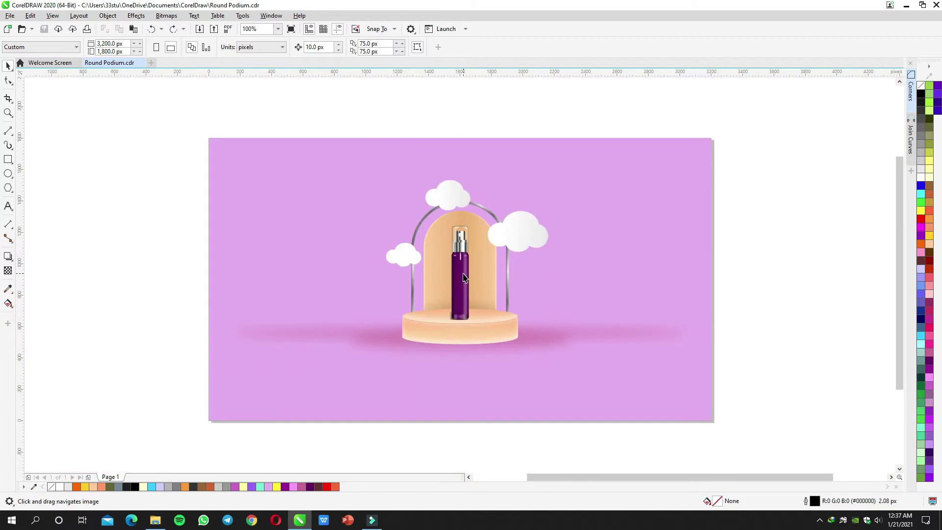
left_click(464, 277)
scroll(464, 274, "up", 2)
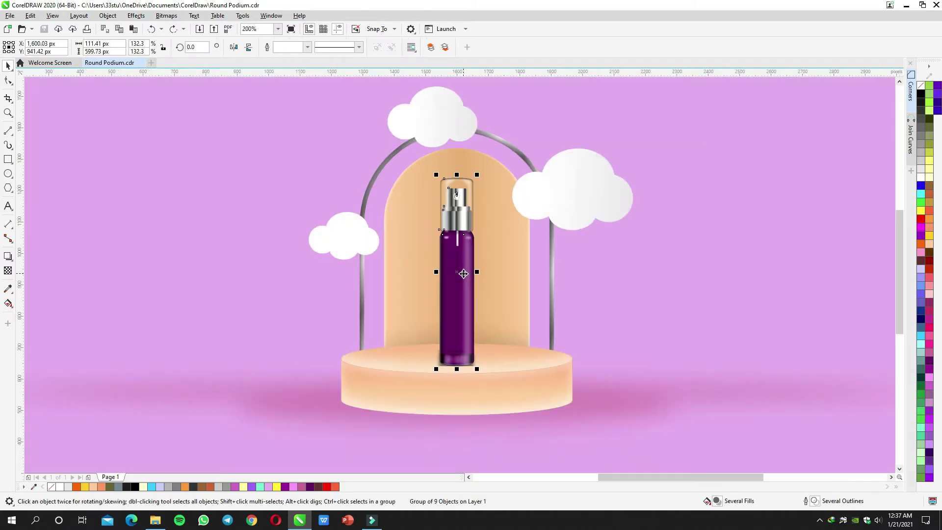
scroll(463, 273, "down", 1)
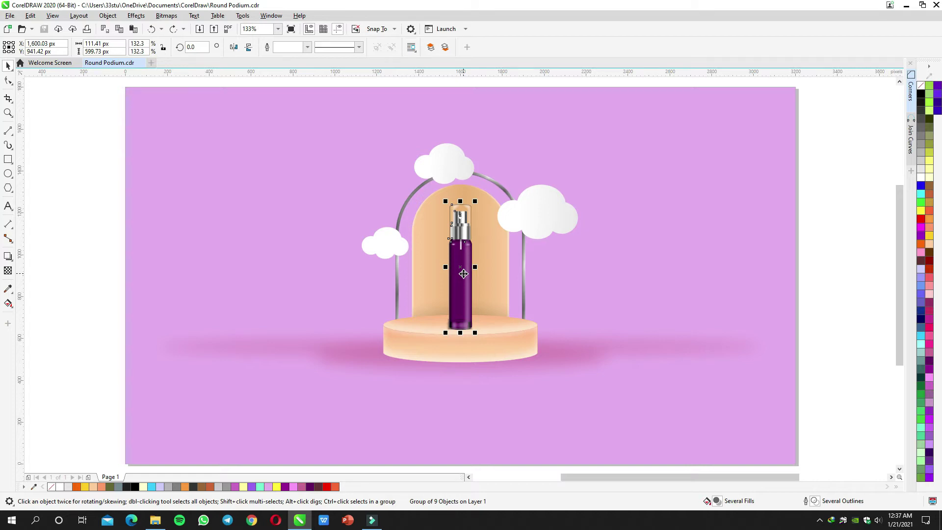
scroll(463, 274, "up", 2)
left_click_drag(462, 272, 399, 272)
key("ctrl+z")
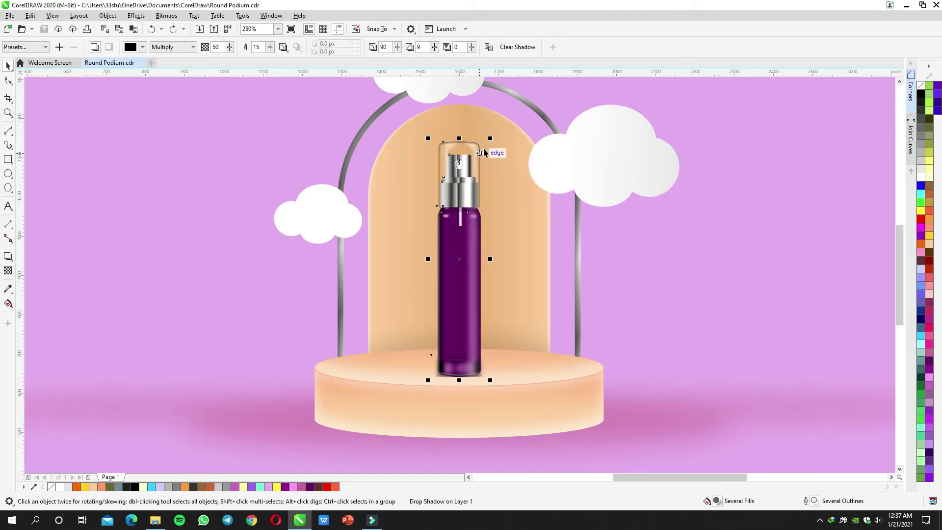
left_click_drag(490, 139, 467, 280)
key("ctrl+z")
key("ctrl+z")
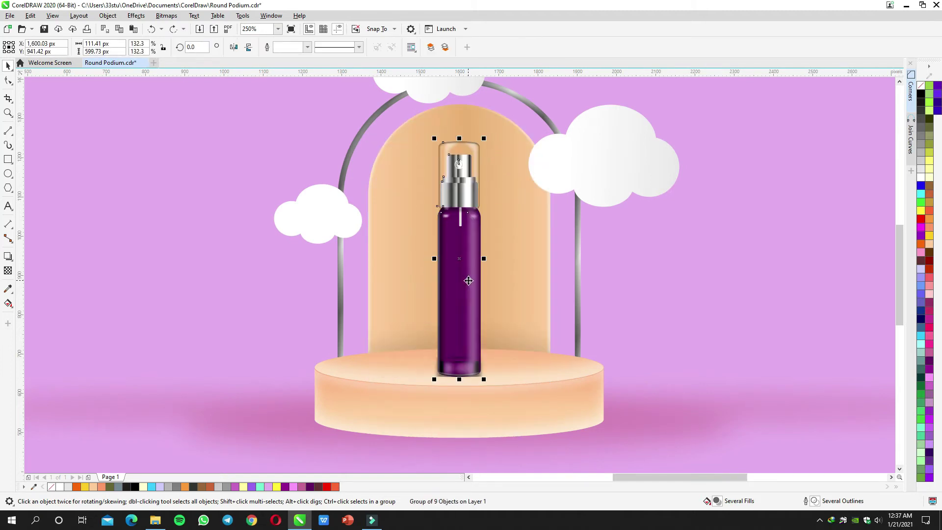
scroll(468, 280, "down", 2)
left_click(817, 275)
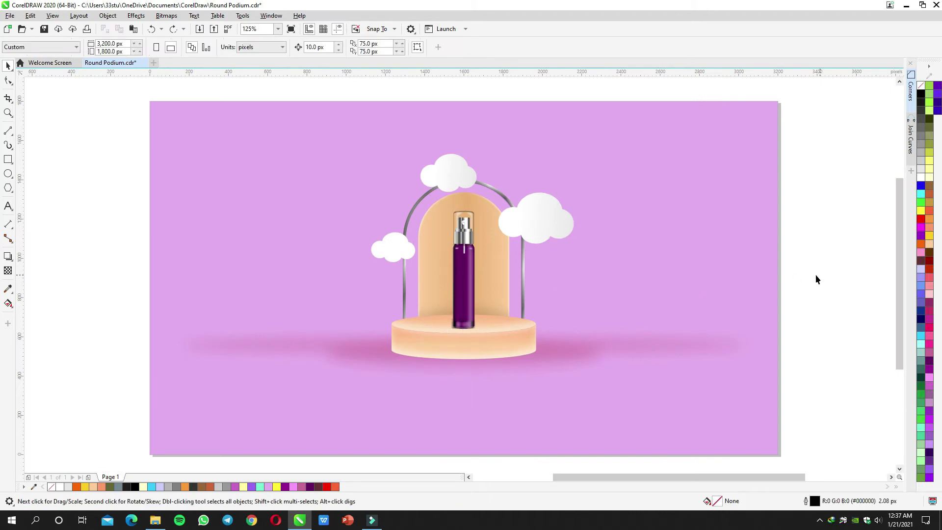
Delete the purple bottle from the podium and save the file.
left_click(461, 278)
key("Delete")
scroll(457, 261, "up", 1)
key("ctrl+s")
scroll(432, 233, "down", 1)
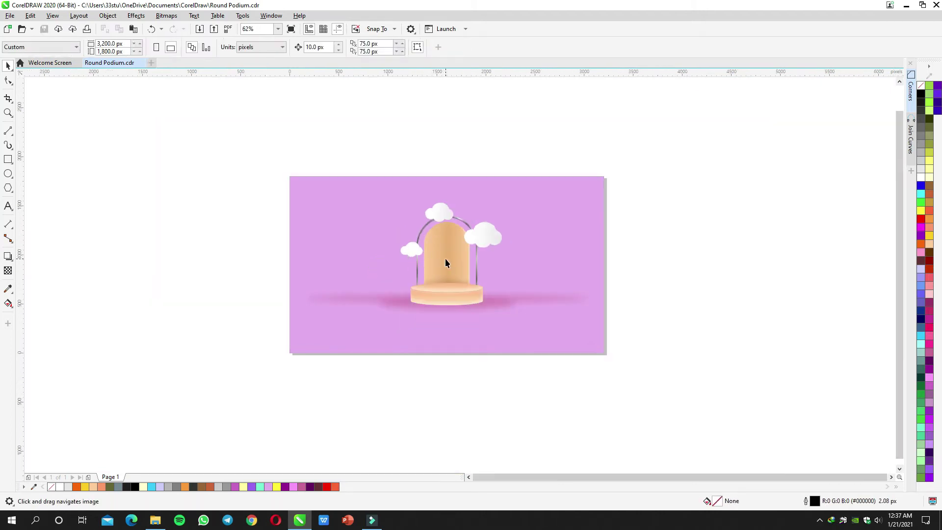
Draw a wide flat ellipse about 975 × 125 px in the empty area below the page.
scroll(446, 259, "up", 1)
left_click_drag(489, 264, 430, 248)
left_click_drag(257, 293, 405, 238)
left_click(8, 174)
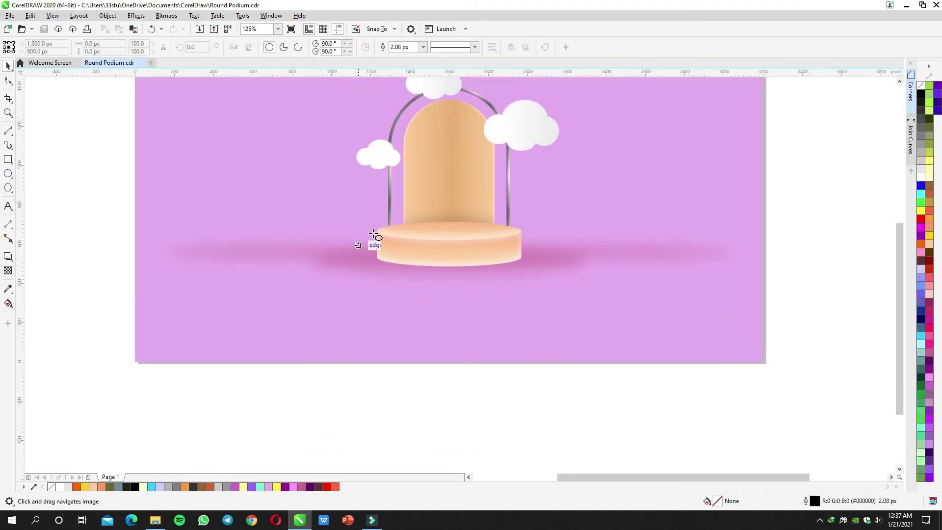
left_click_drag(315, 339, 310, 275)
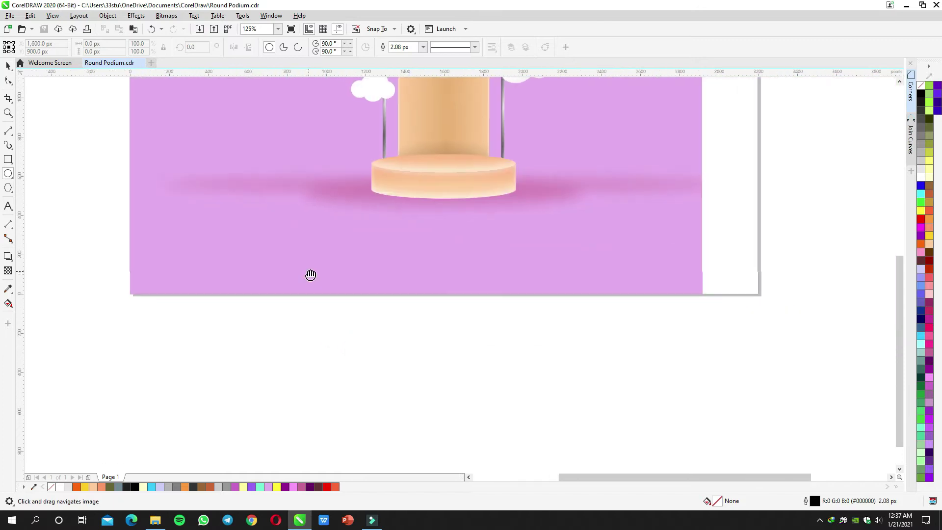
scroll(427, 290, "down", 1)
scroll(394, 310, "up", 2)
left_click_drag(386, 314, 578, 339)
Duplicate the ellipse about 140 px straight below the original.
key("space")
left_click_drag(505, 324, 499, 353)
key("ctrl+z")
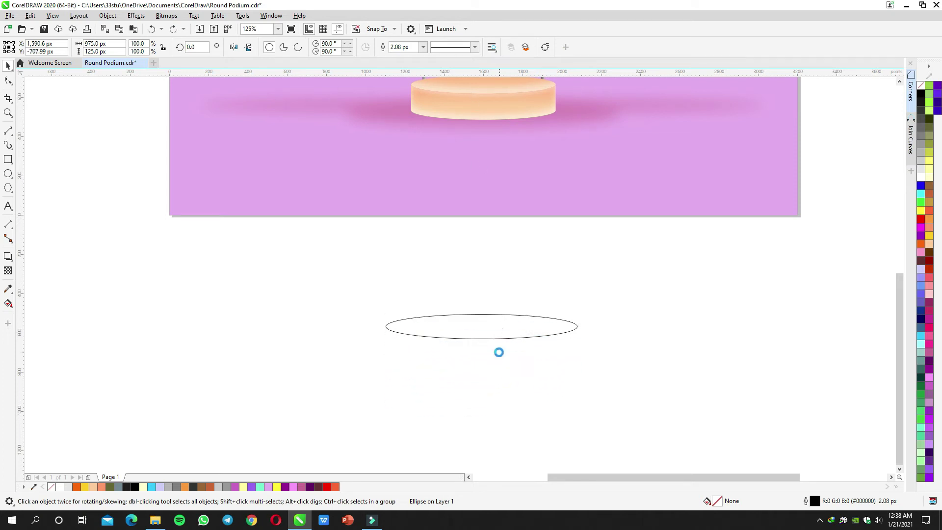
scroll(499, 356, "up", 1)
left_click_drag(507, 386, 444, 361)
key("Escape")
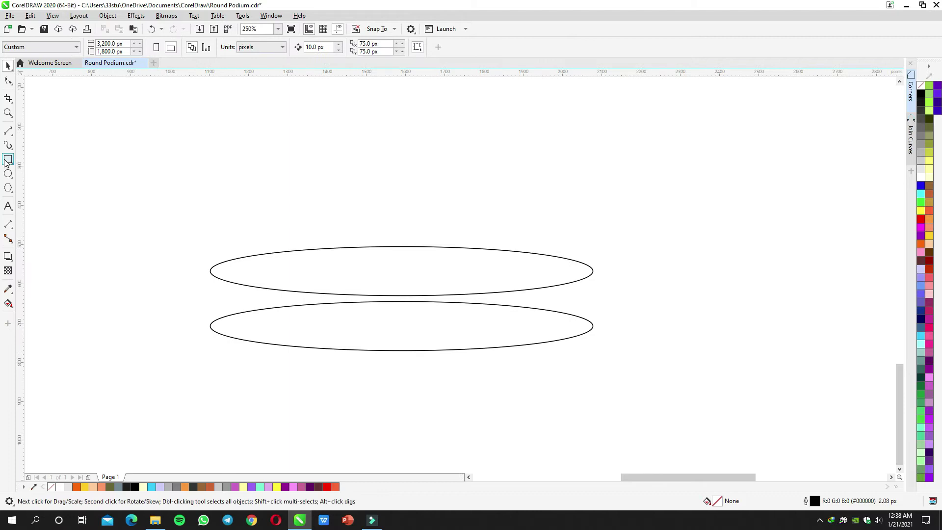
Draw a 975 × 140 px rectangle between the side points of the two ellipses and weld it with the lower ellipse.
left_click(8, 160)
left_click_drag(210, 271, 593, 326)
key("space")
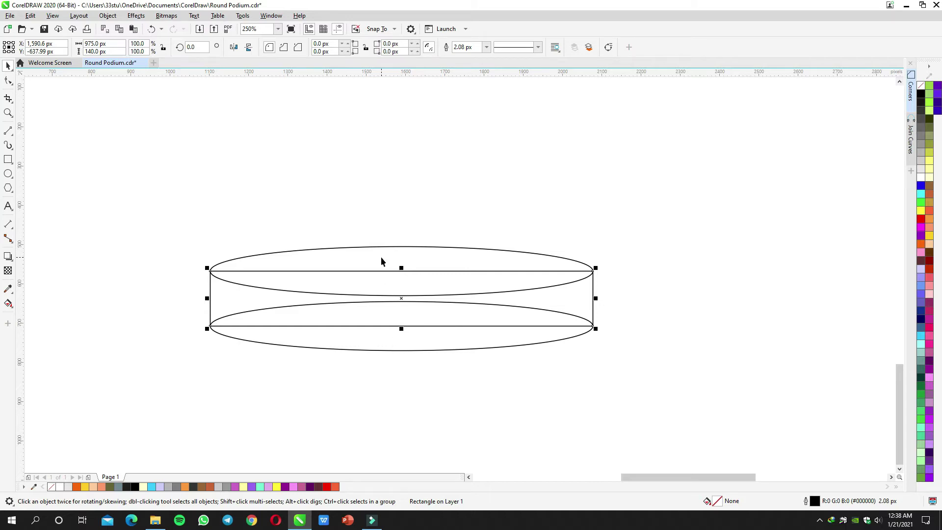
left_click(326, 344, "shift")
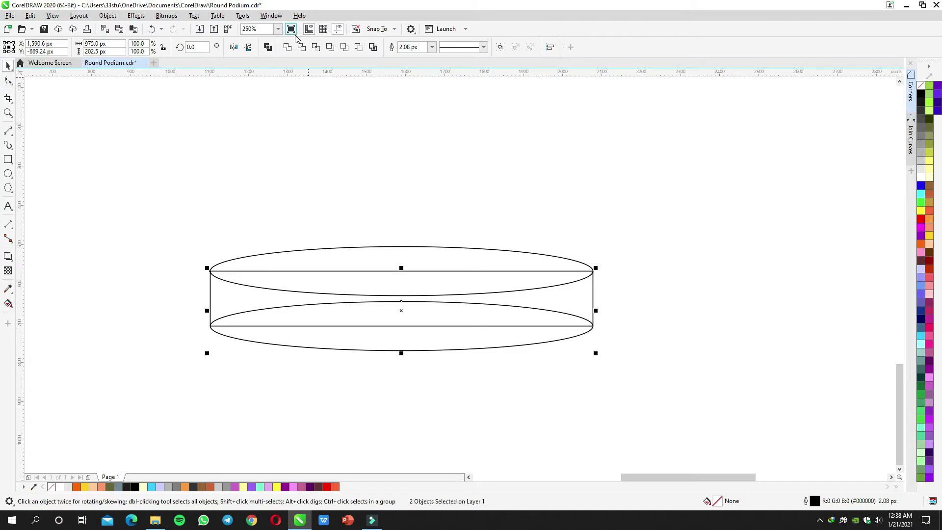
left_click(287, 47)
left_click(296, 185)
Trim the welded podium side with the upper ellipse so its top edge follows the curve.
left_click(311, 250)
left_click(291, 304, "shift")
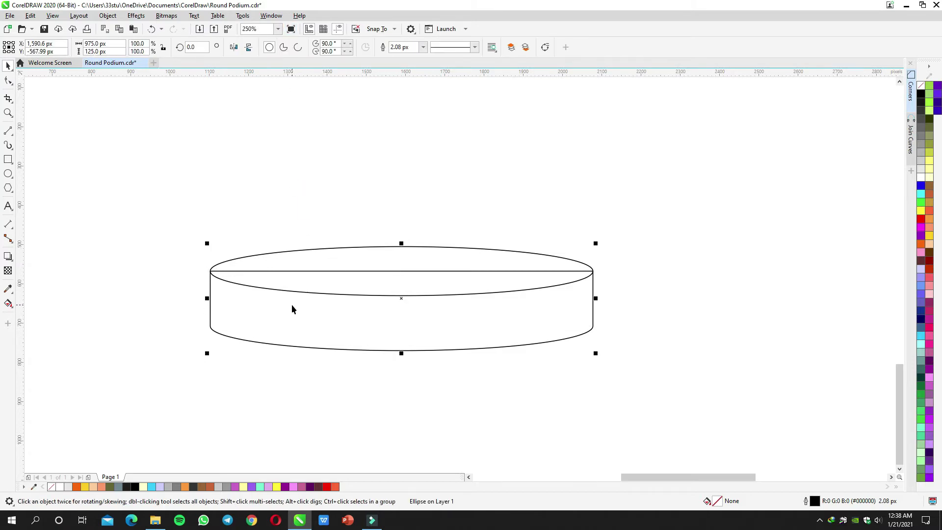
left_click(301, 47)
left_click_drag(347, 273, 356, 237)
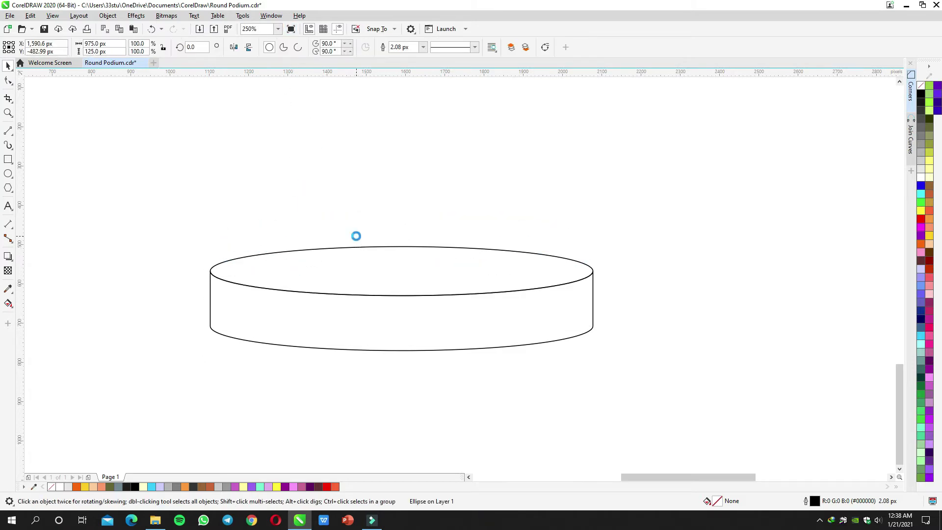
key("ctrl+z")
scroll(357, 237, "down", 2)
left_click(358, 216)
Draw a tall rectangle over the podium outline and extend its top edge upward to about 652.5 × 1,121 px overall.
scroll(355, 290, "up", 4)
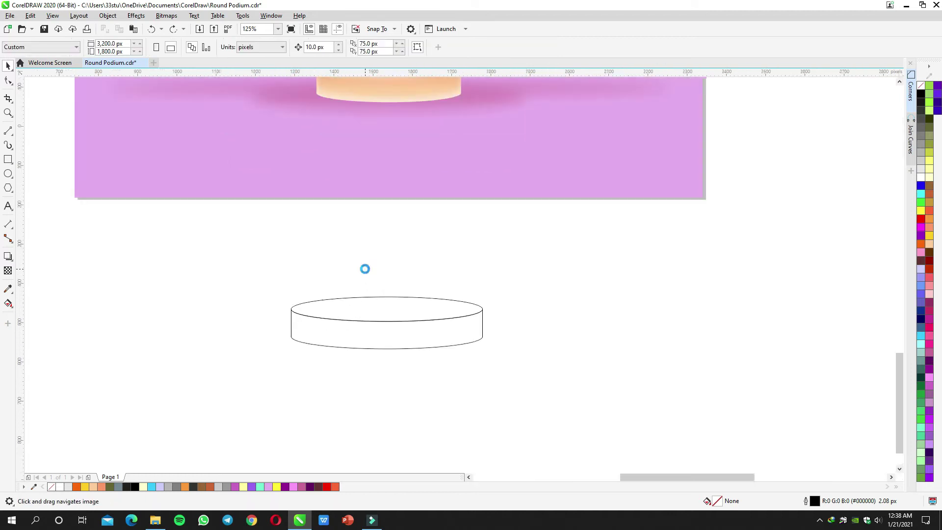
scroll(304, 238, "down", 2)
left_click_drag(289, 177, 418, 354)
key("space")
scroll(373, 221, "down", 2)
left_click_drag(367, 207, 367, 184)
scroll(367, 184, "up", 2)
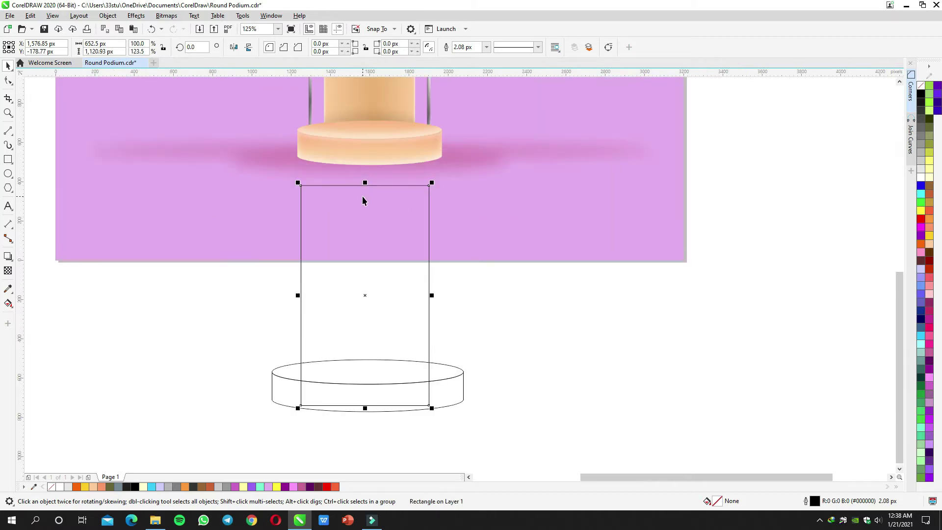
Convert the tall rectangle to curves.
right_click(364, 211)
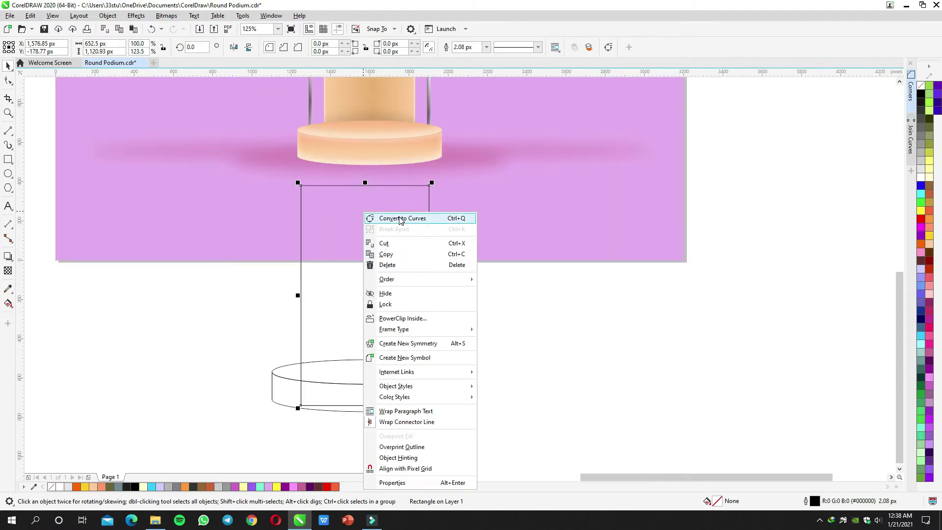
left_click(400, 219)
left_click_drag(270, 152, 503, 225)
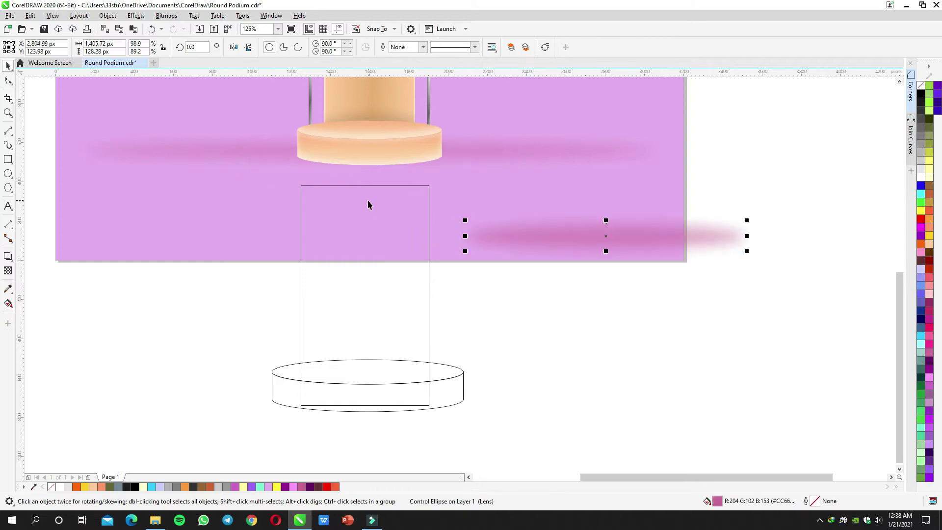
key("ctrl+z")
Fillet the two upper corners of the tall rectangle with a 318.01 px radius to form an arch.
key("F10")
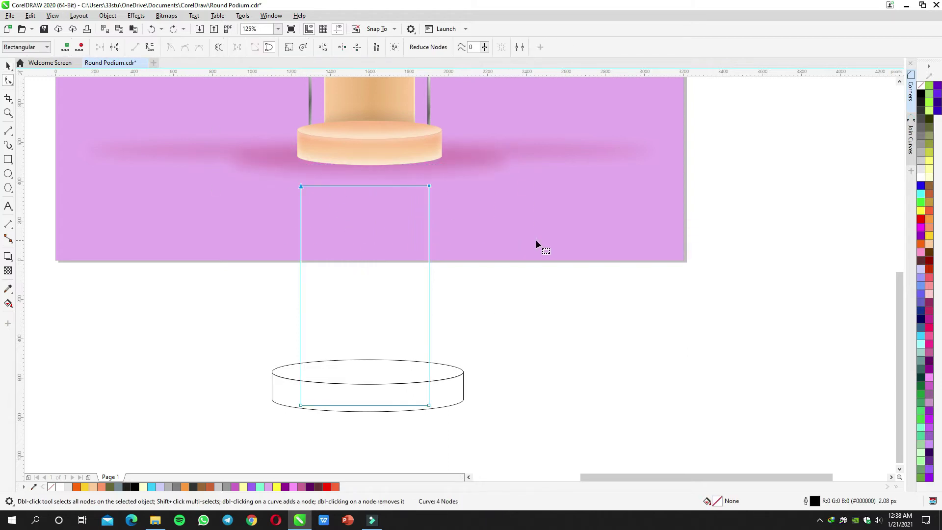
left_click(10, 82)
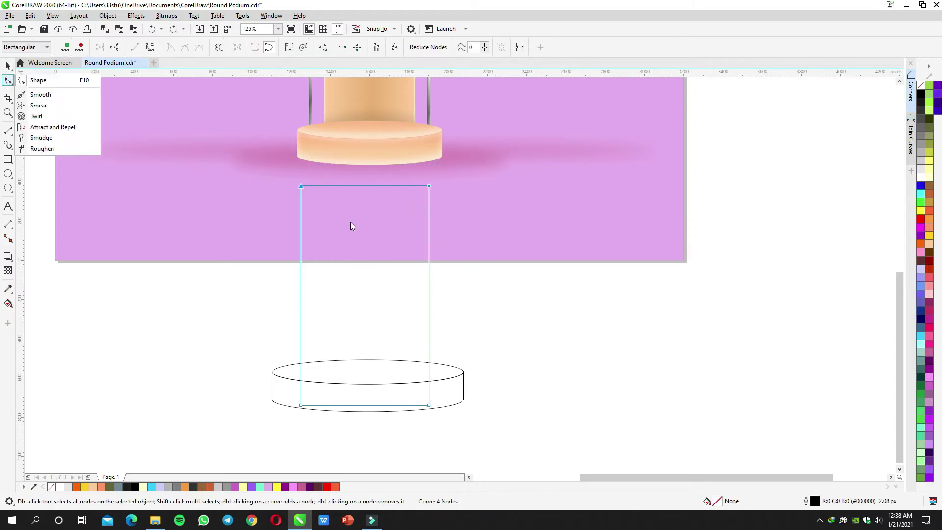
left_click(909, 92)
left_click_drag(848, 119, 848, 101)
left_click(878, 179)
key("space")
left_click(693, 238)
Fill the arch with white and send it behind the podium outlines.
left_click_drag(536, 300, 735, 273)
left_click(556, 278)
left_click(919, 178)
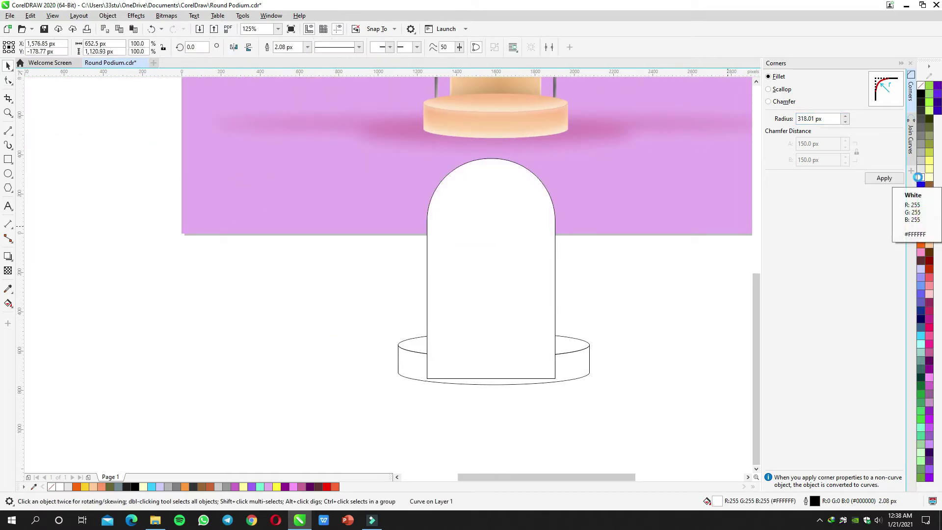
key("shift+Page_Down")
Move the arch and both podium pieces together to the empty area beyond the page's lower-left corner.
scroll(417, 303, "down", 2)
left_click_drag(421, 316, 359, 205)
left_click_drag(456, 304, 247, 367)
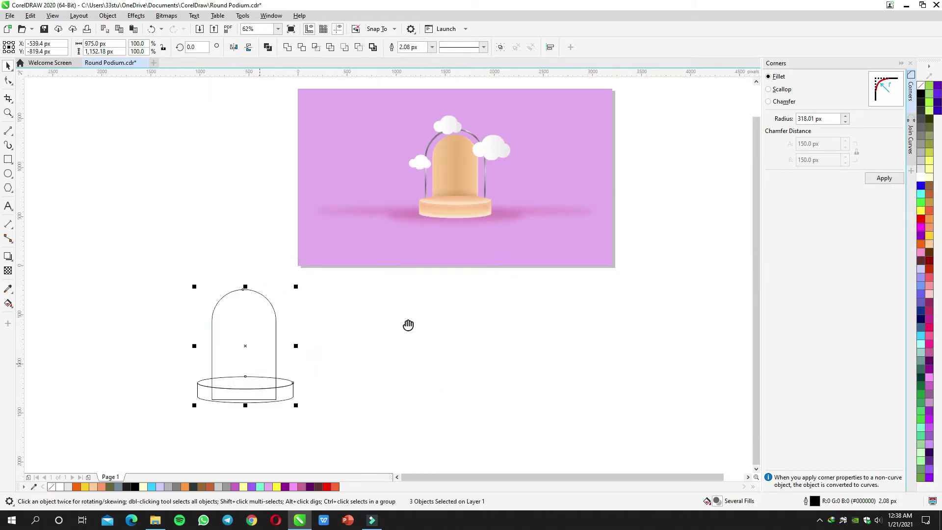
scroll(413, 309, "up", 2)
left_click(299, 257)
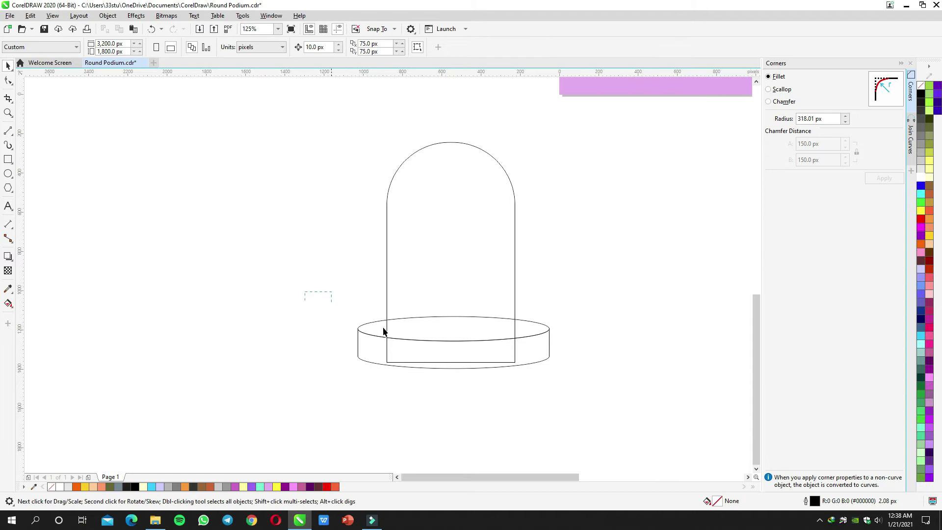
Fill the podium's top ellipse and side shape with white.
left_click_drag(313, 296, 601, 393)
left_click(921, 176)
left_click(626, 239)
Add an outside contour to the arch, about 742.5 × 1,211 px overall.
scroll(532, 275, "down", 1)
left_click(524, 264)
left_click_drag(605, 187, 474, 316)
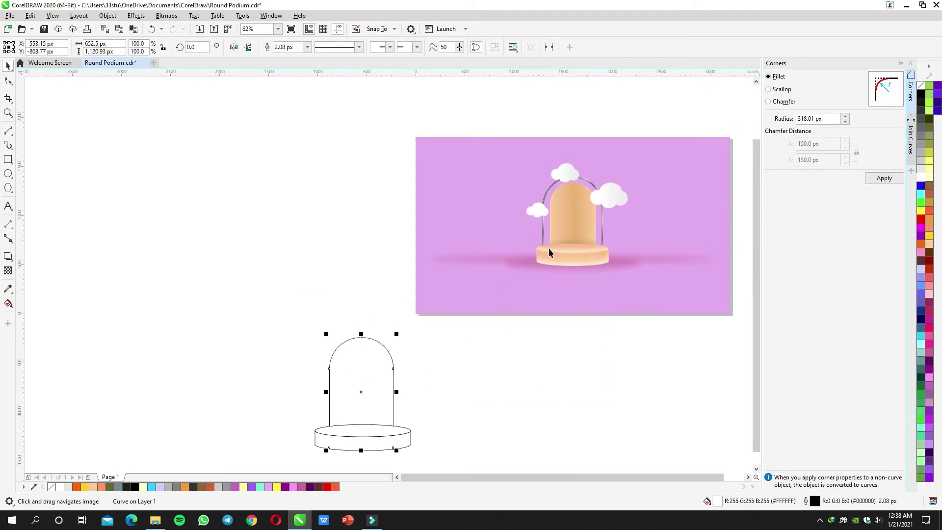
scroll(473, 230, "down", 1)
scroll(426, 310, "up", 2)
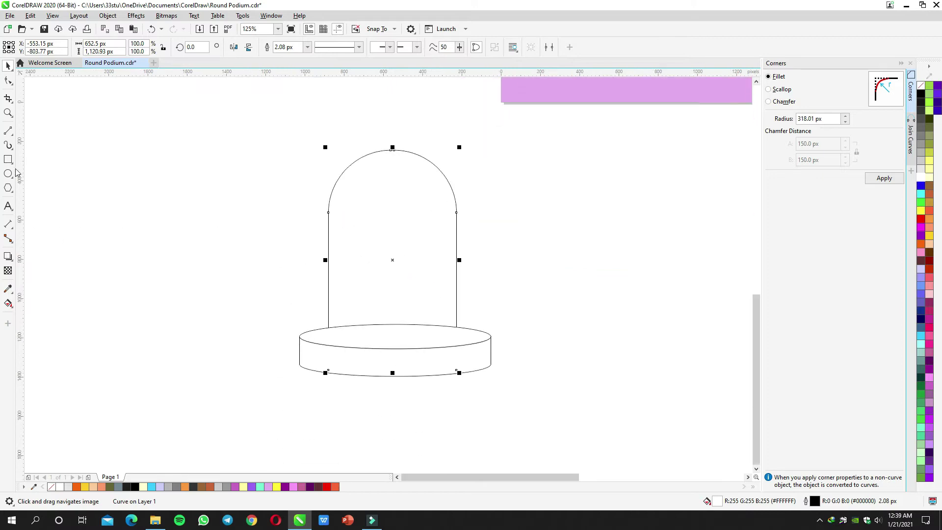
left_click_drag(380, 184, 371, 212)
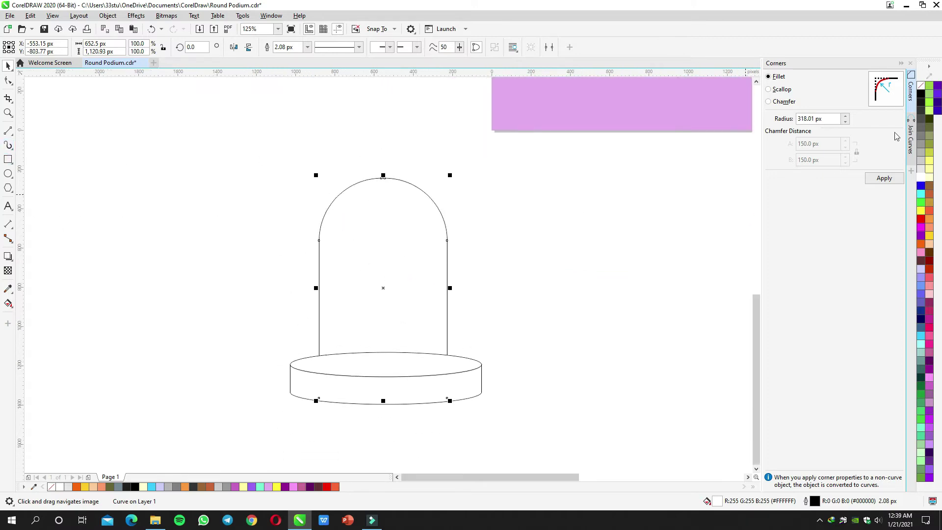
left_click(901, 64)
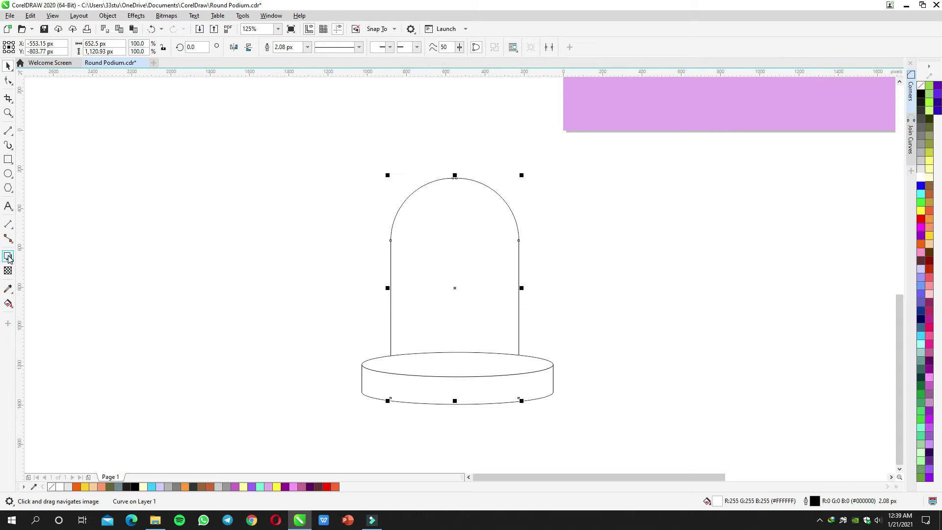
left_click(8, 259)
left_click(37, 267)
mouse_move(391, 287)
left_mouse_down()
mouse_move(375, 284)
mouse_move(391, 280)
left_mouse_up()
Break the contour apart from the arch and remove the fill from the outer arch shape.
right_click(391, 279)
left_click(426, 278)
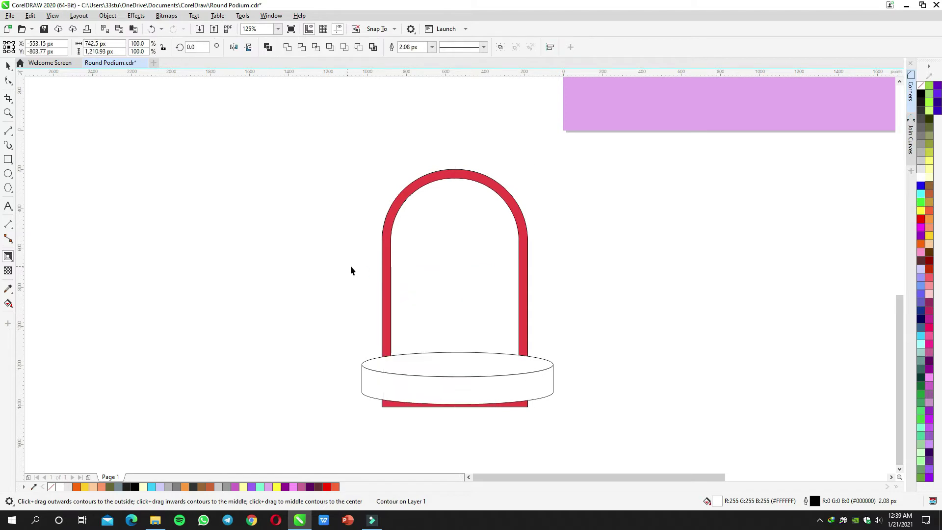
left_click(387, 260)
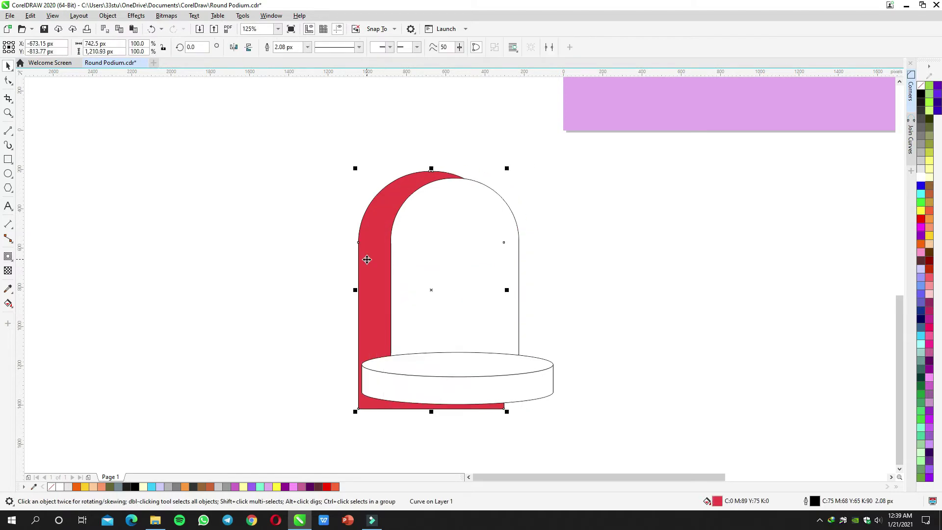
left_click(921, 85)
left_click(787, 147)
scroll(463, 165, "up", 1)
left_click_drag(465, 175, 494, 173)
key("ctrl+z")
scroll(466, 164, "down", 1)
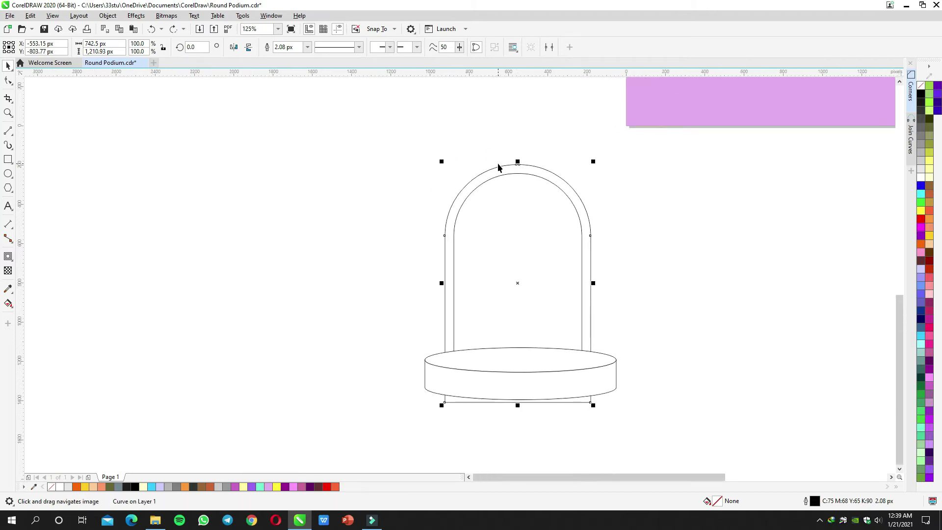
scroll(498, 163, "up", 2)
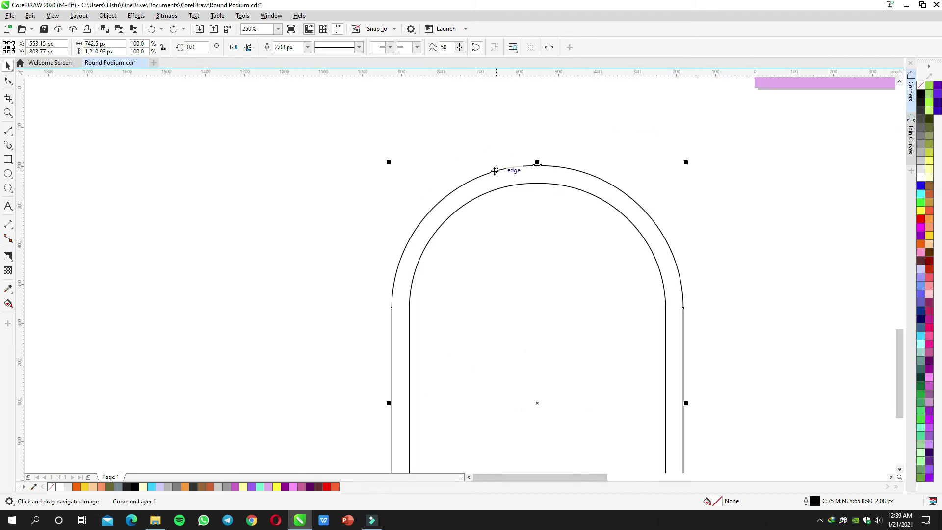
Set the outer arch shape's outline width to 20 px.
left_click(307, 46)
left_click(285, 131)
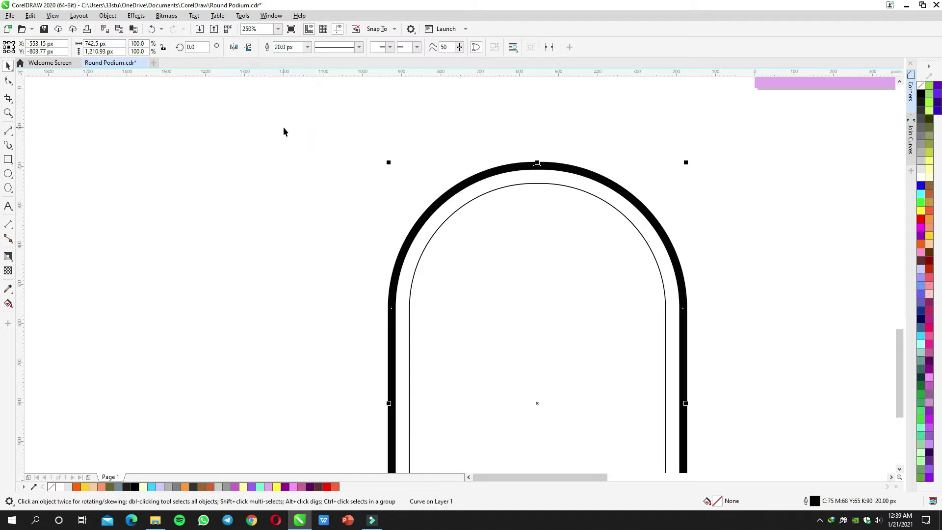
scroll(380, 234, "down", 2)
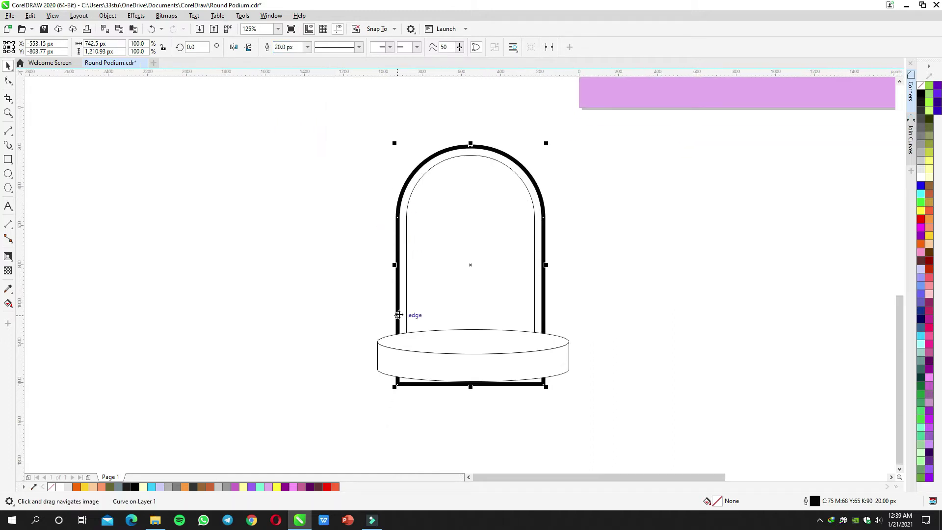
Raise the bottom nodes of the outer arch so its base hides behind the podium, about 1,136 px tall overall.
key("F10")
left_click_drag(406, 378, 544, 368)
key("ctrl+z")
left_click_drag(576, 406, 371, 355)
left_click_drag(543, 385, 543, 370)
key("space")
scroll(545, 257, "up", 1)
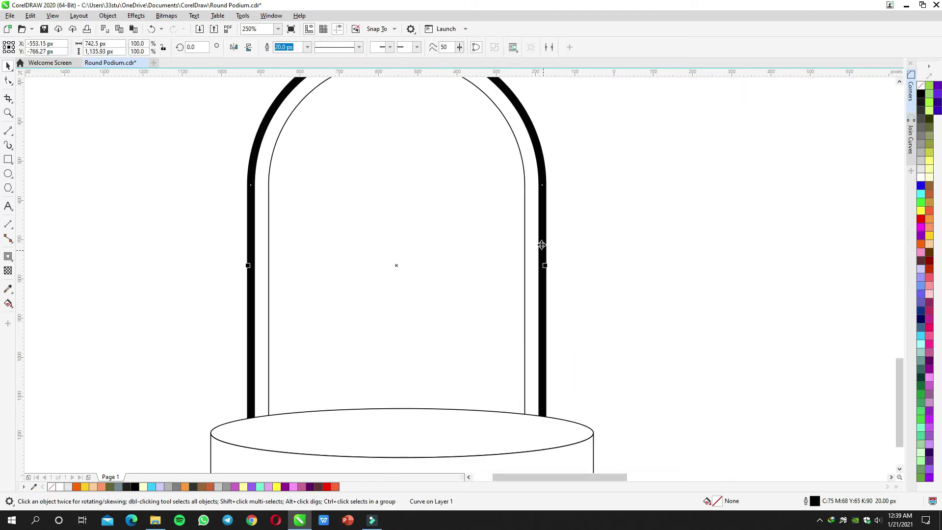
Convert the outer arch's thick outline into a separate object, then undo the trial move.
left_click_drag(511, 227, 558, 330)
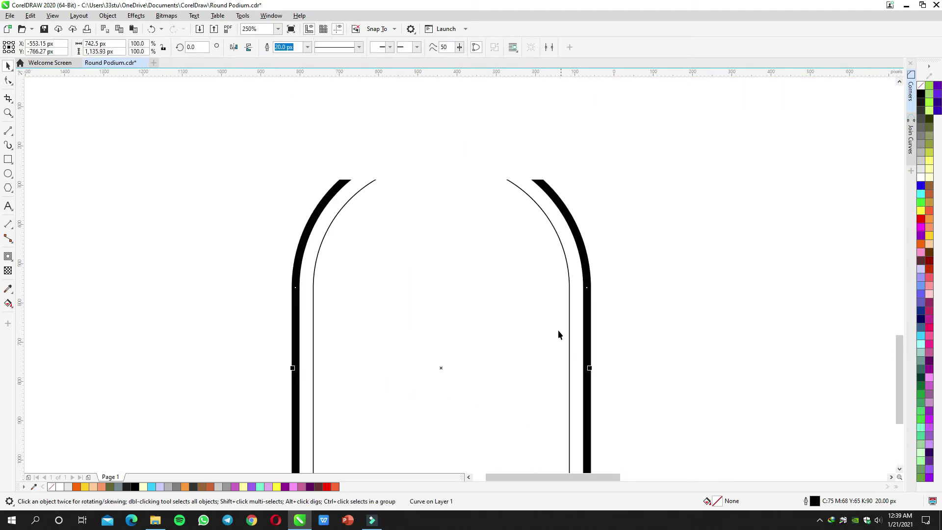
left_click(107, 15)
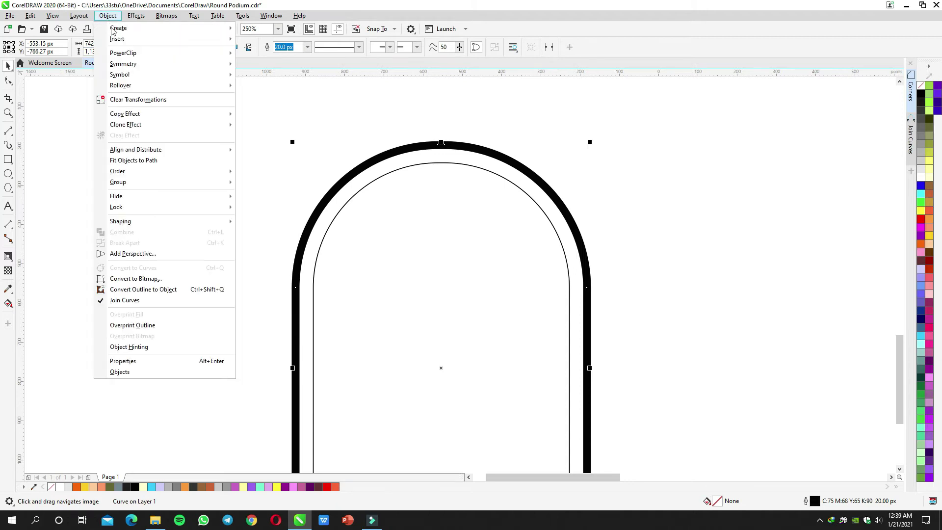
left_click(141, 290)
left_click_drag(299, 256, 278, 233)
key("ctrl+z")
scroll(334, 257, "down", 3)
key("ctrl+z")
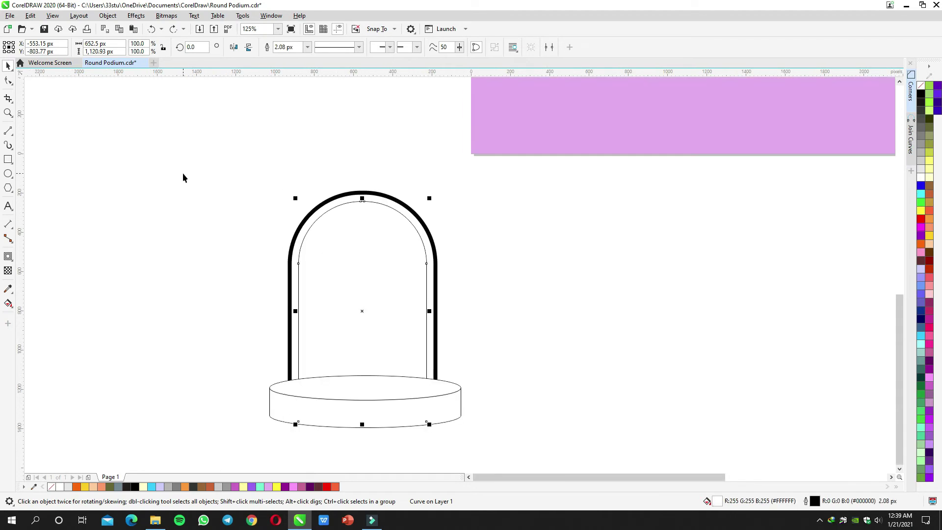
Fill both podium pieces and the inner arch with blue-violet #6666FF and remove their outlines.
left_click_drag(183, 314, 467, 415)
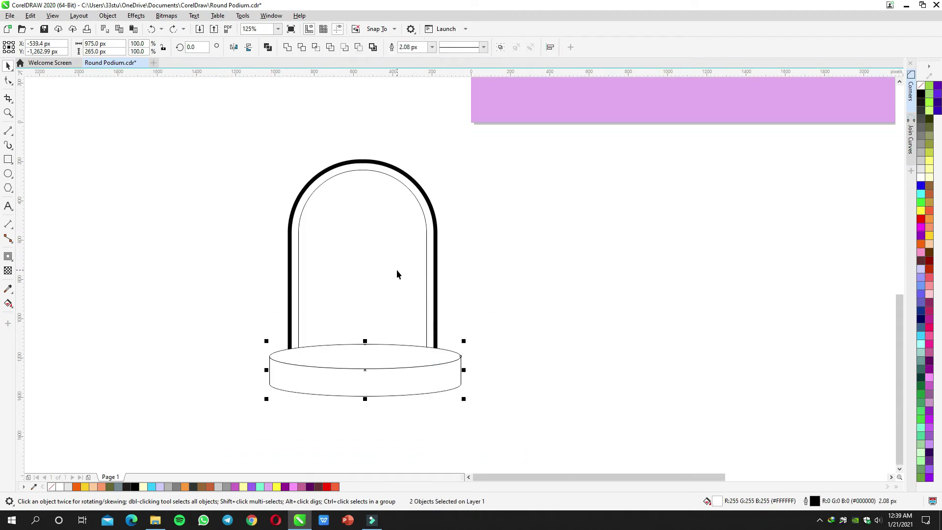
left_click(396, 275)
left_click(419, 389)
left_click(384, 271, "shift")
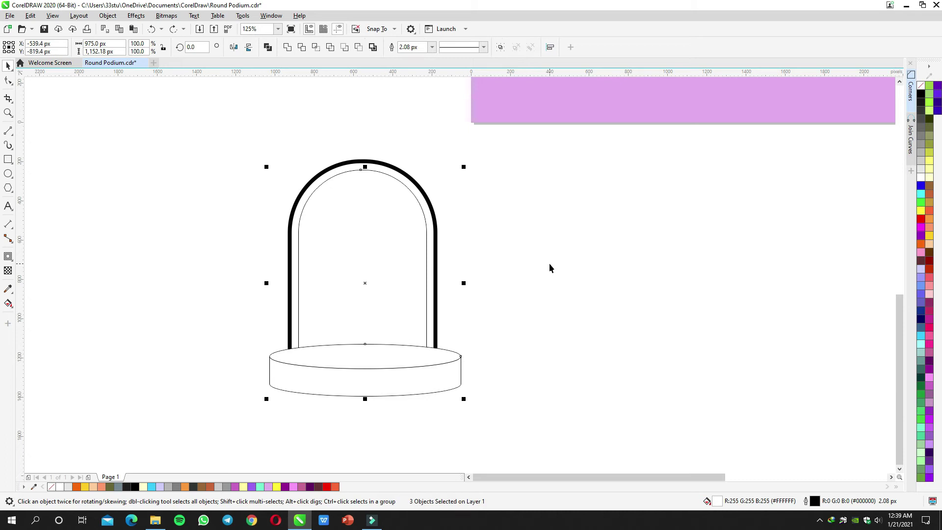
left_click(921, 294)
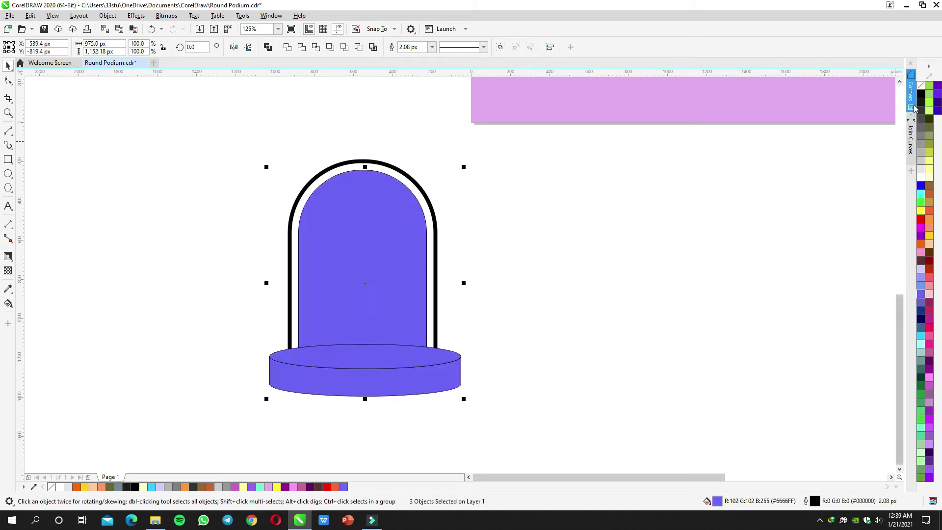
right_click(921, 87)
left_click_drag(570, 288, 617, 297)
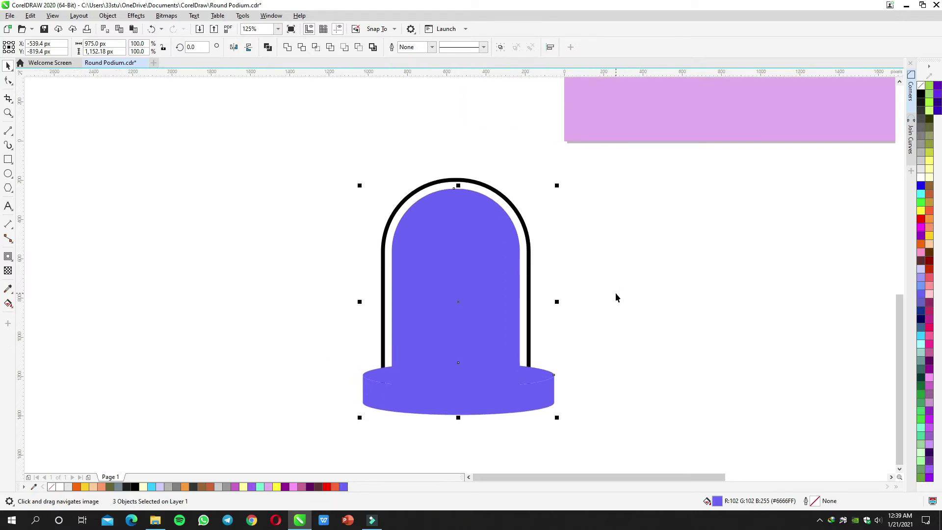
left_click(570, 300)
Apply a black-to-white linear fountain fill to the outer arch frame and set it to Repeat and Mirror.
scroll(481, 374, "up", 2)
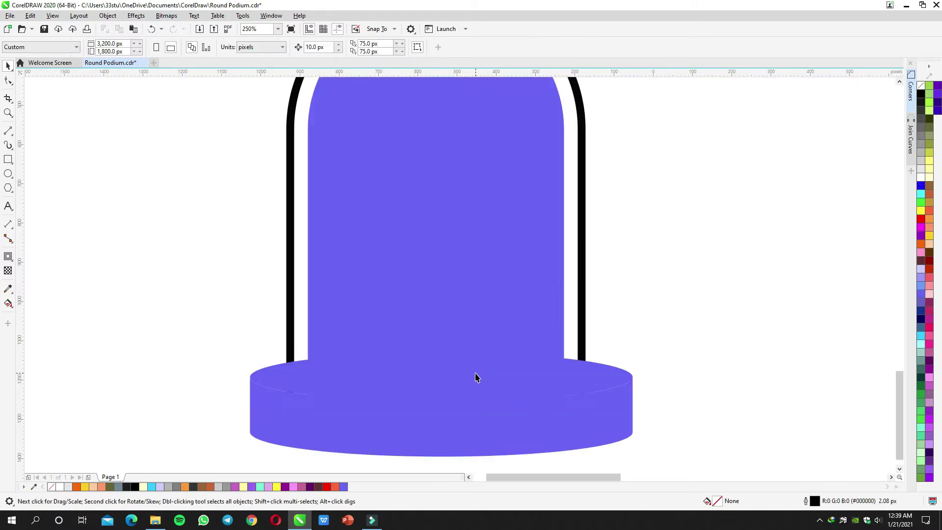
scroll(467, 376, "down", 2)
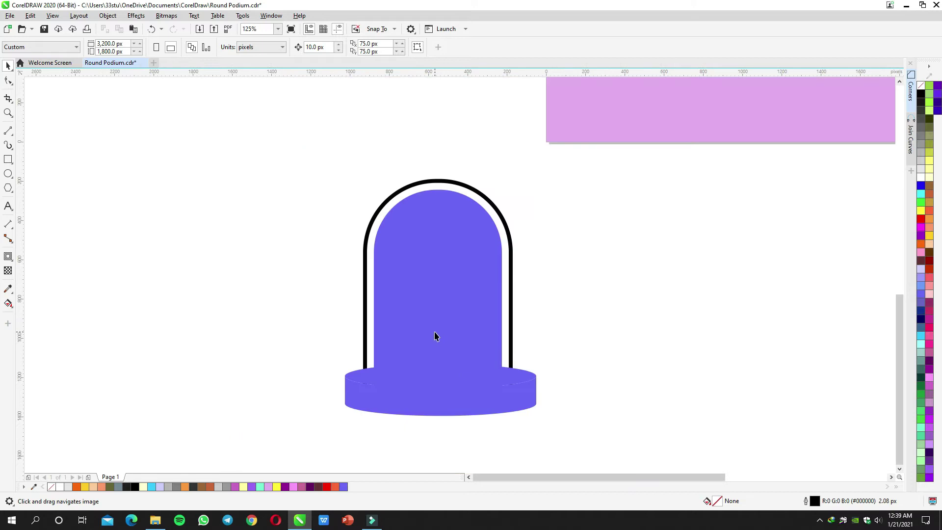
left_click(365, 262)
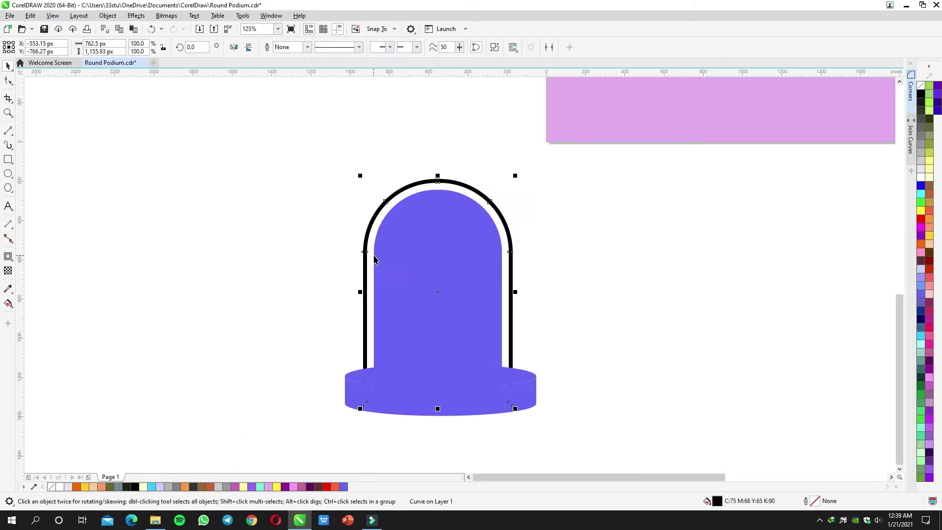
left_click(8, 304)
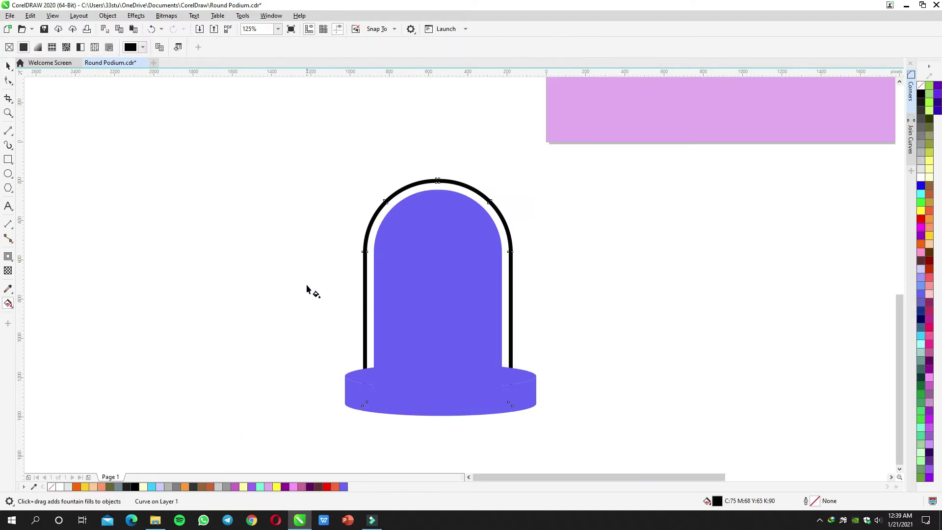
scroll(455, 307, "up", 2)
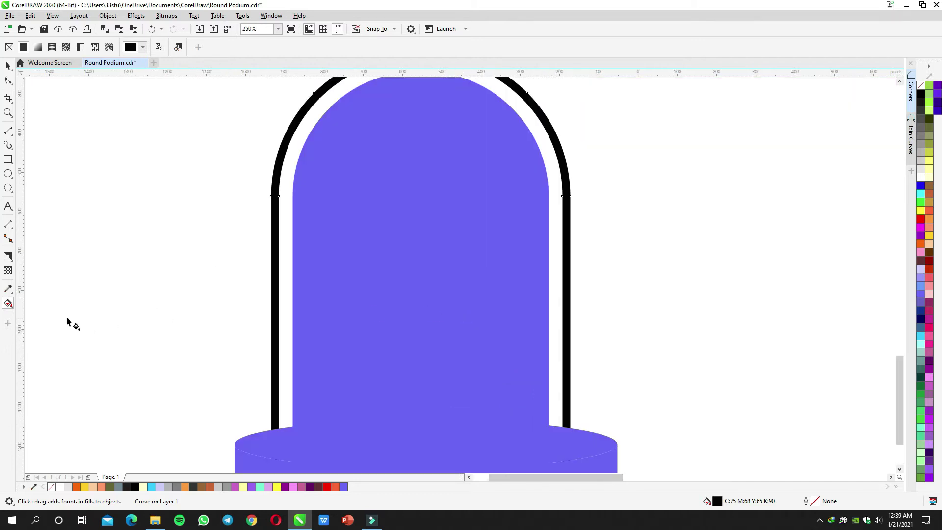
left_click_drag(246, 304, 317, 304)
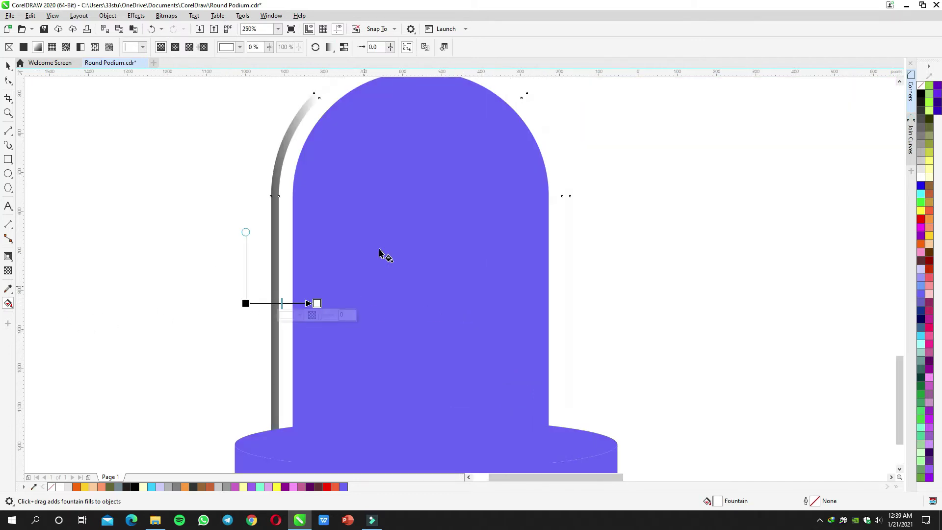
left_click(330, 48)
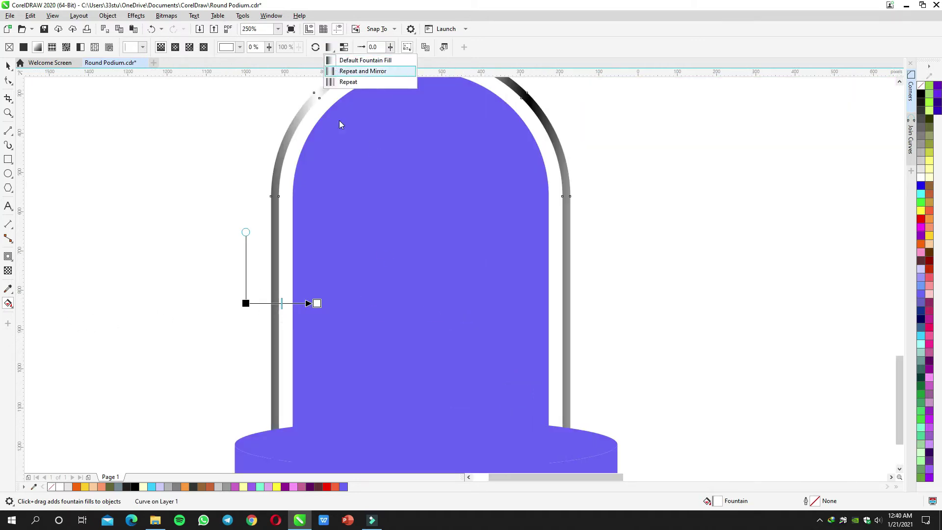
left_click(339, 71)
Reorient the frame's fountain fill to run vertically, with black at the lower end and white at the upper end.
scroll(347, 147, "down", 2)
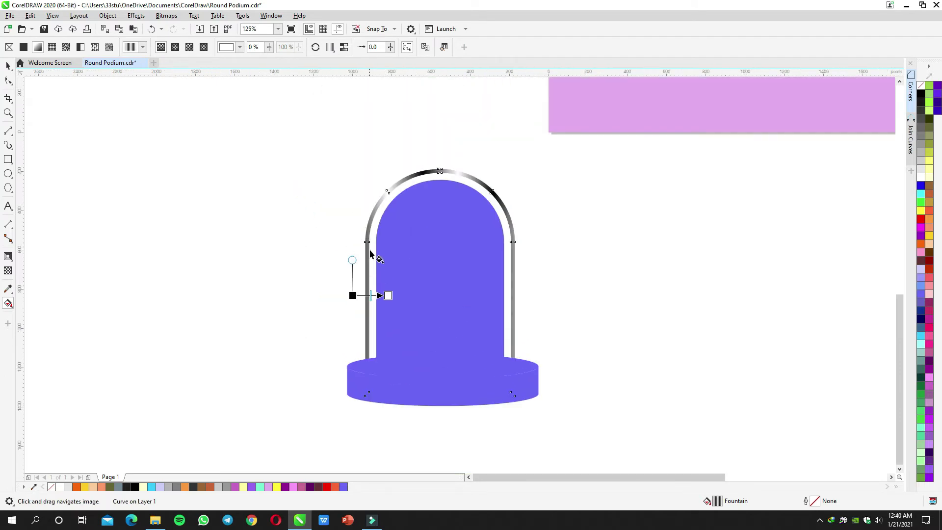
scroll(373, 252, "up", 2)
scroll(374, 236, "down", 2)
left_click_drag(315, 213, 395, 256)
mouse_move(394, 253)
left_mouse_down()
mouse_move(386, 233)
mouse_move(357, 229)
left_mouse_up()
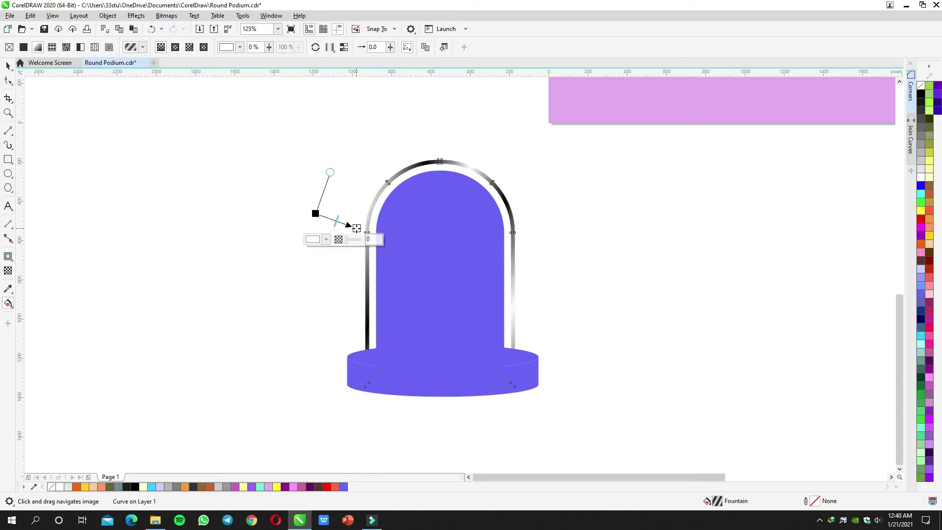
left_click_drag(346, 326, 346, 278)
key("space")
left_click(369, 301)
scroll(369, 301, "up", 2)
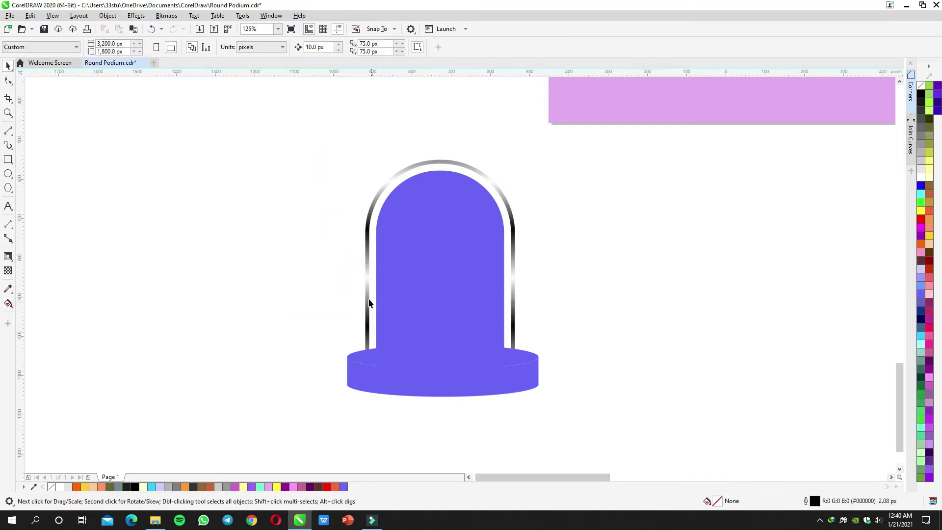
scroll(366, 300, "down", 2)
Shift both ends of the frame's vertical fountain fill slightly downward.
key("space")
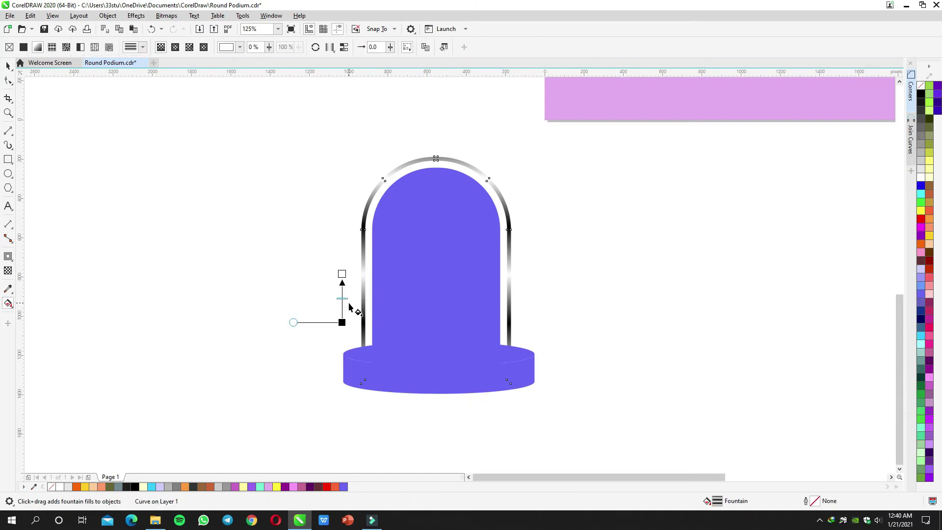
left_click_drag(341, 322, 341, 336)
left_click_drag(342, 274, 343, 288)
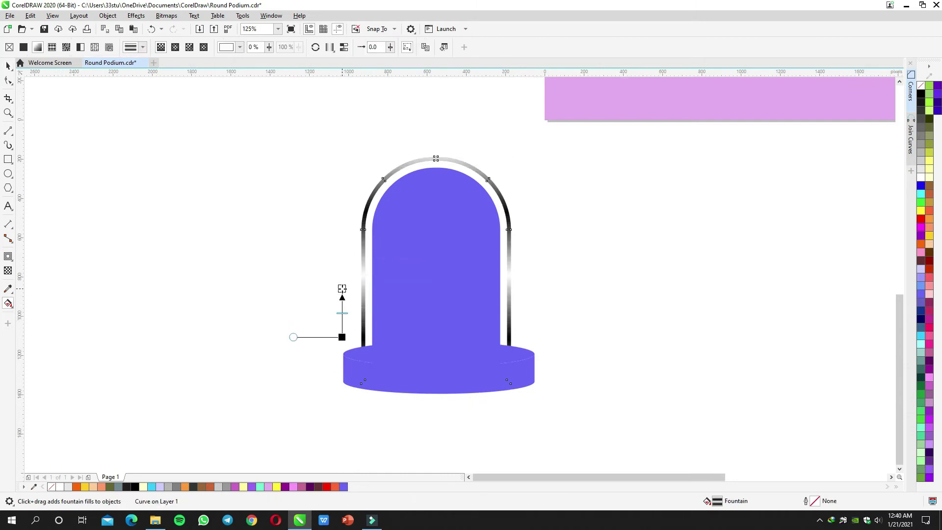
key("space")
scroll(346, 270, "up", 2)
Change the black end of the frame's fountain fill to dark gray.
key("space")
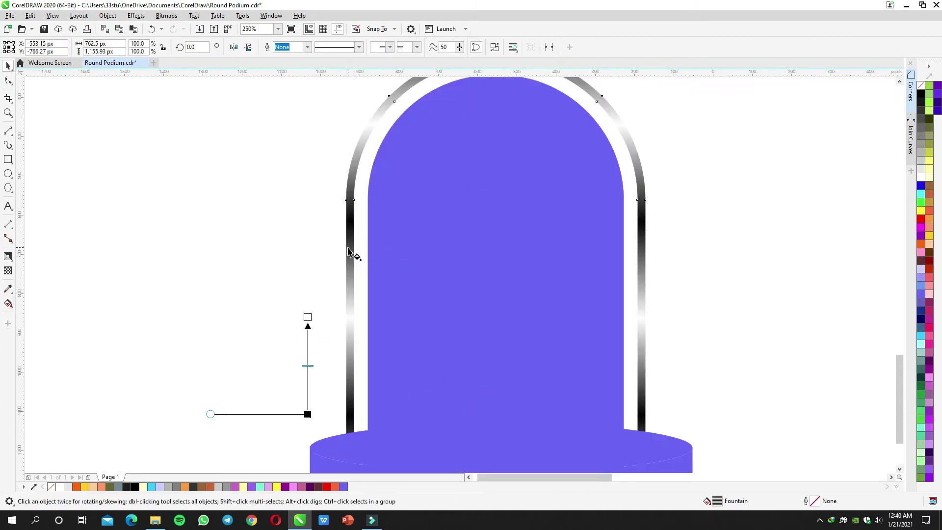
left_click(307, 414)
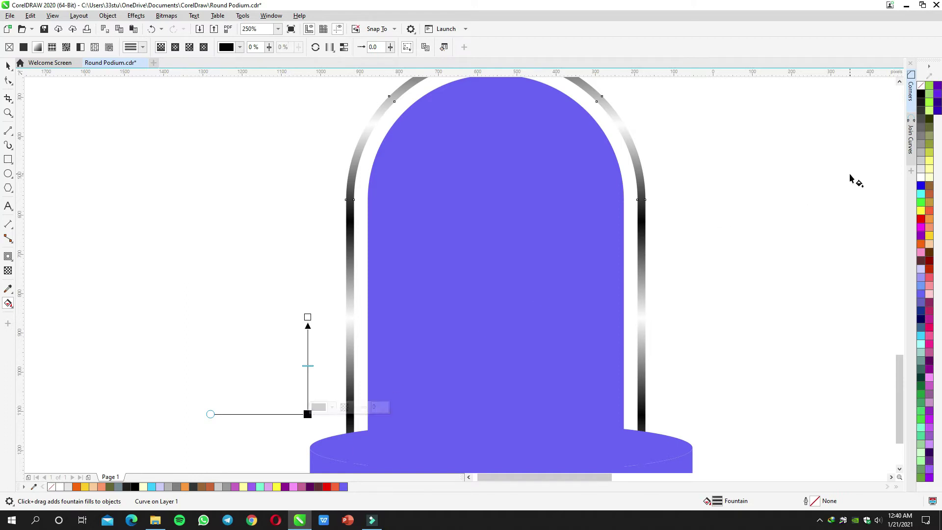
left_click(922, 124)
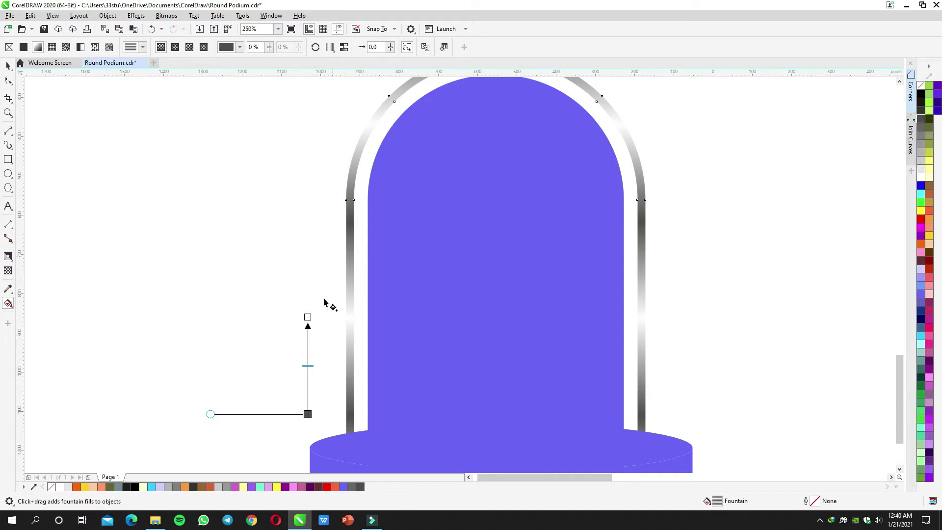
key("space")
left_click(317, 242)
left_click(348, 228)
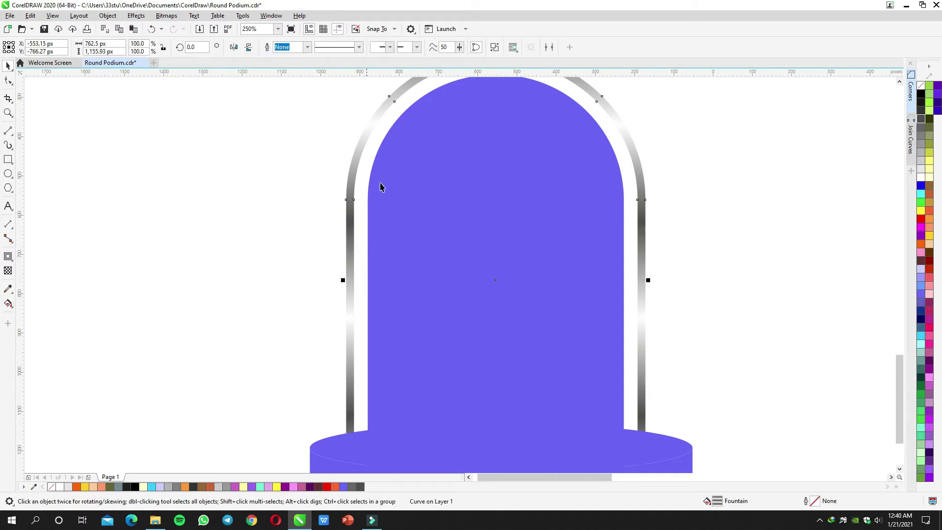
Examine the shading on the arch frame of the finished podium on the page as a reference.
left_click_drag(418, 163, 427, 214)
scroll(425, 199, "down", 2)
left_click_drag(471, 177, 447, 198)
scroll(446, 198, "up", 1)
left_click_drag(636, 124, 510, 294)
scroll(603, 213, "down", 1)
left_click_drag(616, 206, 548, 278)
scroll(546, 271, "up", 2)
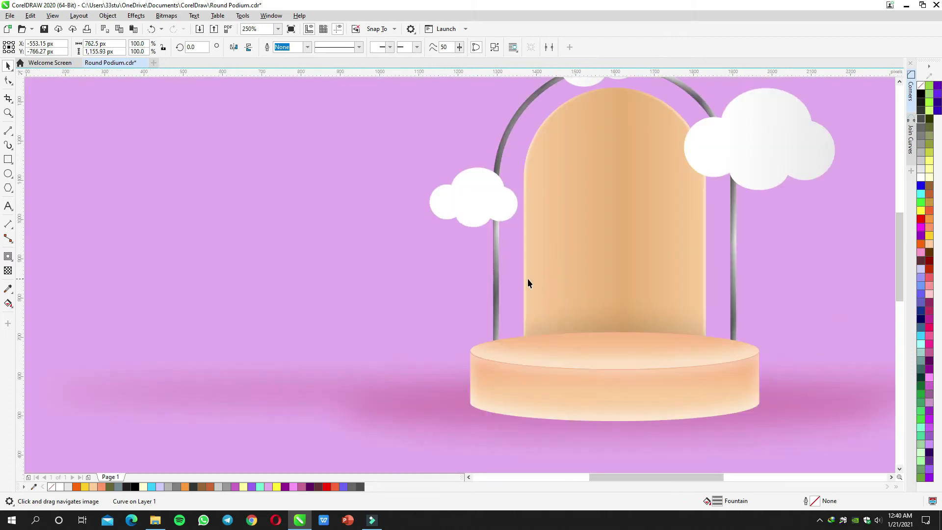
scroll(498, 274, "down", 4)
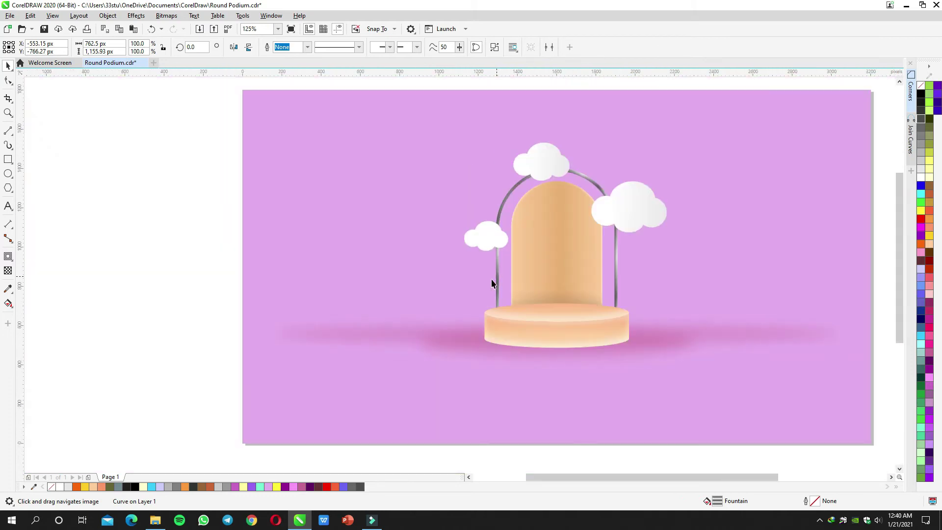
scroll(501, 258, "up", 3)
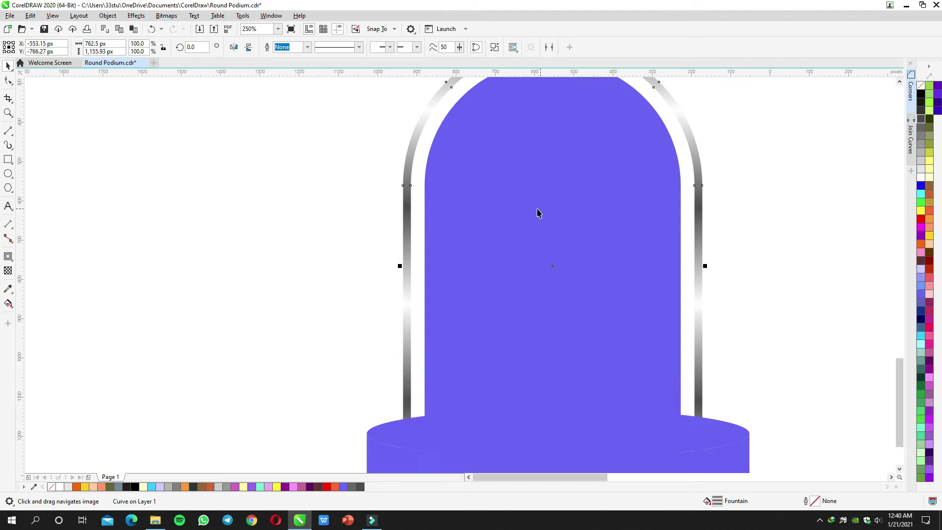
Add an inner shadow to the outer arch frame, offset about 10 px horizontally, with feathering of 3.
left_click(11, 260)
left_click(11, 260)
left_click(9, 259)
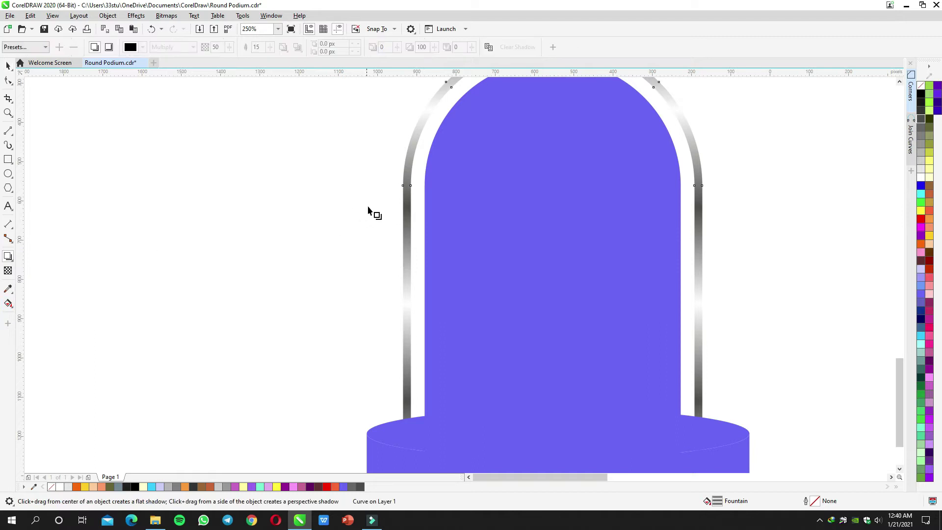
left_click(109, 47)
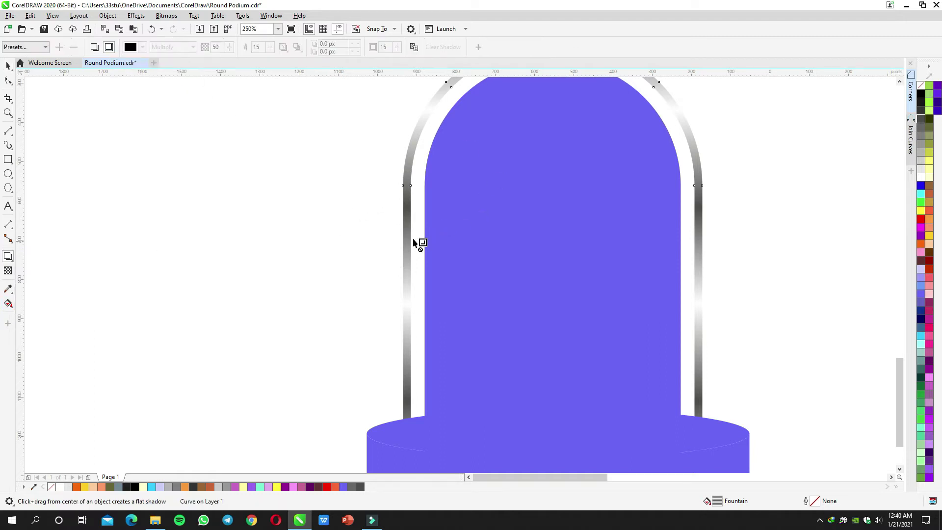
left_click_drag(406, 249, 706, 268)
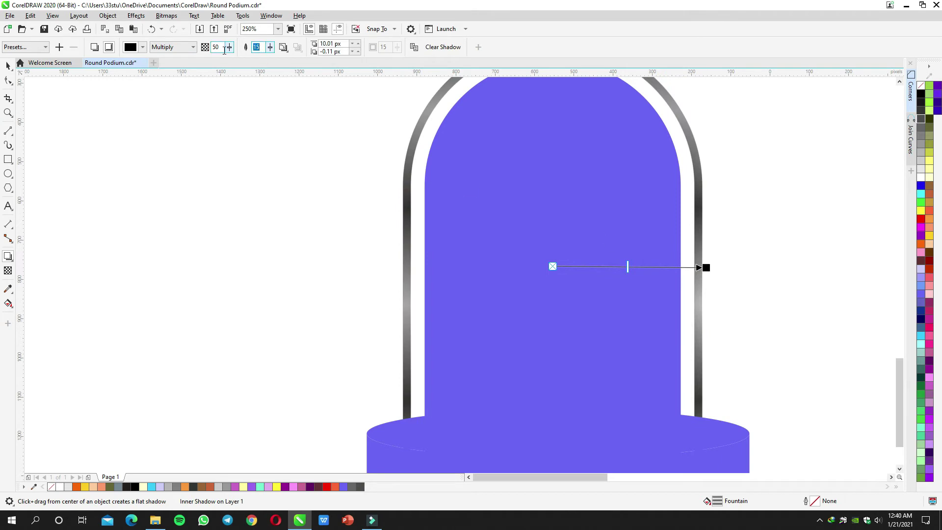
key("Return")
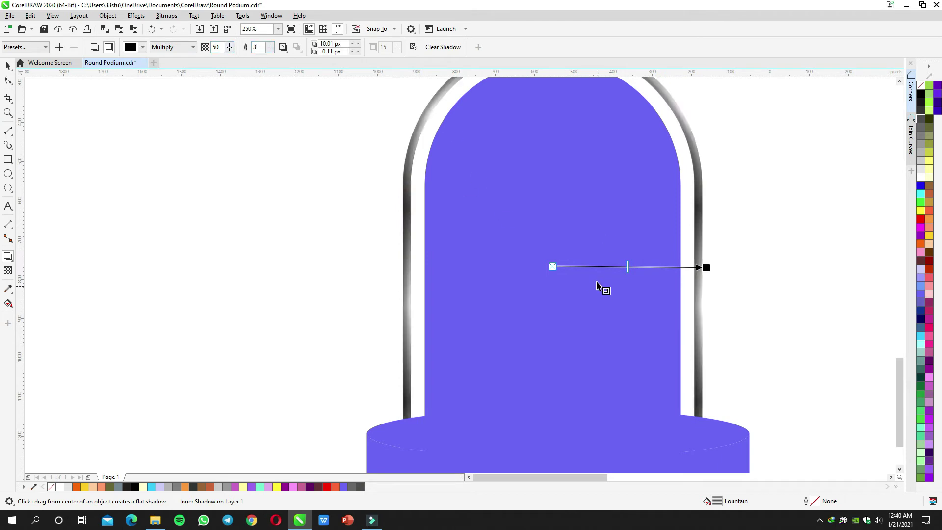
Set the opacity of the frame's inner shadow to 58.
scroll(415, 228, "up", 2)
left_click_drag(862, 314, 739, 234)
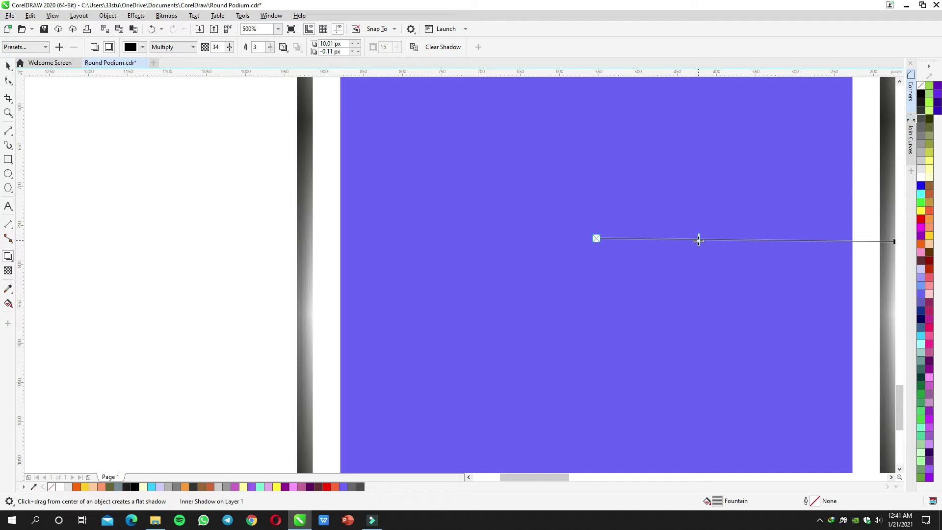
left_click_drag(699, 240, 726, 240)
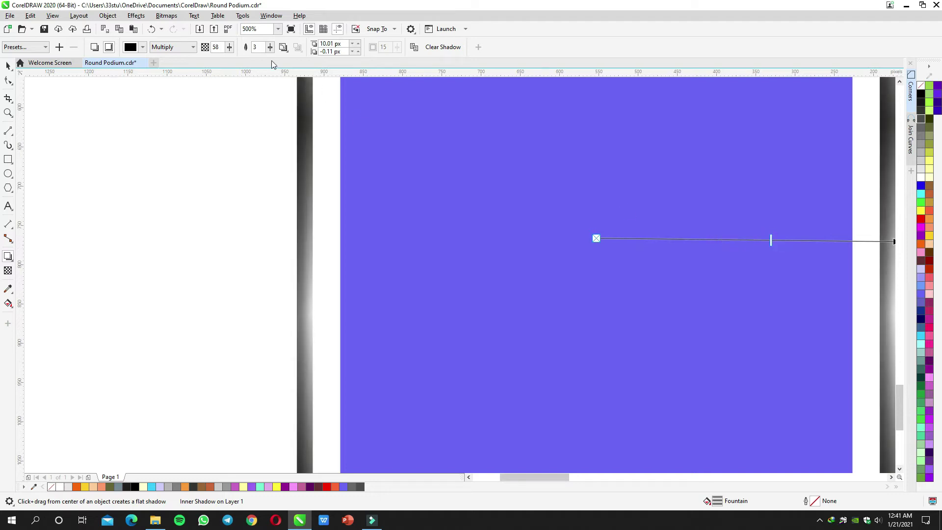
Try a feathering of 2 for the arch frame's inner shadow, and undo the change.
key("Return")
left_click(237, 160)
scroll(370, 215, "down", 1)
left_click_drag(406, 211, 408, 273)
key("space")
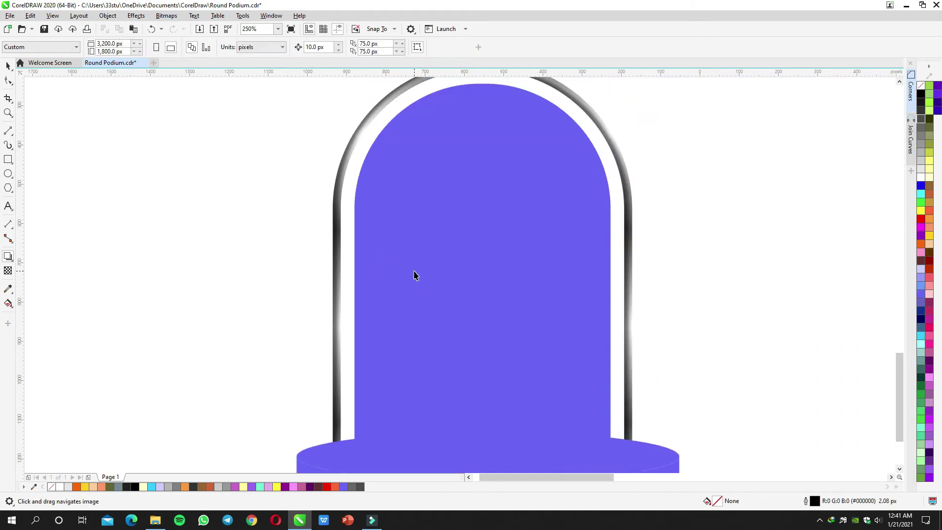
scroll(414, 273, "down", 1)
scroll(443, 216, "up", 1)
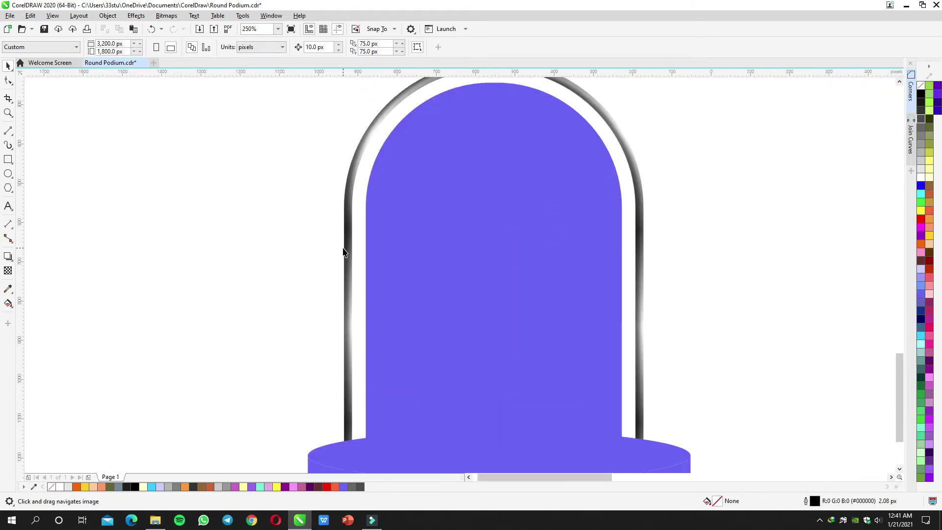
key("space")
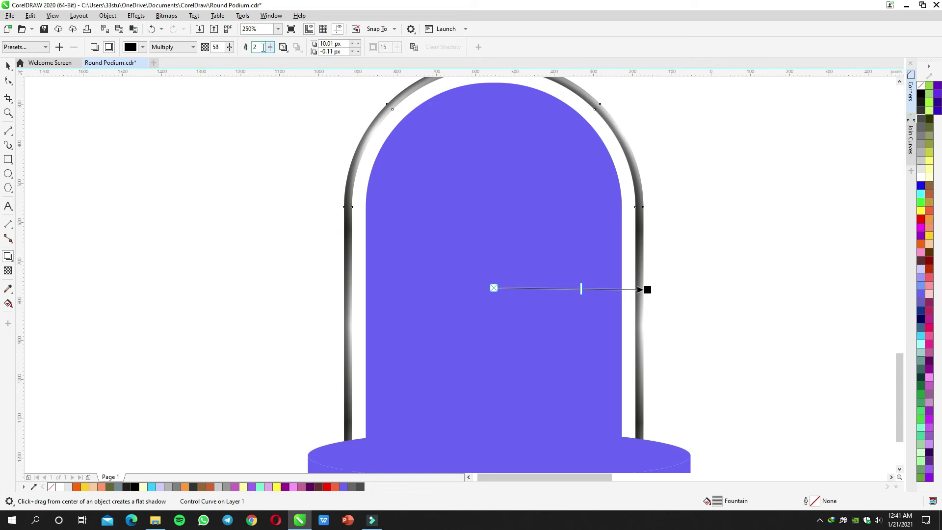
key("Return")
key("space")
key("ctrl+z")
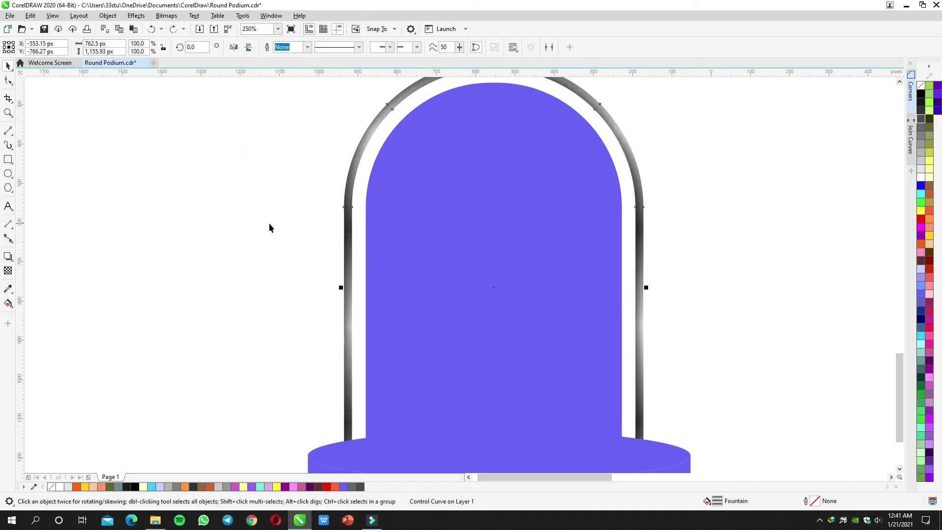
Set the feathering of the arch frame's inner shadow to 5.
left_click(269, 223)
left_click(349, 234)
key("space")
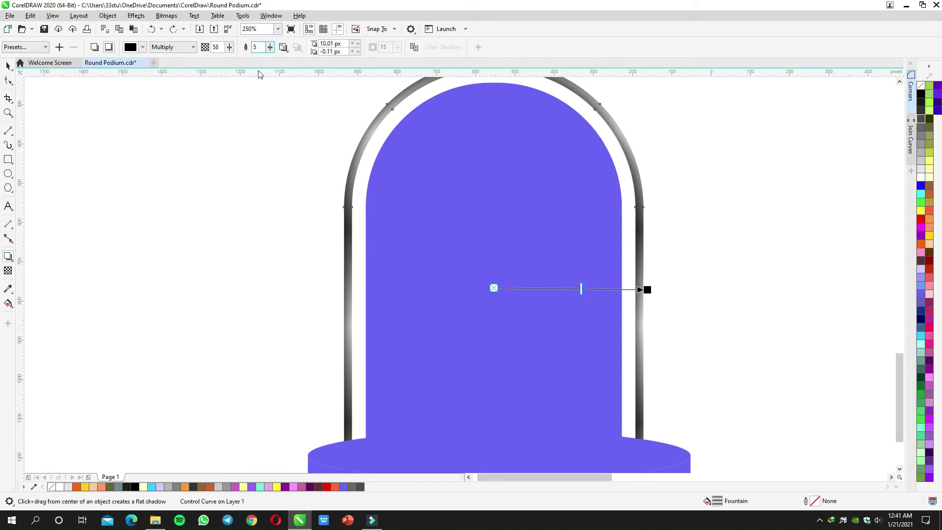
left_click(238, 178)
left_click(347, 242)
key("space")
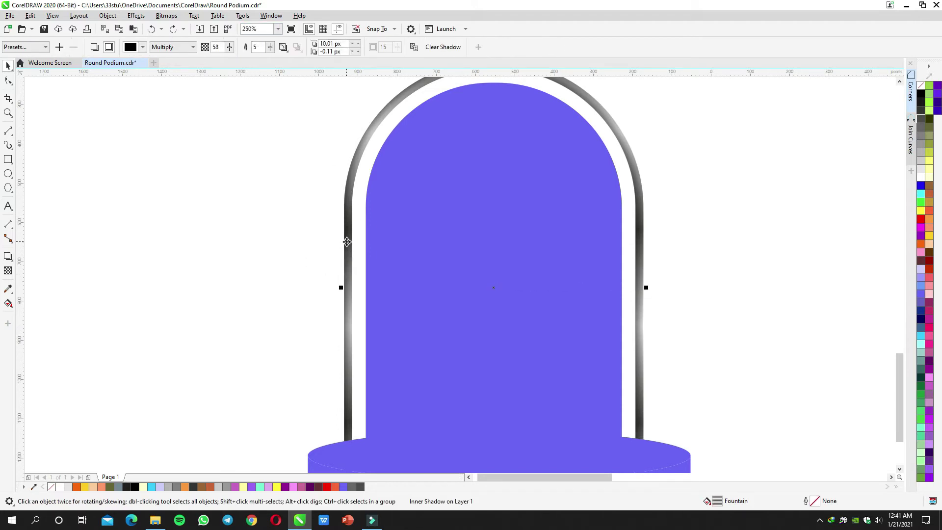
Lighten the dark gray end of the arch frame's fountain fill to a light gray, trying several gray shades.
left_click(8, 305)
left_click(305, 422)
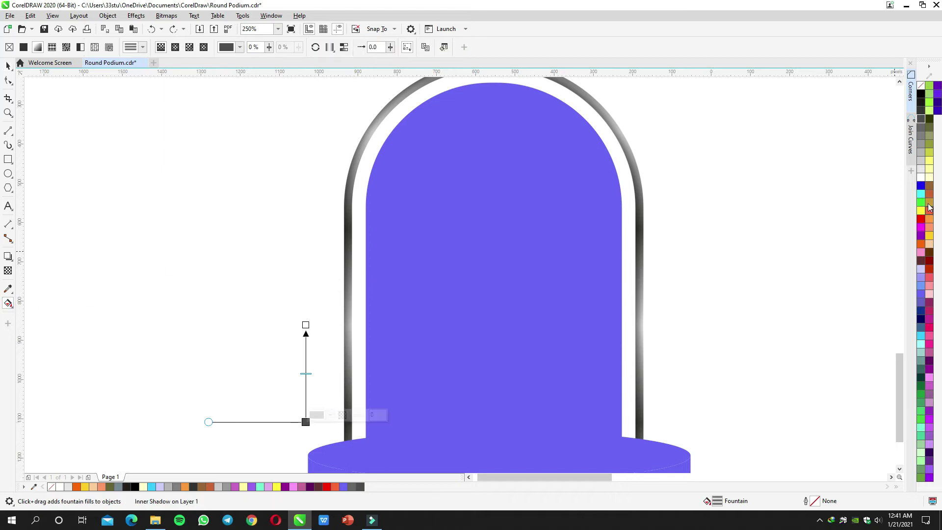
left_click(924, 164)
left_click(925, 138)
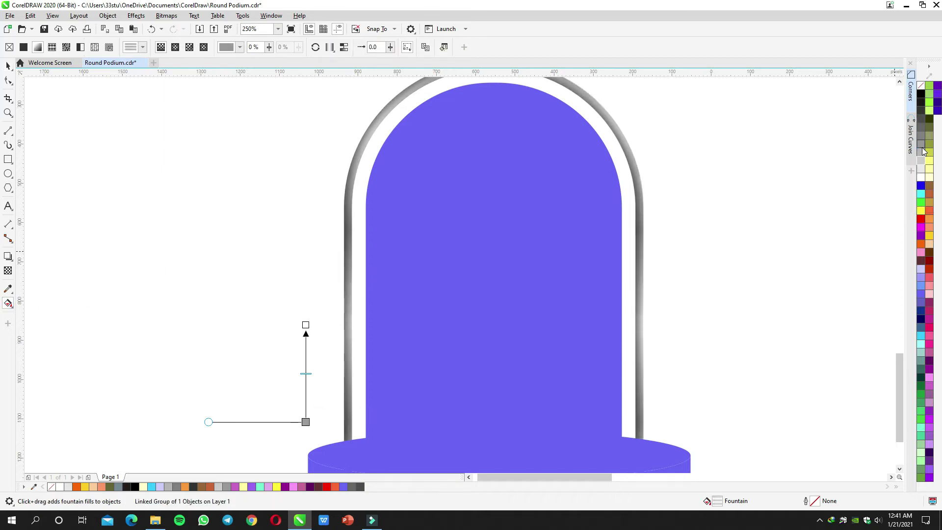
left_click(922, 129)
left_click(921, 120)
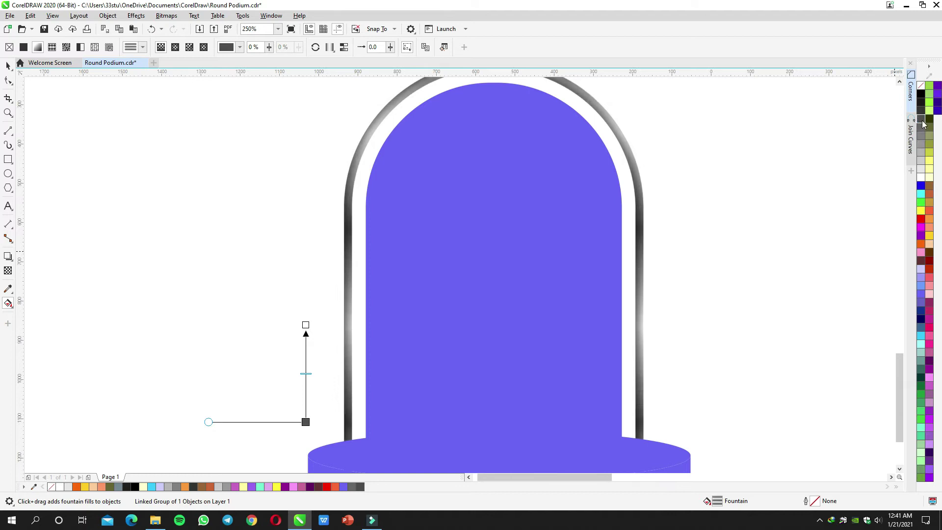
left_click(924, 154)
left_click(725, 235)
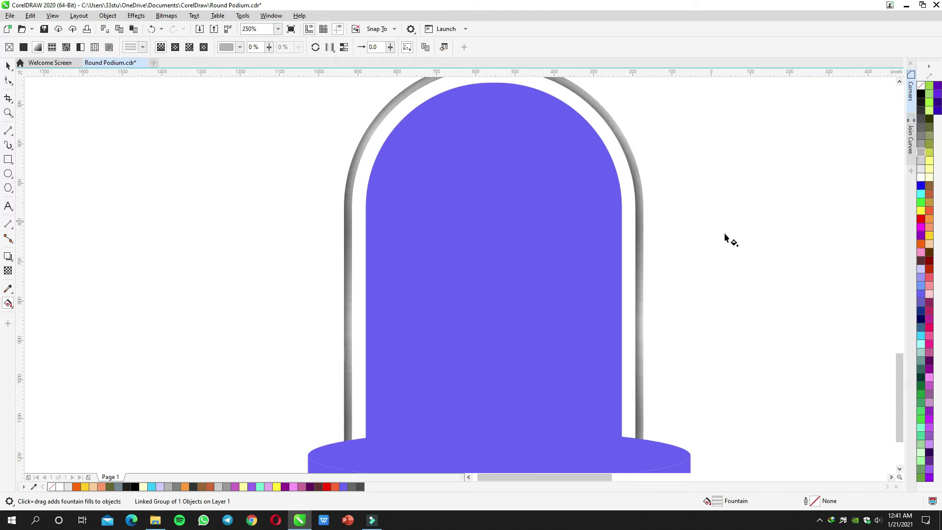
key("space")
scroll(704, 240, "down", 1)
left_click_drag(694, 247, 625, 245)
left_click_drag(531, 297, 484, 269)
key("space")
left_click_drag(469, 318, 480, 290)
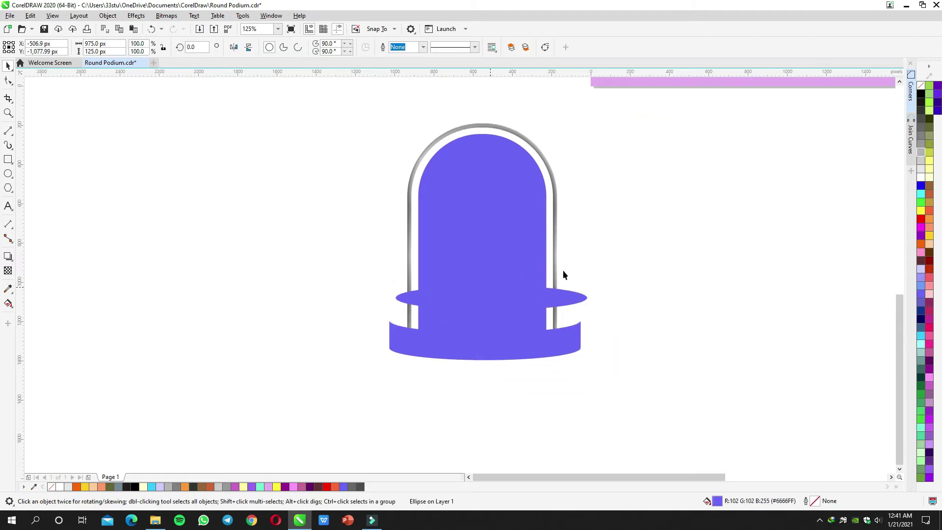
key("ctrl+z")
Examine the highlights and shading on the base of the finished podium on the page as a reference.
left_click(588, 260)
scroll(589, 260, "down", 1)
left_click_drag(591, 259, 555, 376)
scroll(549, 328, "up", 1)
left_click_drag(607, 339, 494, 386)
left_click_drag(776, 188, 693, 279)
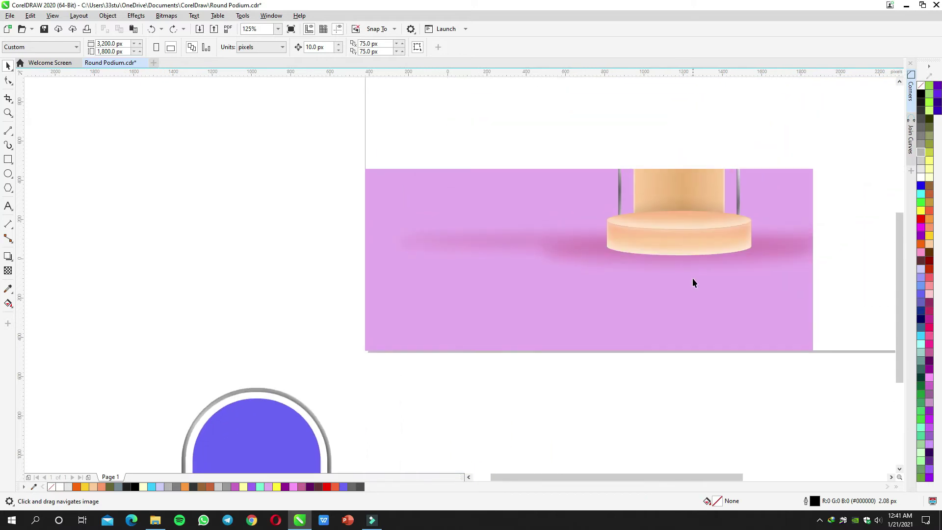
scroll(658, 226, "up", 2)
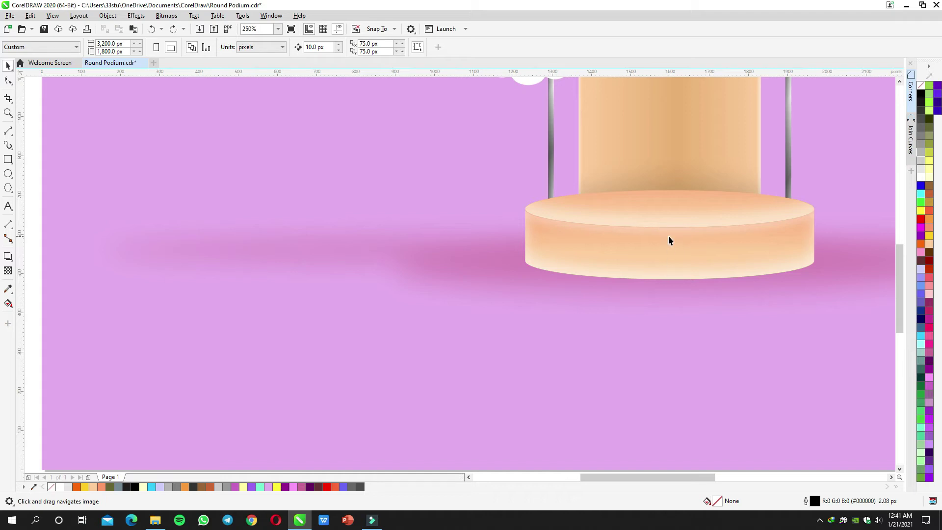
scroll(668, 237, "down", 1)
left_click_drag(530, 300, 771, 153)
left_click_drag(537, 281, 567, 136)
scroll(528, 288, "up", 1)
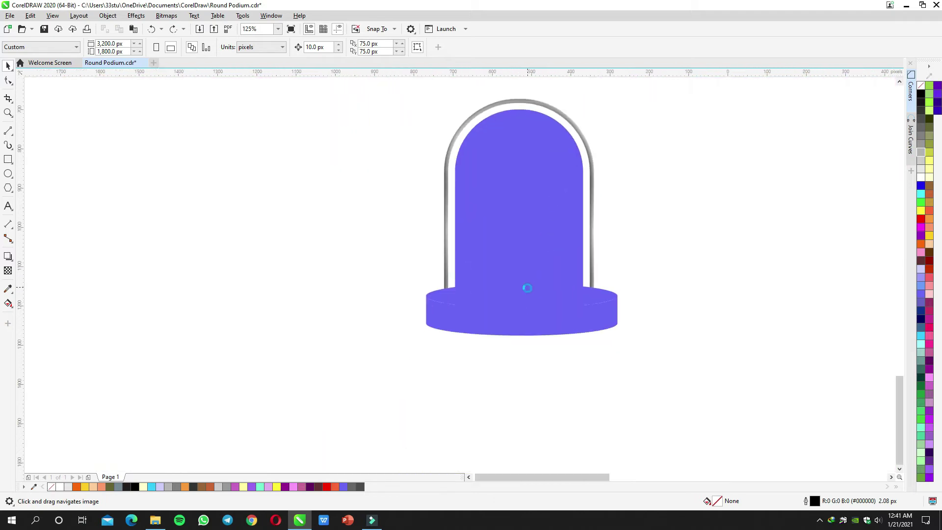
Add an inner shadow to the top ellipse of the podium base, offset about 35 px vertically.
left_click(527, 289)
scroll(527, 289, "up", 2)
left_click(9, 260)
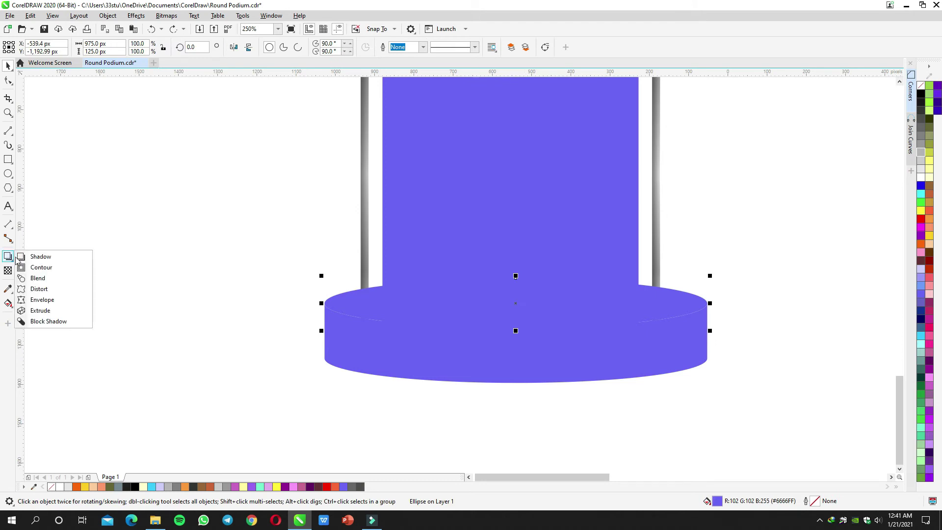
left_click(20, 255)
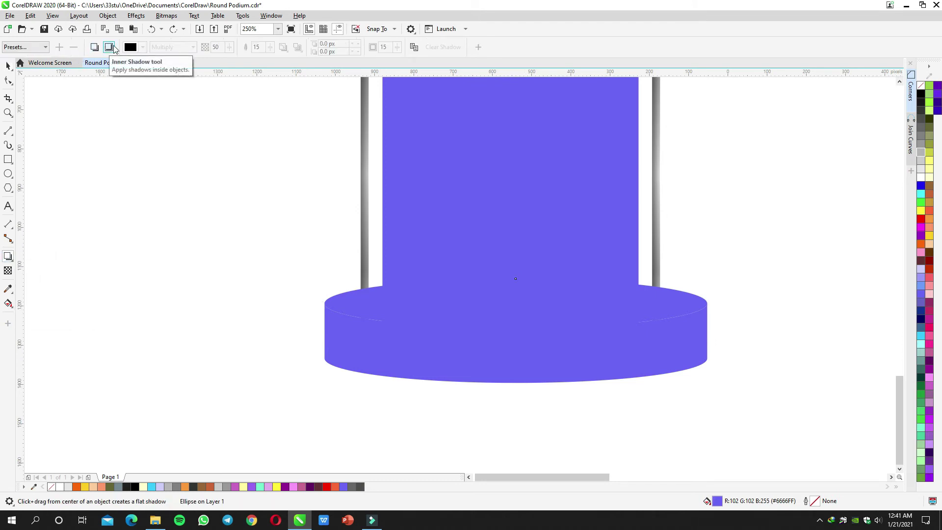
left_click_drag(516, 304, 513, 266)
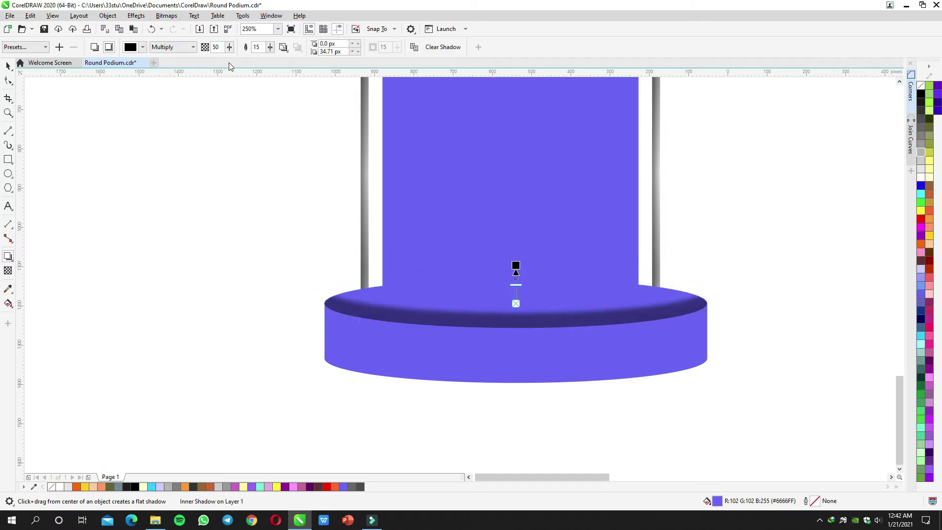
Set the ellipse's inner shadow to Normal merge mode and color it white.
left_click(176, 48)
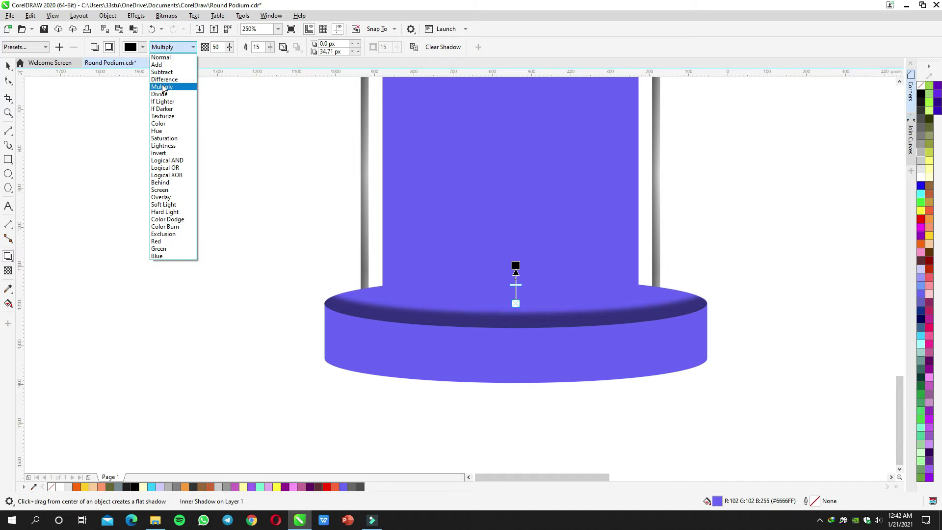
left_click(156, 58)
left_click(142, 48)
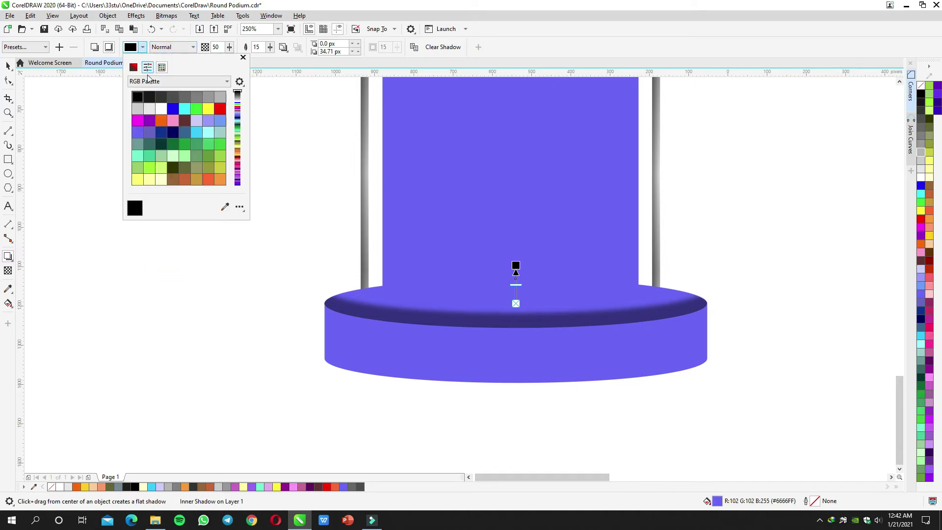
left_click(161, 109)
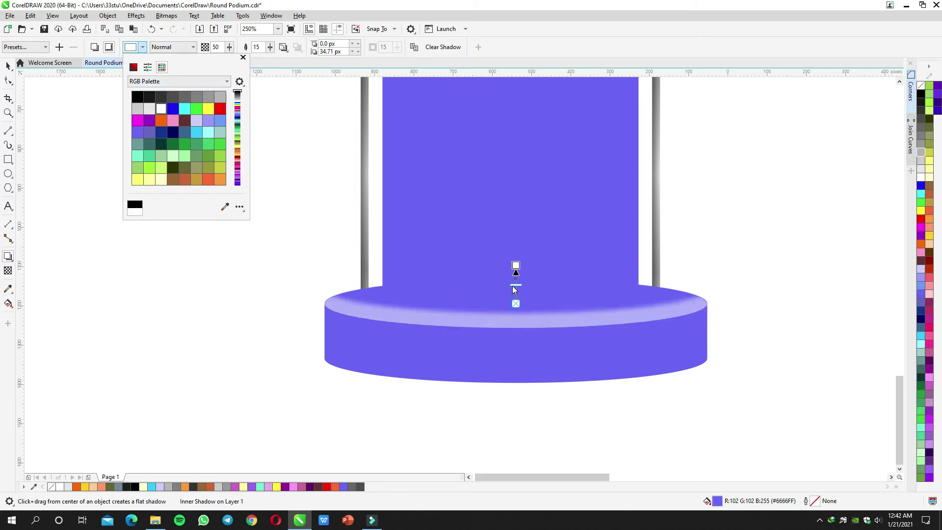
left_click(514, 290)
Soften the white inner shadow on the ellipse with feathering of 36 and opacity of 31.
left_click(270, 47)
left_click(270, 47)
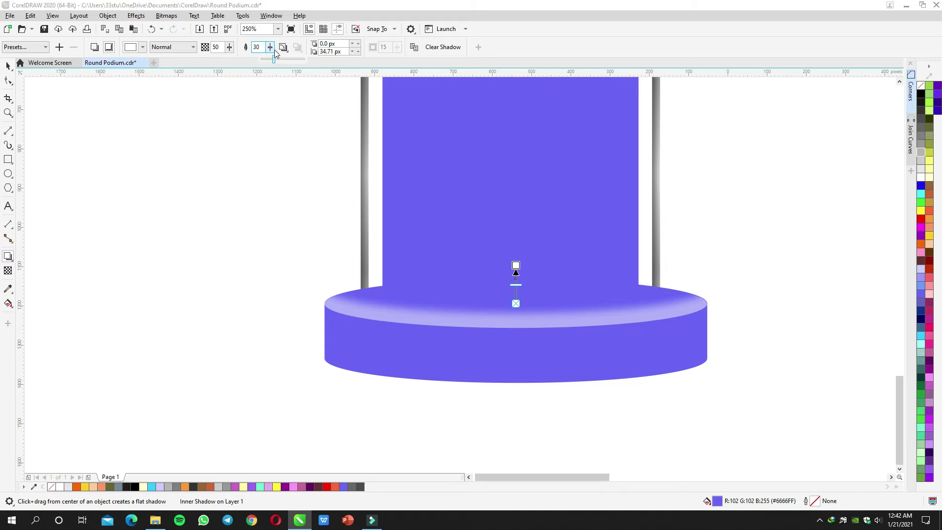
left_click_drag(516, 284, 518, 292)
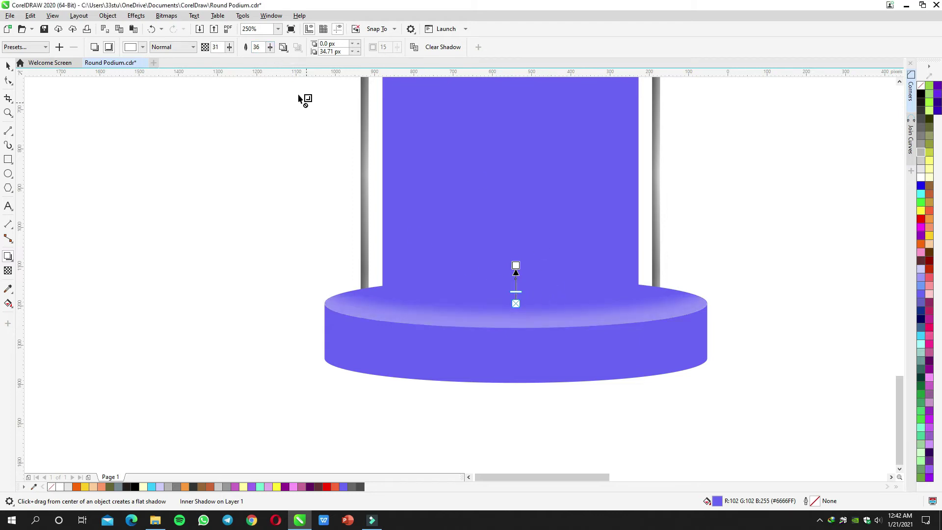
left_click(285, 191)
key("space")
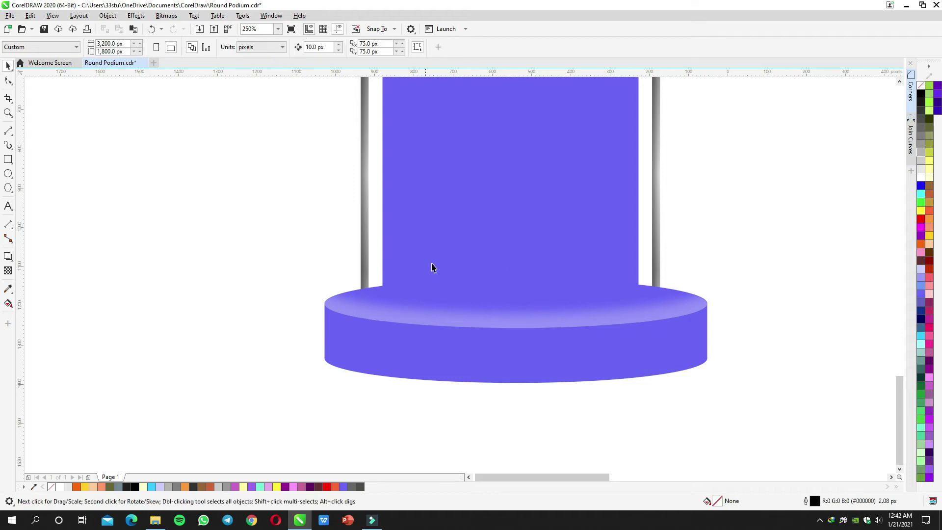
Compare the new podium's base with the side shading of the finished podium's base on the page.
scroll(433, 266, "down", 5)
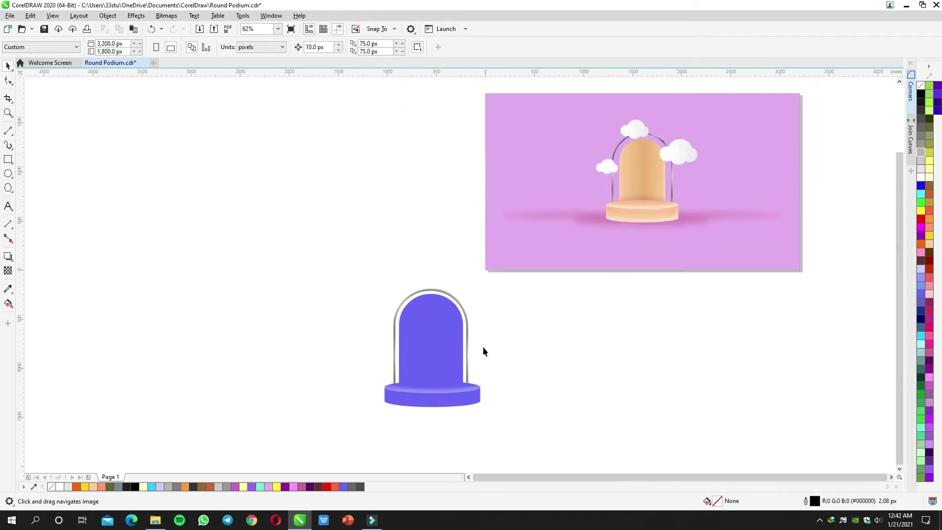
scroll(471, 319, "up", 3)
key("space")
scroll(493, 280, "up", 2)
left_click_drag(503, 267, 502, 273)
key("space")
scroll(503, 296, "down", 1)
left_click(626, 279)
left_click_drag(634, 271, 617, 333)
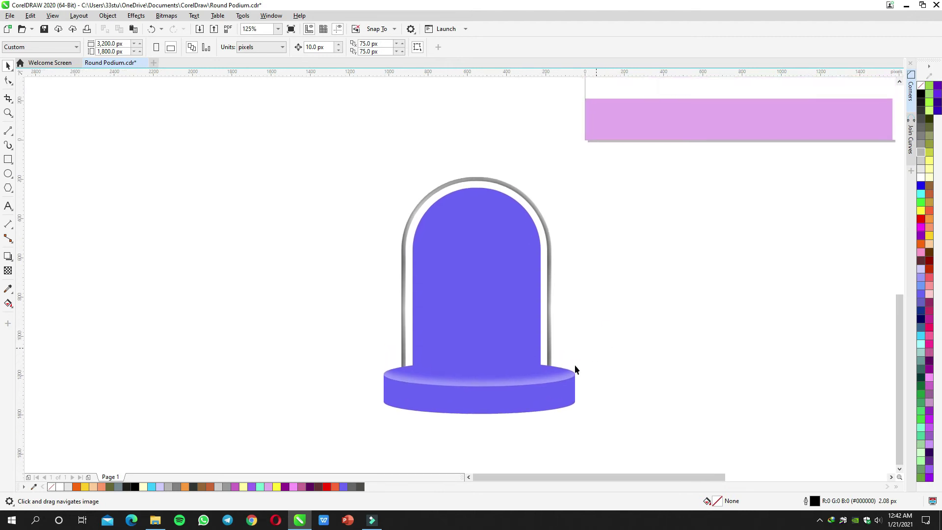
scroll(603, 340, "up", 8)
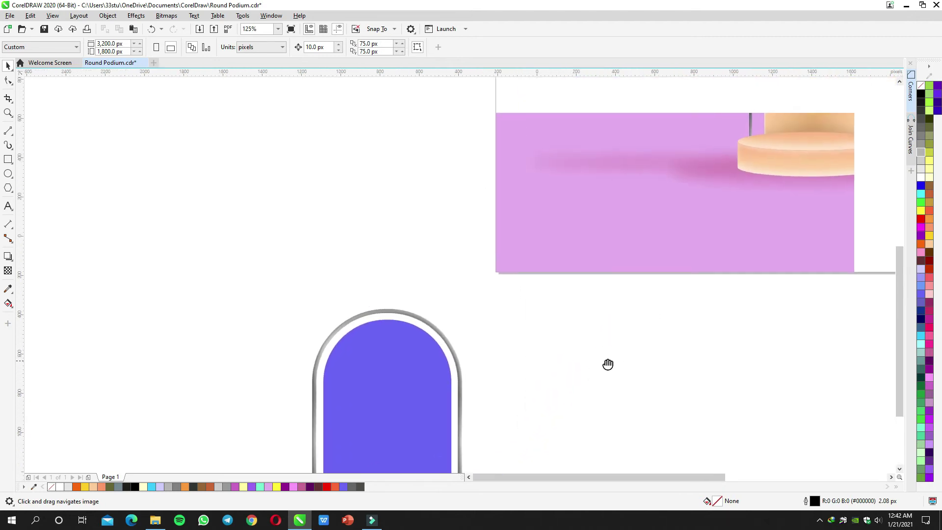
scroll(614, 334, "down", 10)
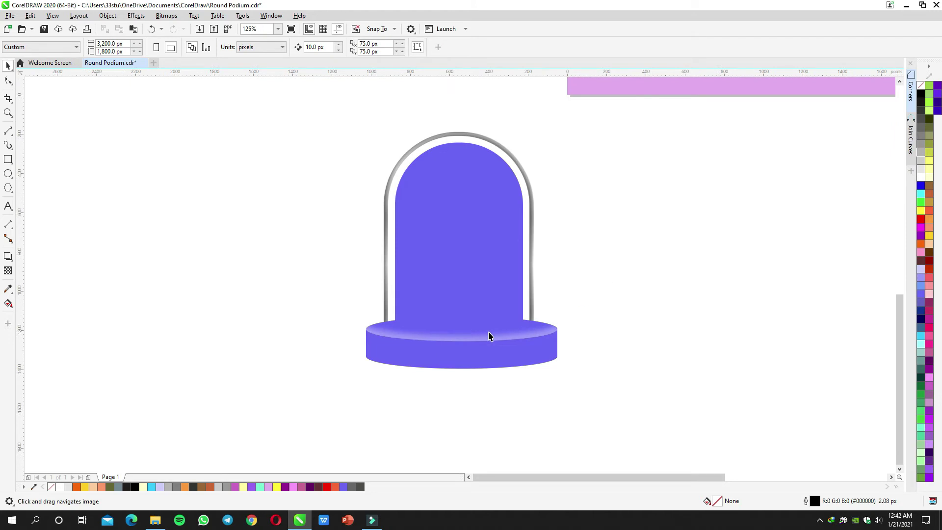
scroll(648, 255, "up", 9)
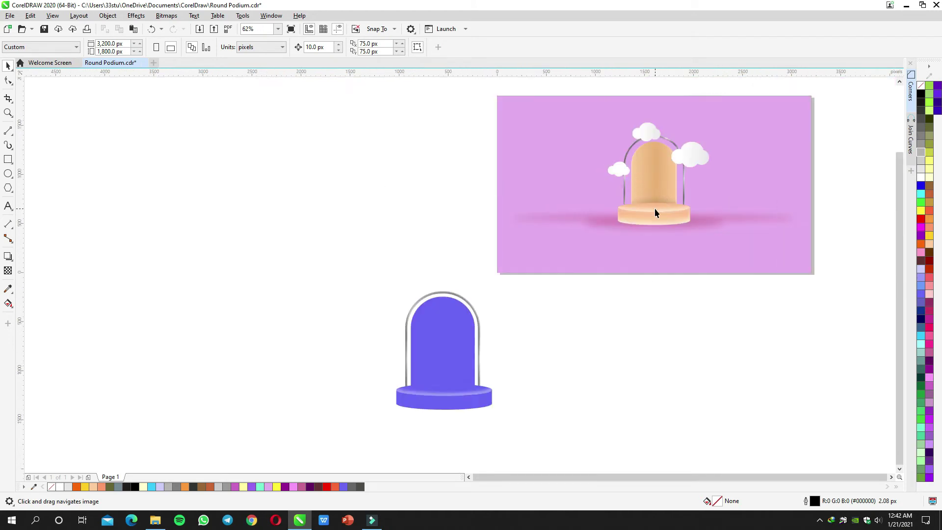
scroll(656, 211, "up", 2)
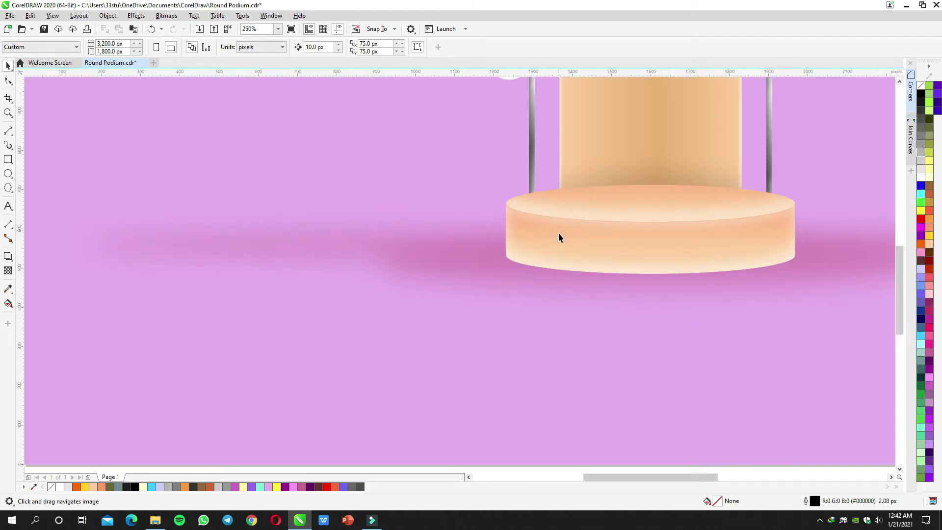
scroll(559, 233, "down", 5)
scroll(538, 271, "up", 2)
Add an inner shadow to the curved side of the podium base, offset about -23 px vertically.
left_click(529, 281)
key("space")
left_click_drag(529, 278, 530, 319)
Set the base side's inner shadow to Normal merge mode and change its color to white.
left_click(177, 46)
left_click(158, 58)
left_click(143, 47)
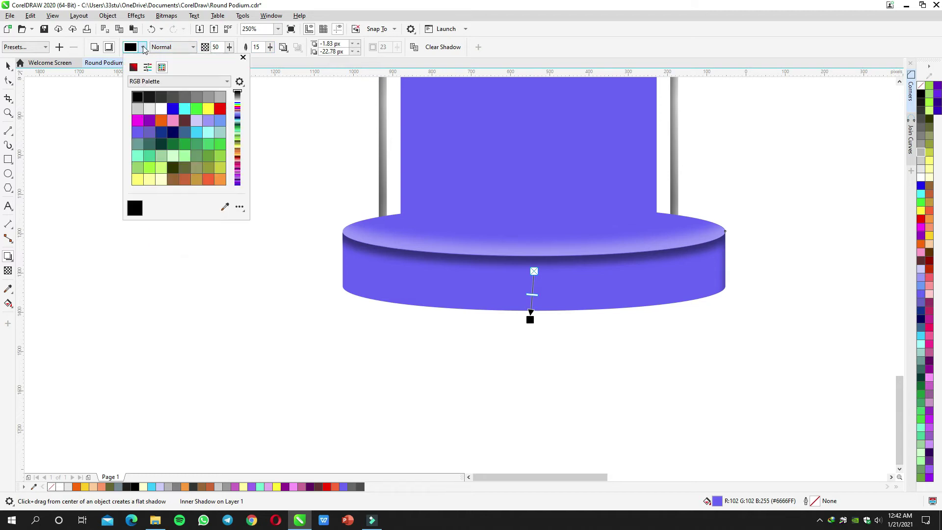
left_click(162, 108)
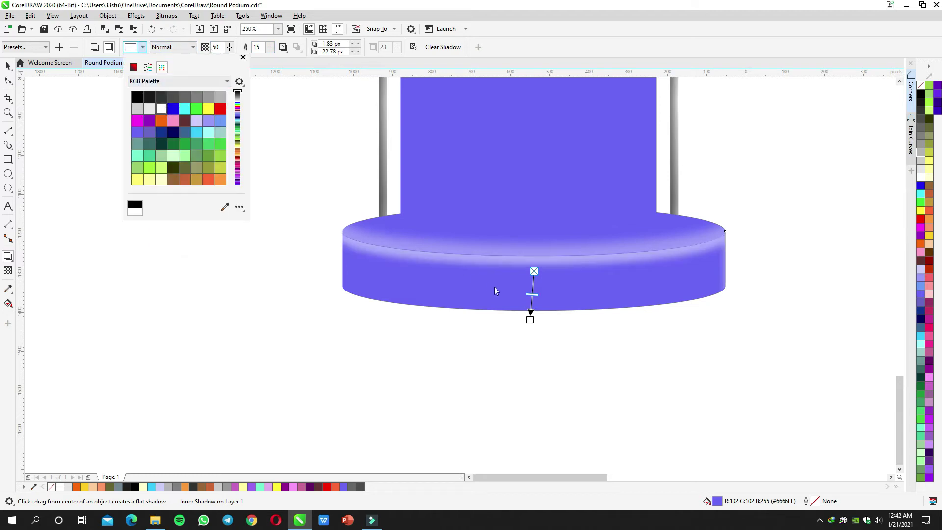
Align the base side's inner shadow straight down at about -31.5 px vertical offset and set its feathering to 40.
left_click(530, 319)
left_click_drag(530, 320, 534, 324)
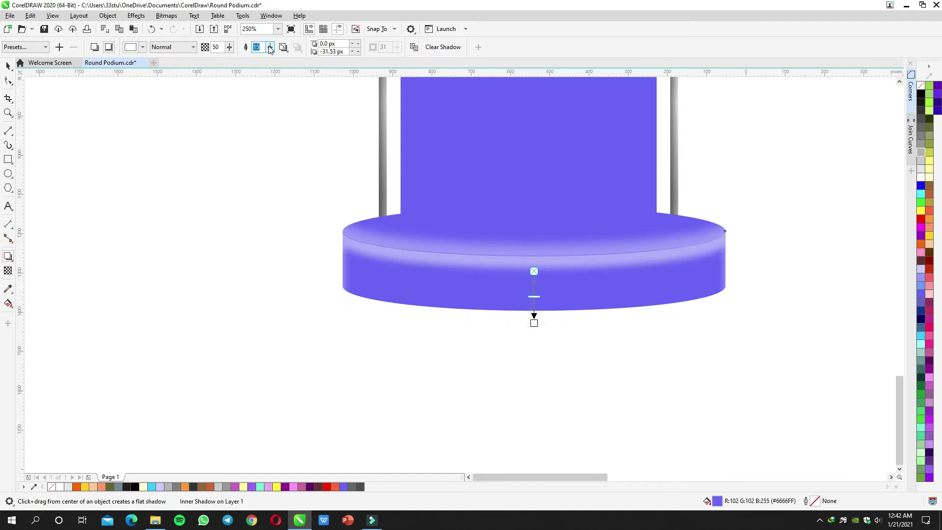
type("40")
key("Return")
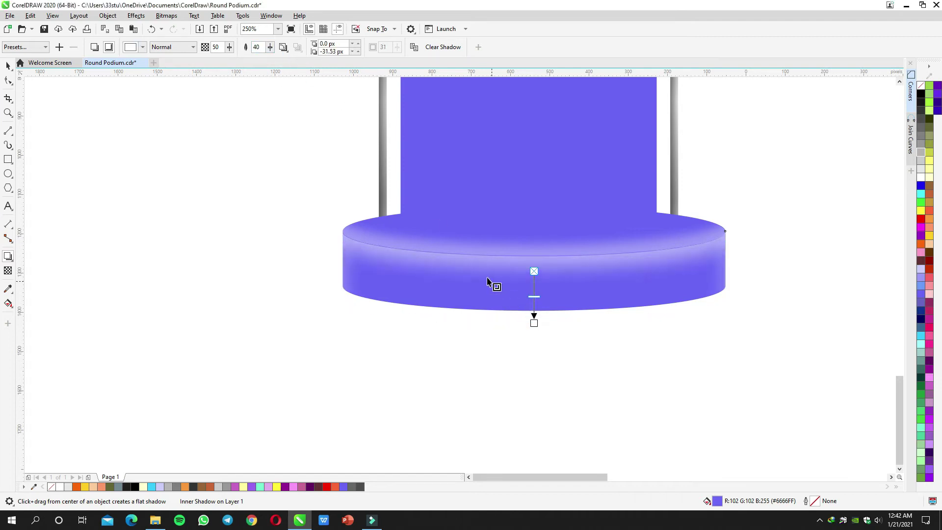
left_click(492, 351)
key("space")
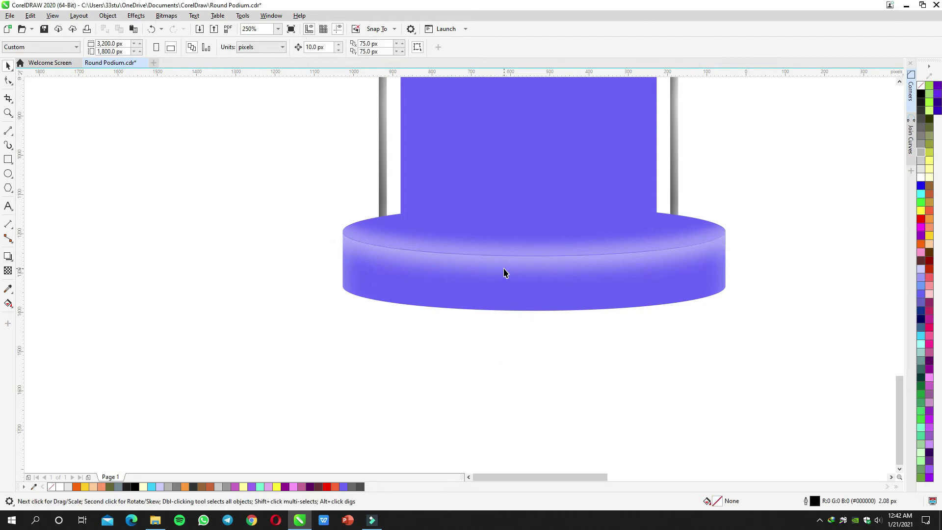
right_click(488, 264)
left_click(446, 336)
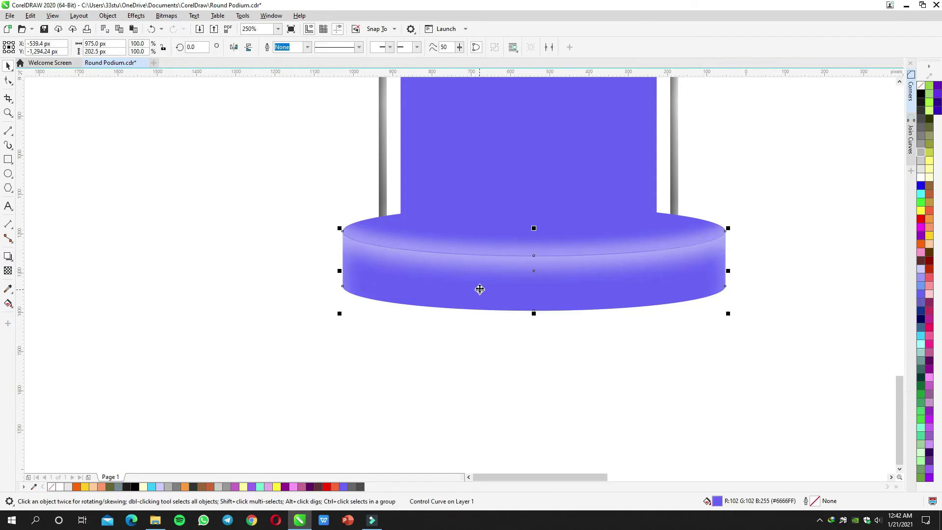
right_click(480, 264)
left_click(464, 265)
double_click(467, 264)
right_click(475, 263)
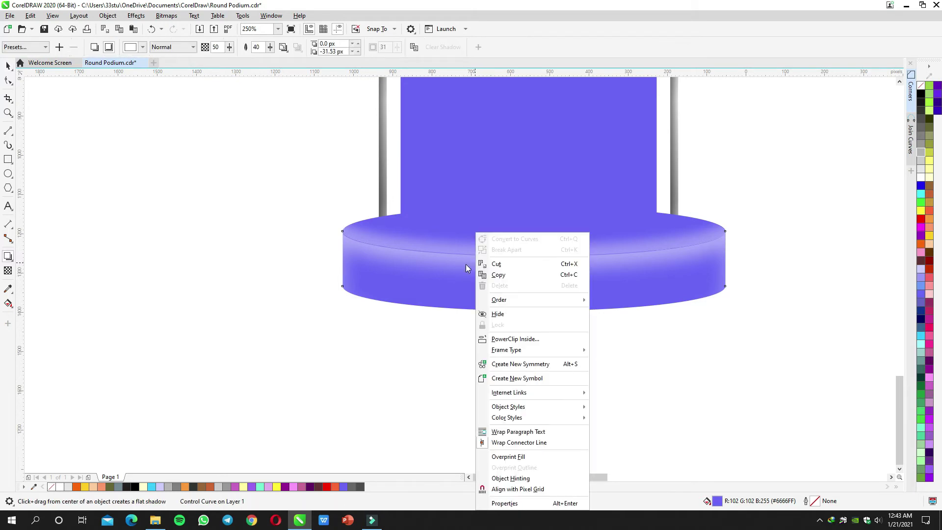
left_click(466, 264)
right_click(483, 265)
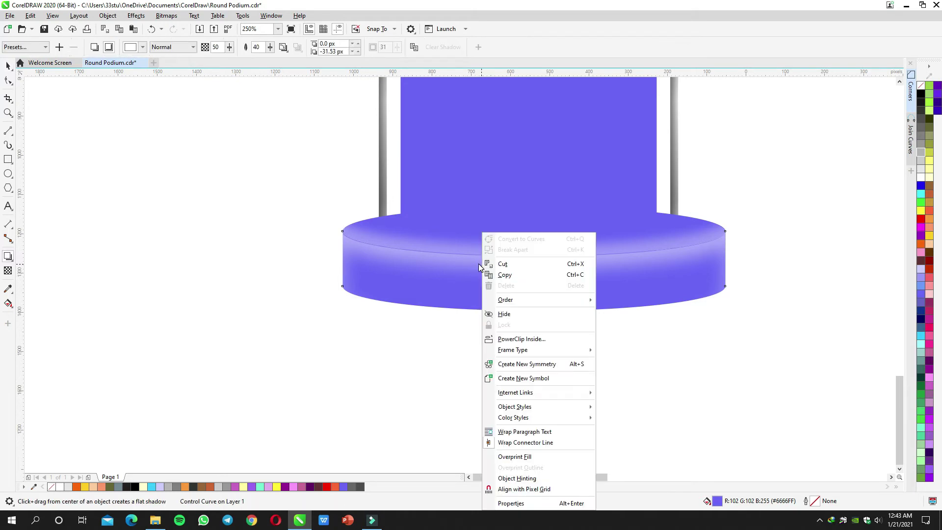
left_click(480, 267)
Set the opacity of the base side's inner shadow to 46.
scroll(537, 290, "up", 2)
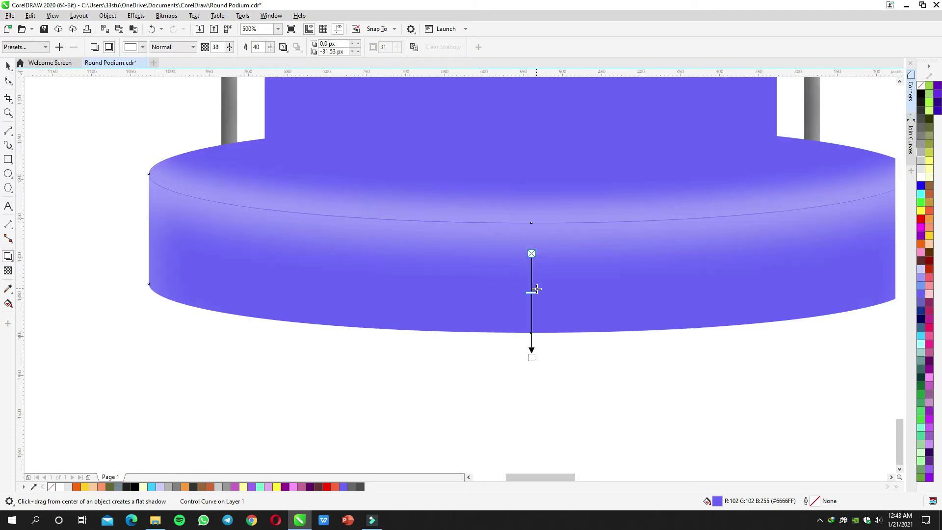
right_click(510, 236)
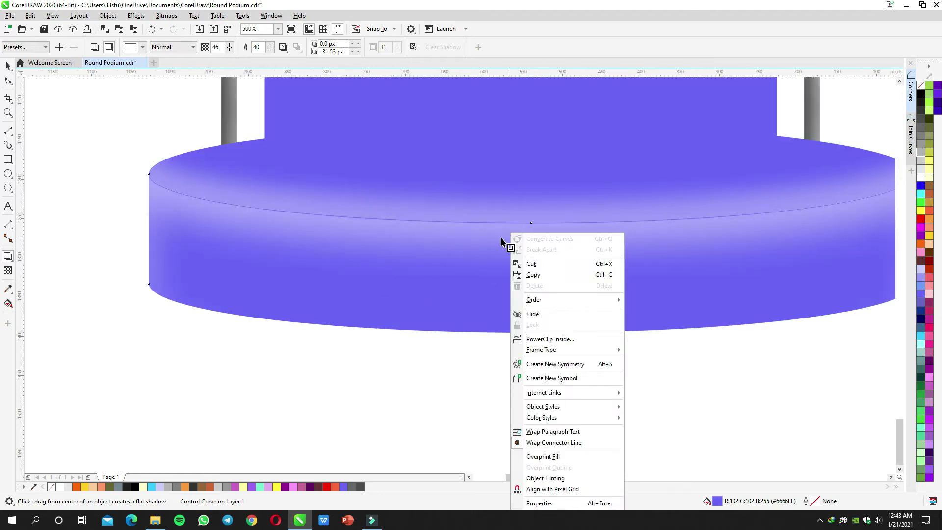
left_click(501, 240)
scroll(492, 288, "down", 4)
key("space")
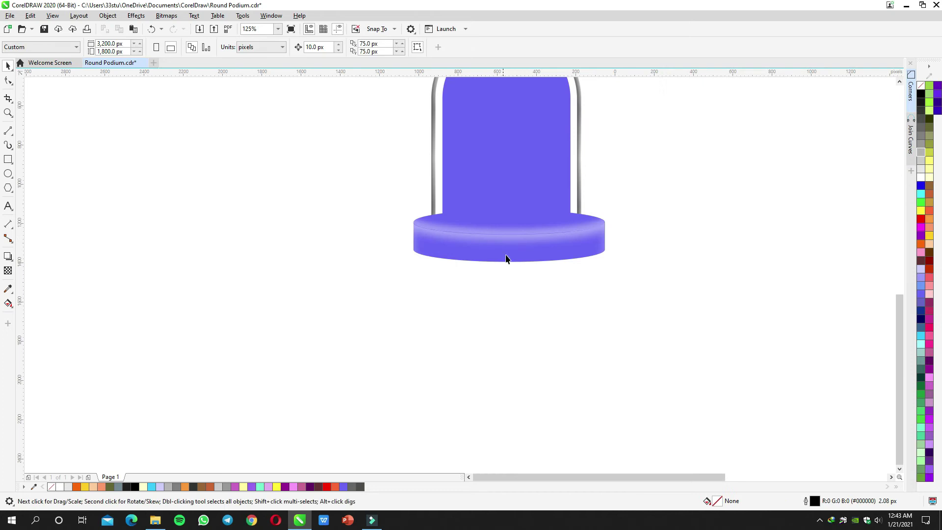
scroll(501, 240, "up", 2)
left_click(501, 244)
right_click(502, 245)
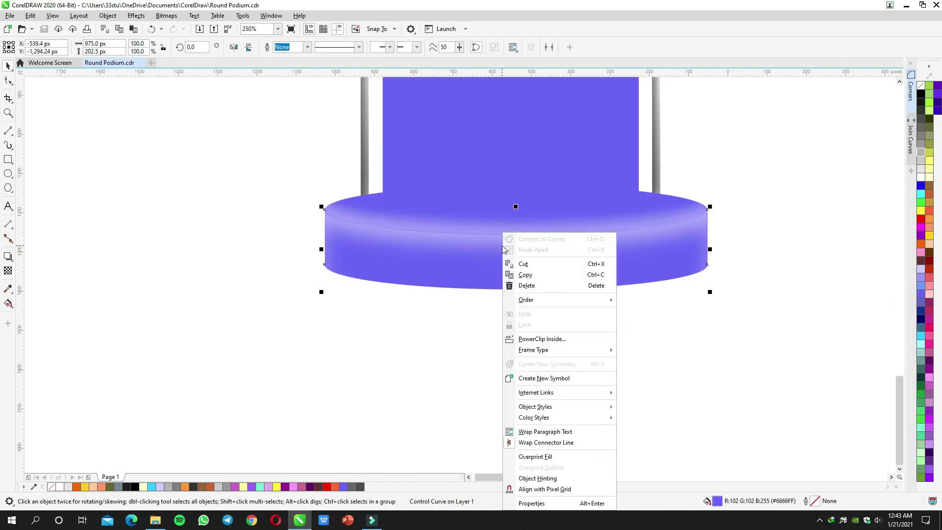
left_click(472, 305)
Copy the entire new podium onto a new second page and open its base side's inner shadow for editing.
scroll(473, 306, "down", 4)
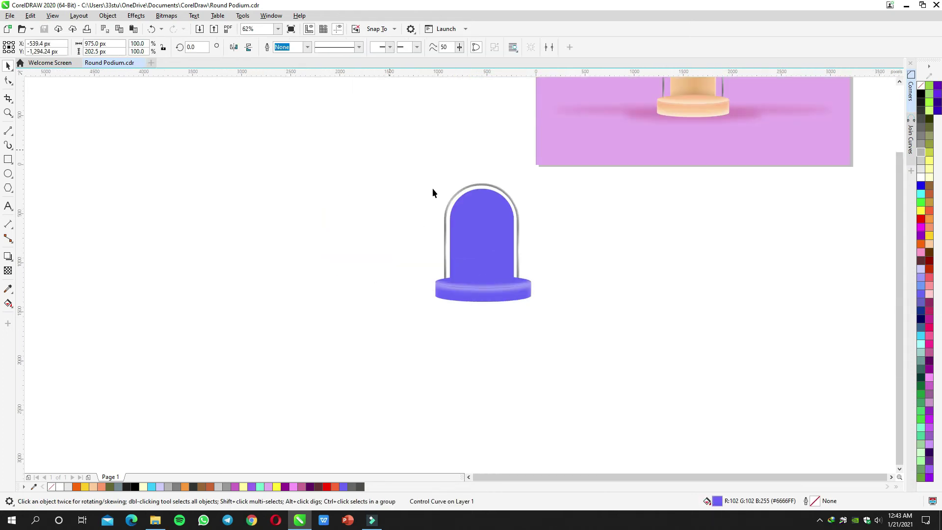
left_click_drag(432, 191, 571, 343)
left_click(88, 477)
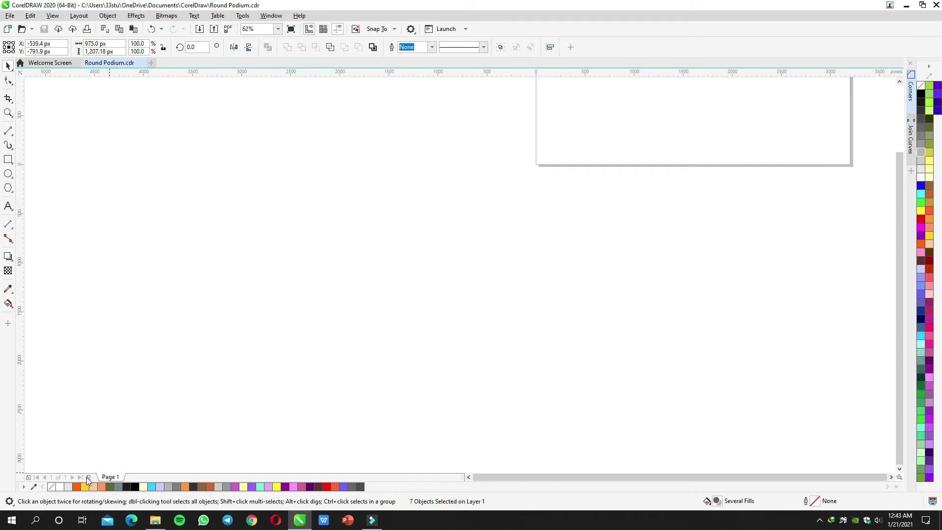
key("ctrl+v")
left_click(447, 305)
scroll(459, 294, "up", 4)
double_click(470, 288)
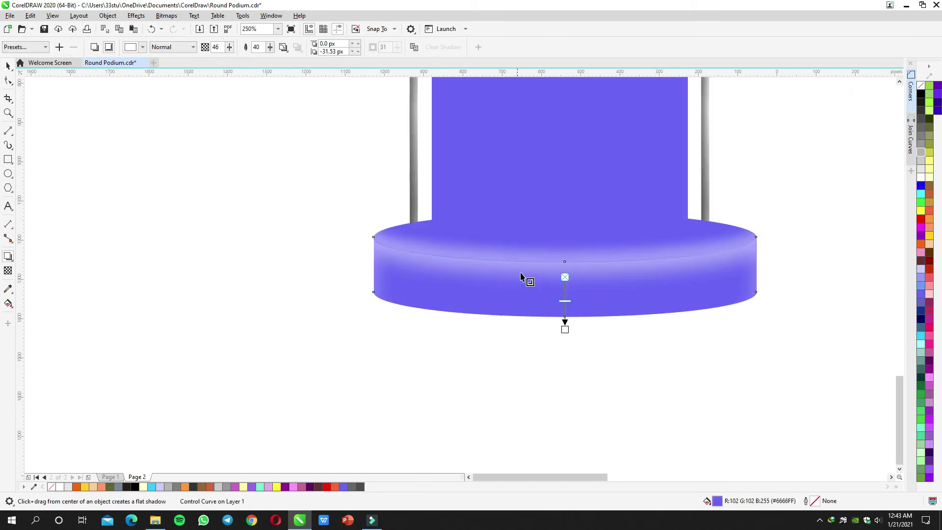
left_click_drag(567, 329, 567, 319)
key("ctrl+z")
right_click(546, 273)
right_click(538, 275)
right_click(538, 274)
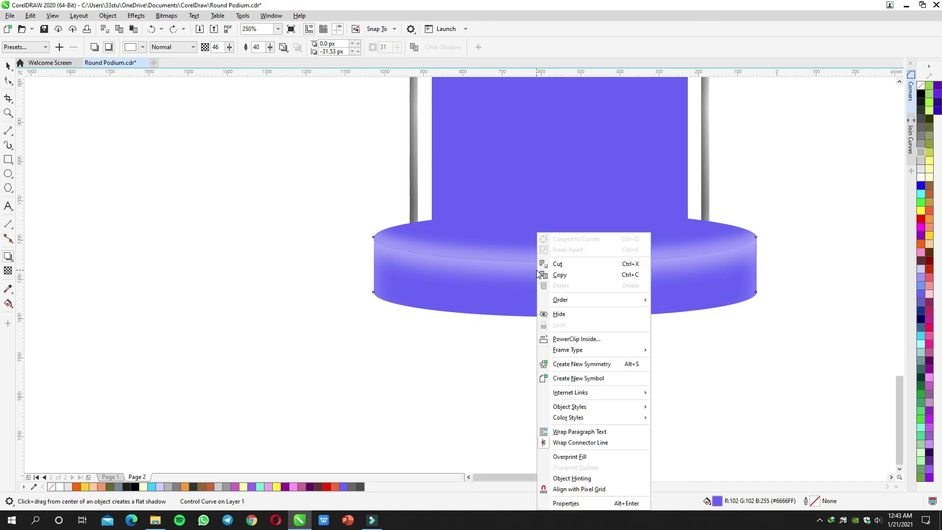
key("Escape")
scroll(536, 273, "up", 2)
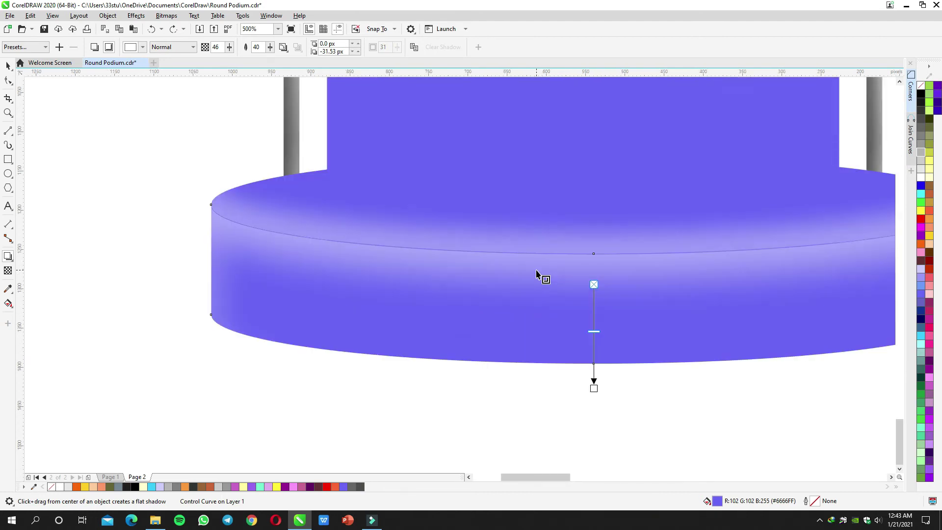
left_click_drag(532, 309, 530, 322)
key("ctrl+z")
Flip the copied base side's inner shadow upward to about 26 px vertical offset and break it apart from the shape.
left_click_drag(594, 388, 588, 185)
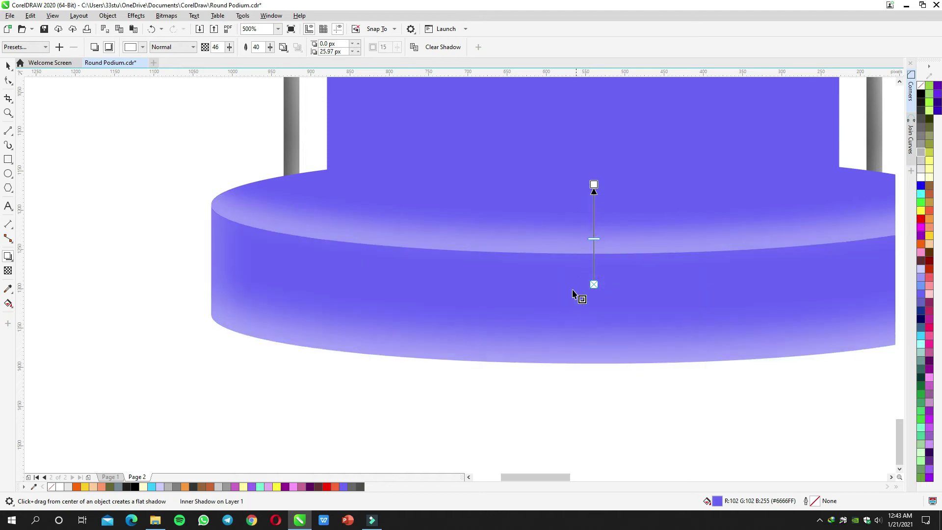
right_click(560, 347)
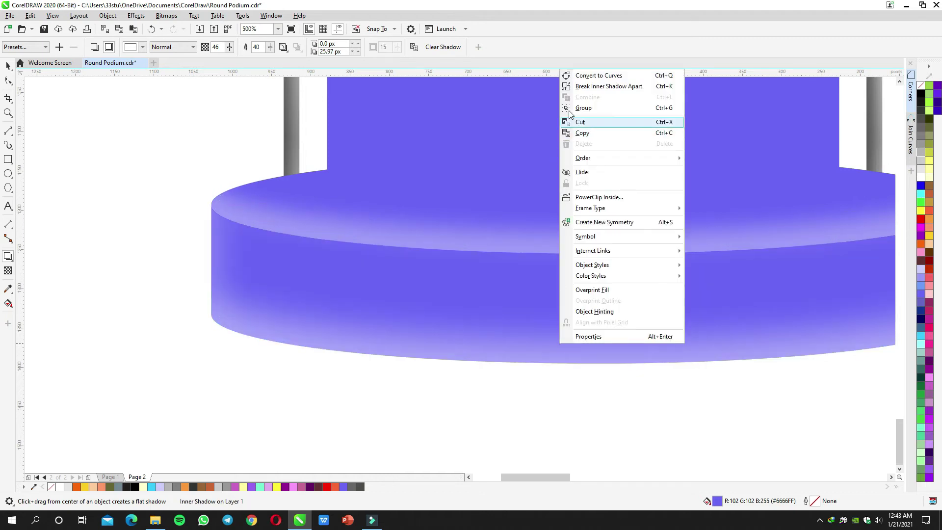
left_click(609, 86)
Move the separated white shadow of the copied base side from page 2 onto page 1.
scroll(489, 309, "down", 1)
left_click(500, 348)
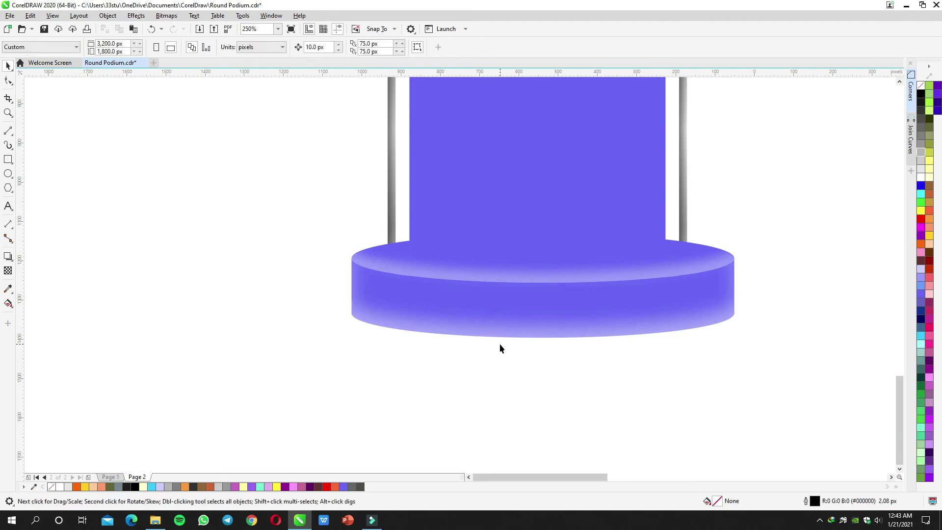
left_click(511, 330)
key("ctrl+x")
key("Page_Up")
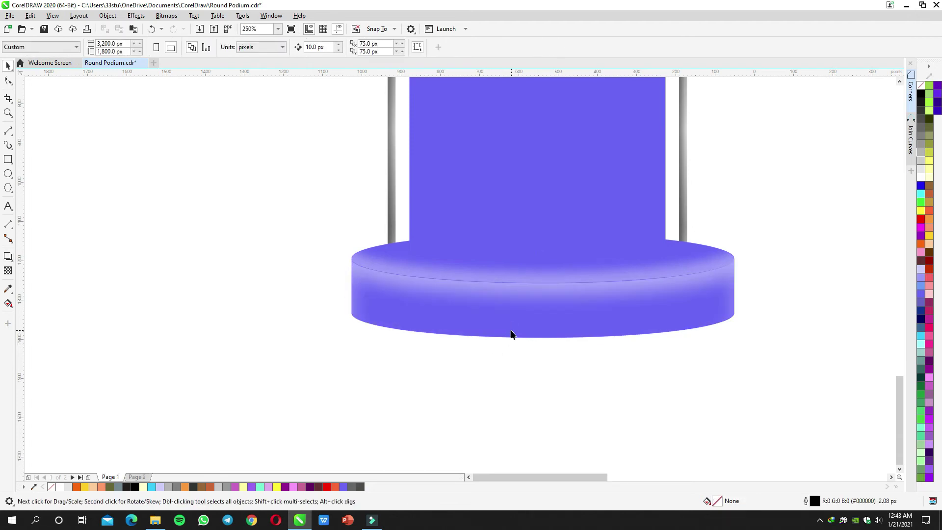
key("ctrl+v")
Try to PowerClip the separated white shadow inside the podium's base side.
left_click(517, 385)
right_click(517, 389)
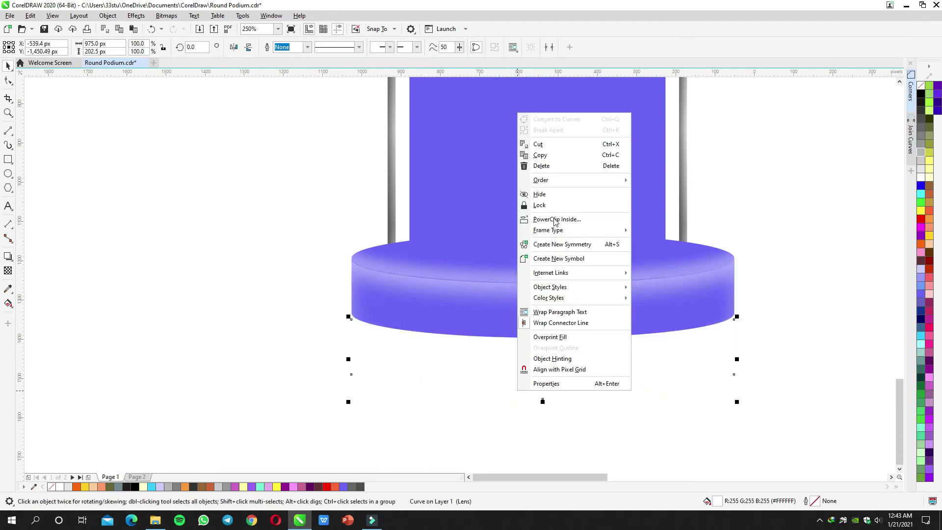
left_click(550, 219)
left_click(493, 318)
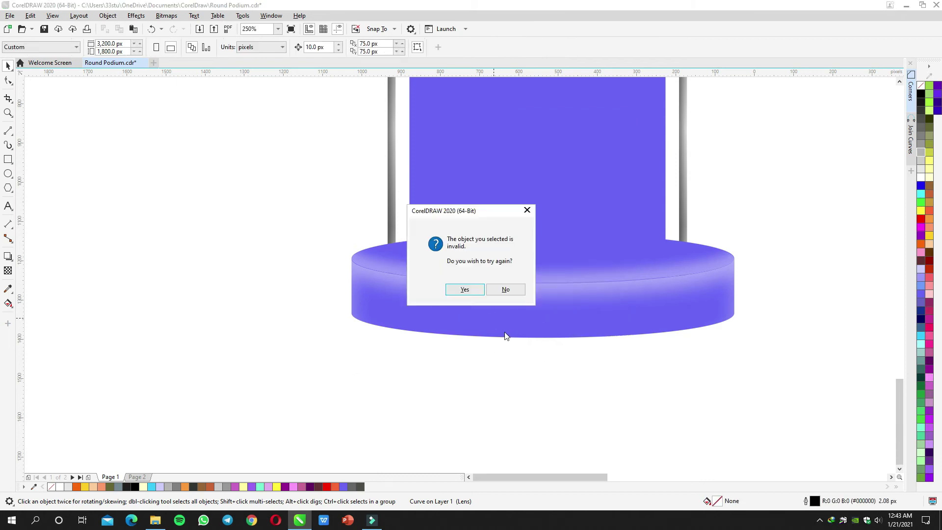
left_click(506, 289)
Convert the base side to an empty PowerClip frame and place the separated white shadow inside it, aligned with the side's outline.
left_click(523, 387)
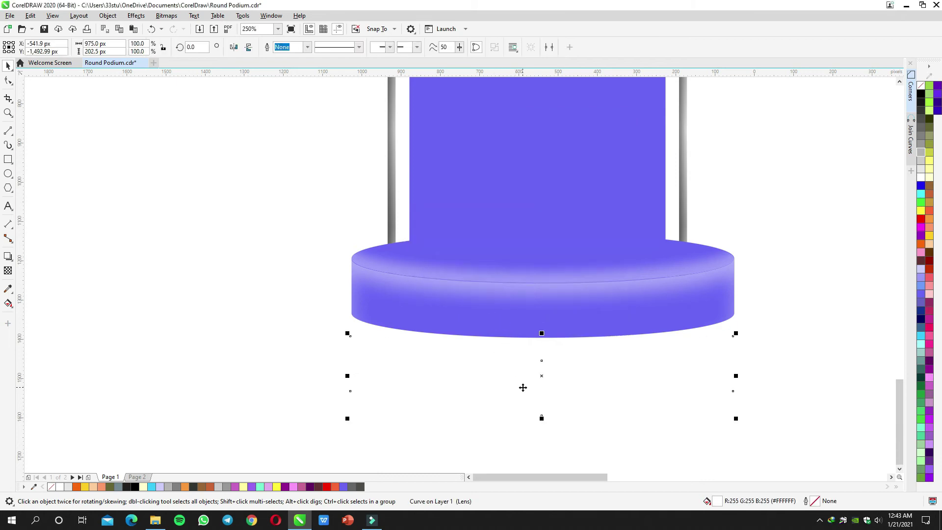
right_click(523, 311)
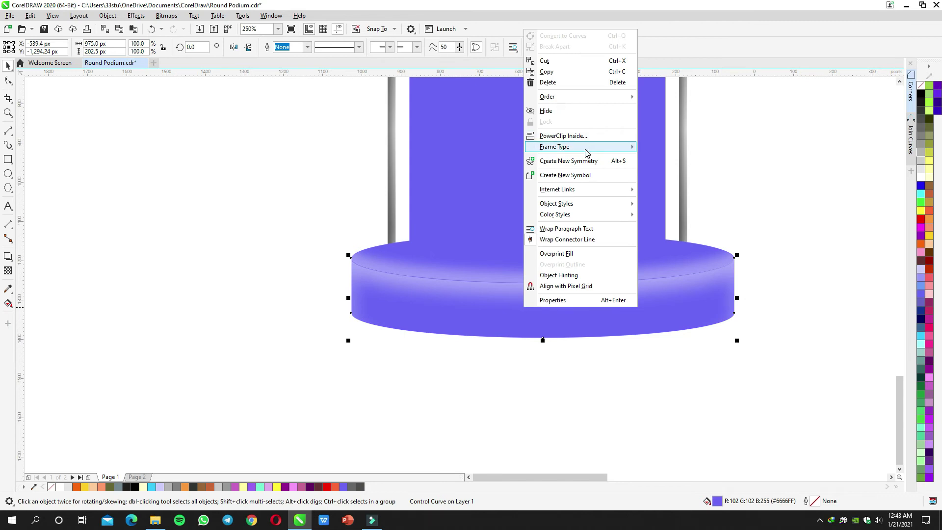
mouse_move(587, 147)
left_click(657, 159)
mouse_move(588, 305)
left_mouse_down()
mouse_move(587, 371)
mouse_move(595, 322)
left_mouse_up()
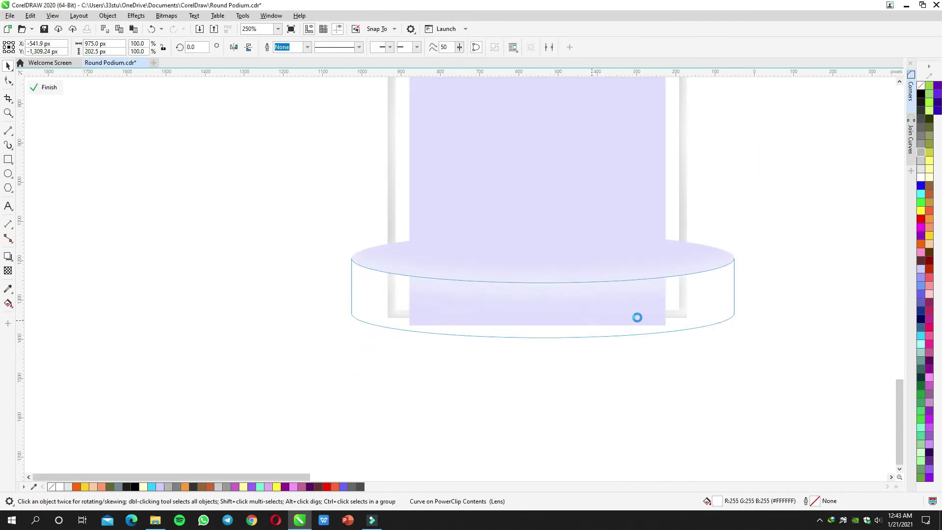
left_click(761, 285)
scroll(761, 285, "down", 1)
left_click_drag(761, 286, 641, 289)
scroll(567, 291, "up", 1)
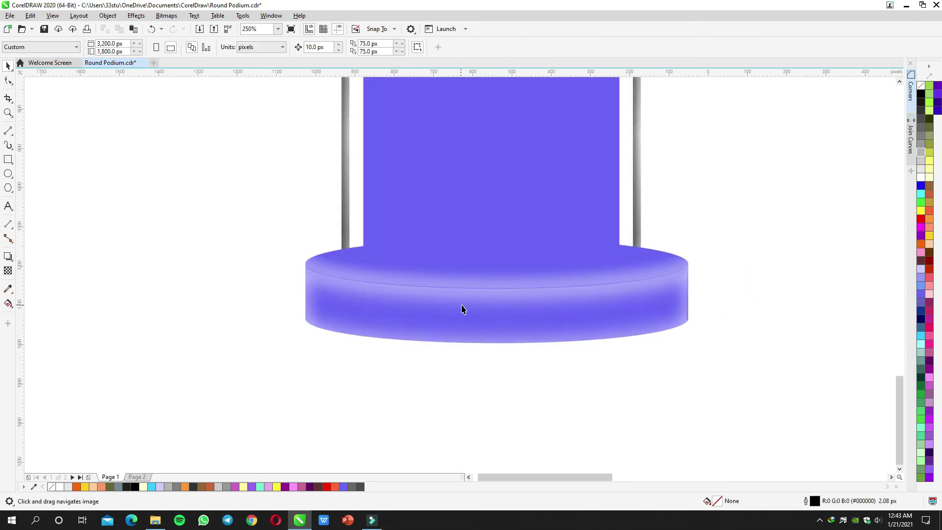
scroll(461, 308, "down", 2)
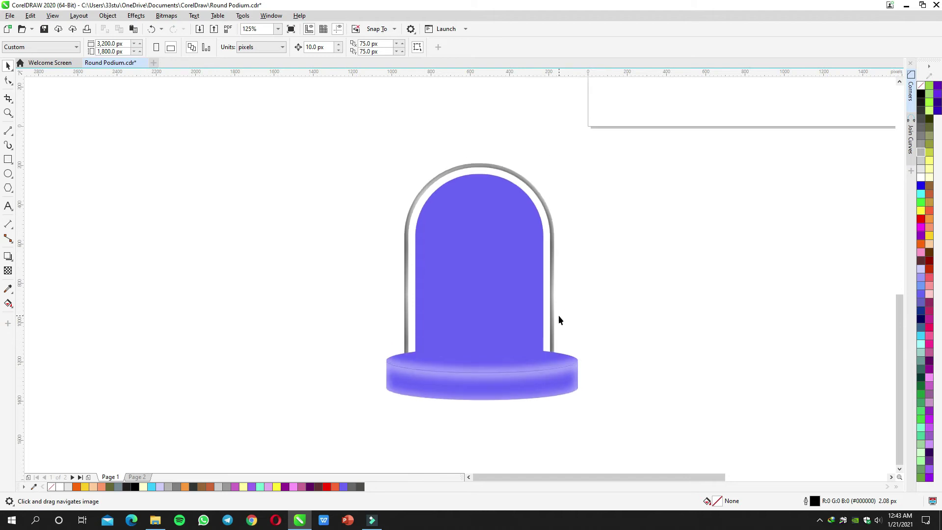
left_click(514, 279)
scroll(513, 275, "down", 2)
scroll(570, 265, "up", 1)
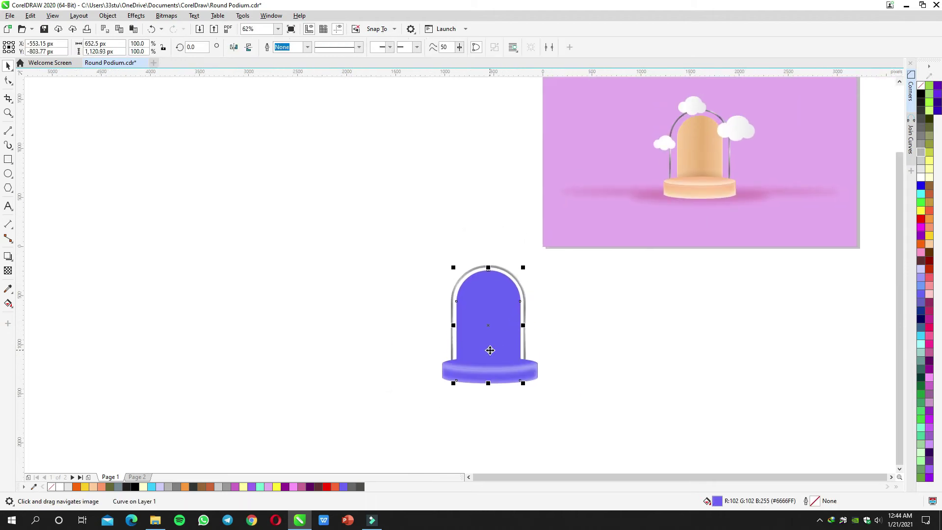
scroll(490, 350, "up", 2)
key("Escape")
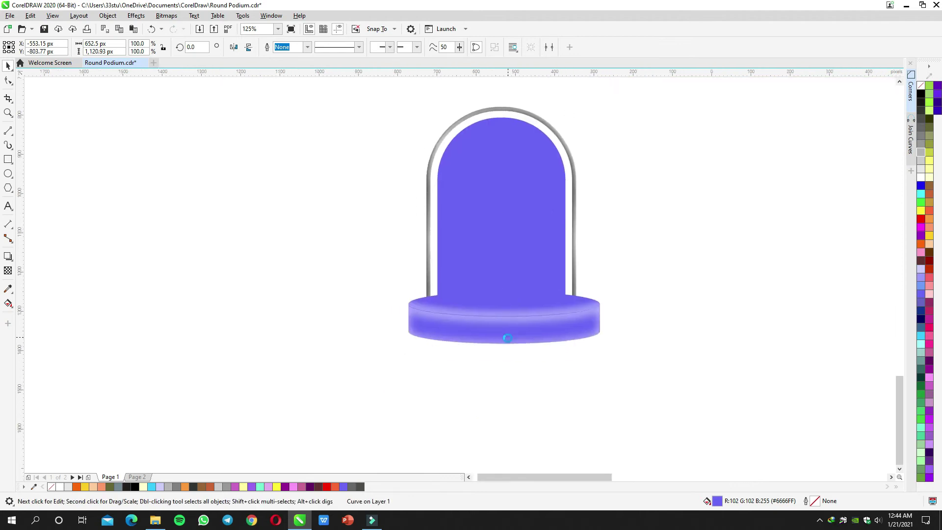
Set the base side's inner shadow to 23 opacity and shorten its vertical offset to about -12.2 px.
scroll(505, 324, "up", 3)
double_click(507, 303)
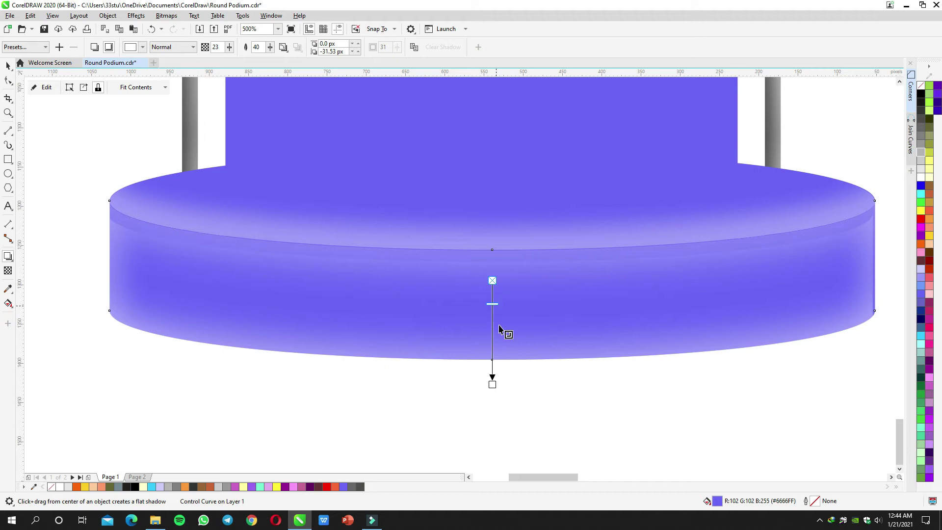
left_click_drag(493, 382, 494, 372)
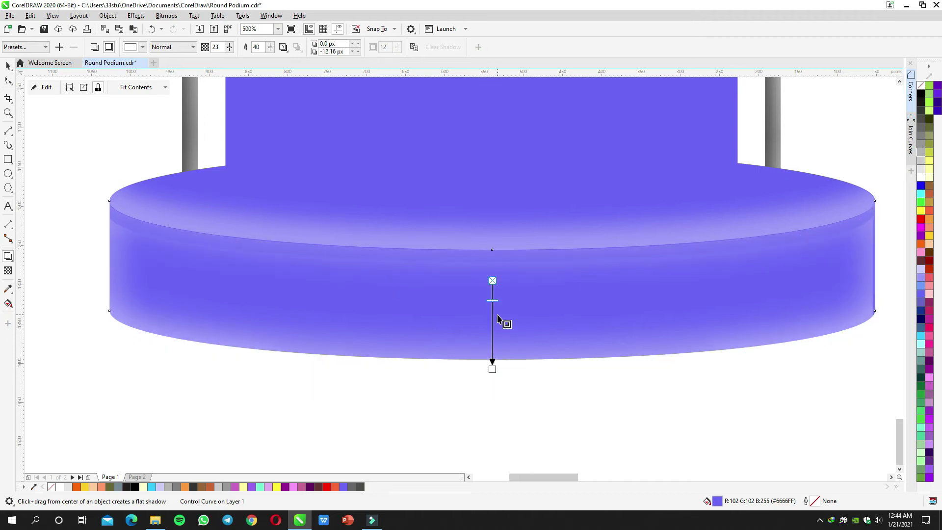
key("space")
Set the base top ellipse's inner shadow to 26 opacity and about 16.6 px vertical offset.
scroll(494, 303, "down", 1)
double_click(494, 269)
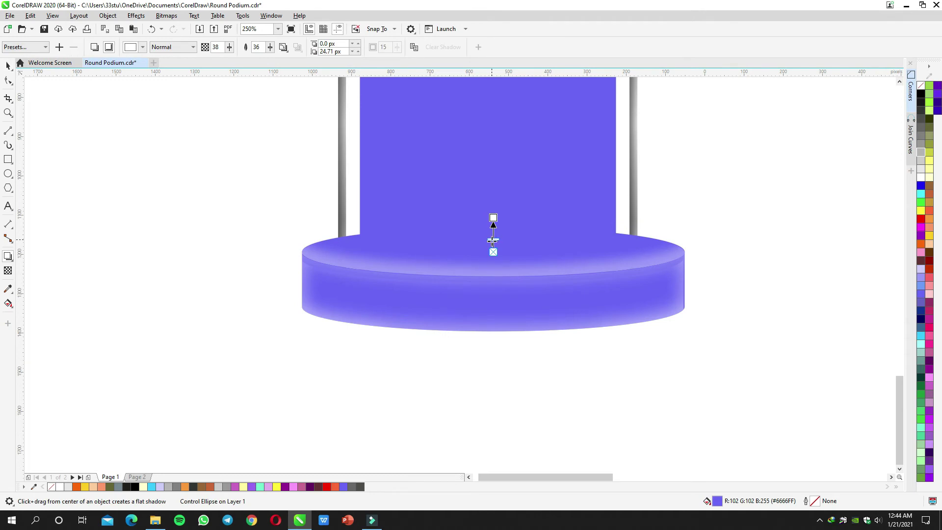
scroll(497, 223, "up", 2)
left_click_drag(495, 220, 494, 218)
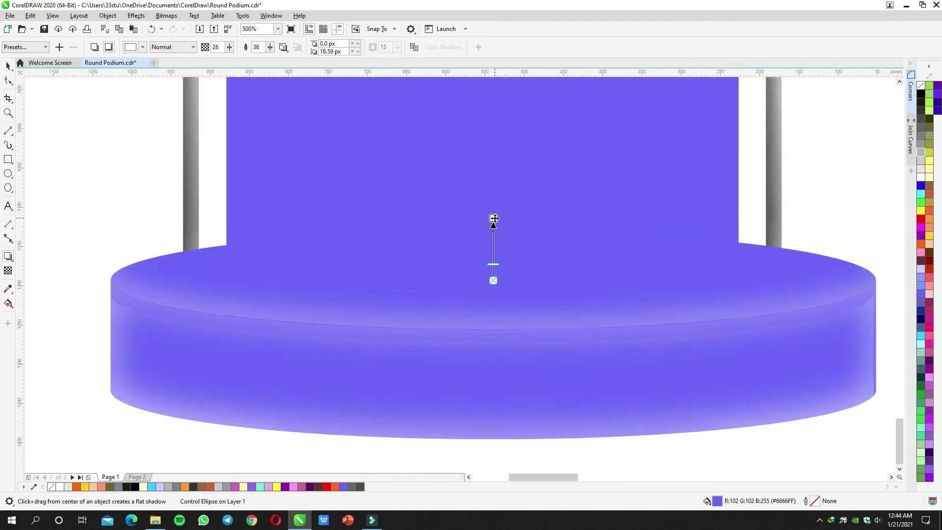
key("space")
Select the new podium's solid back arch and examine the gradient and edge highlights on the finished podium's back arch.
scroll(494, 225, "down", 2)
left_click(678, 263)
scroll(680, 264, "down", 2)
left_click_drag(680, 264, 621, 361)
scroll(638, 335, "down", 1)
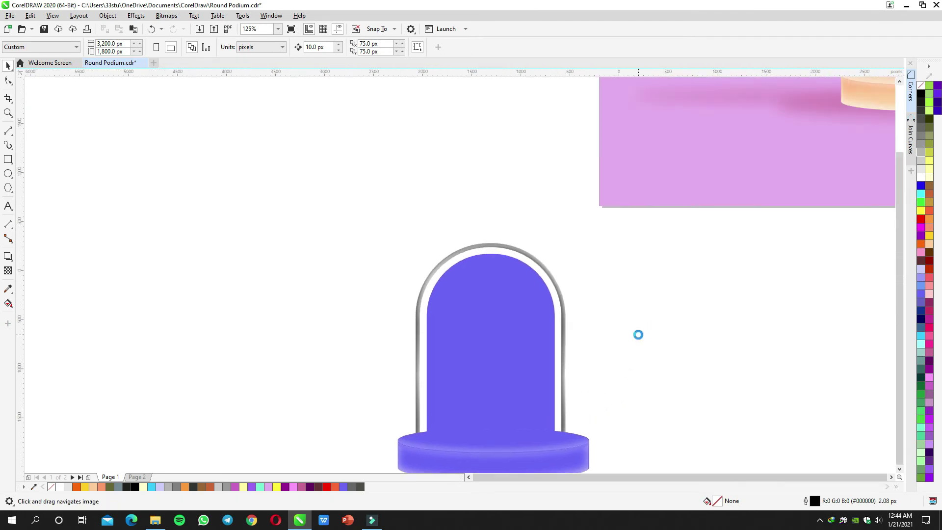
scroll(593, 343, "up", 2)
left_click(559, 338)
left_click_drag(545, 322, 562, 301)
scroll(580, 290, "down", 1)
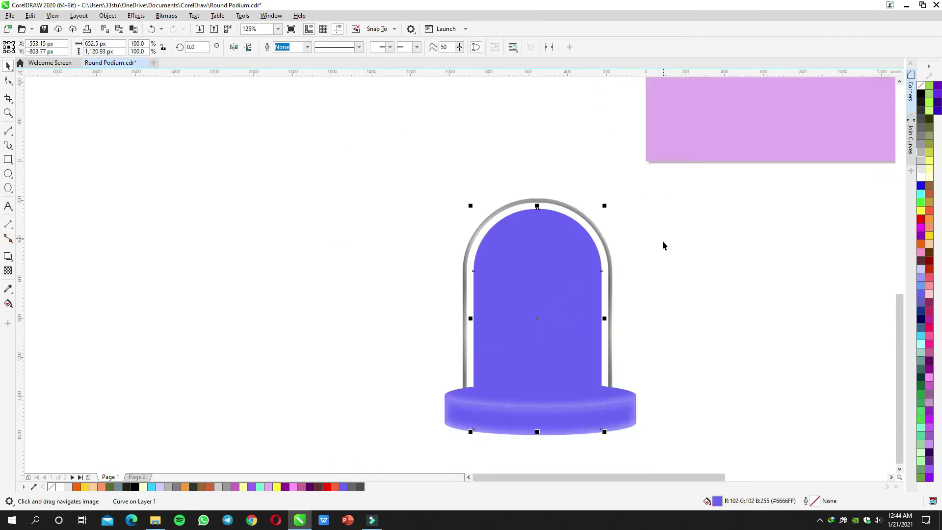
left_click_drag(665, 240, 569, 368)
left_click_drag(765, 197, 582, 340)
scroll(666, 200, "up", 1)
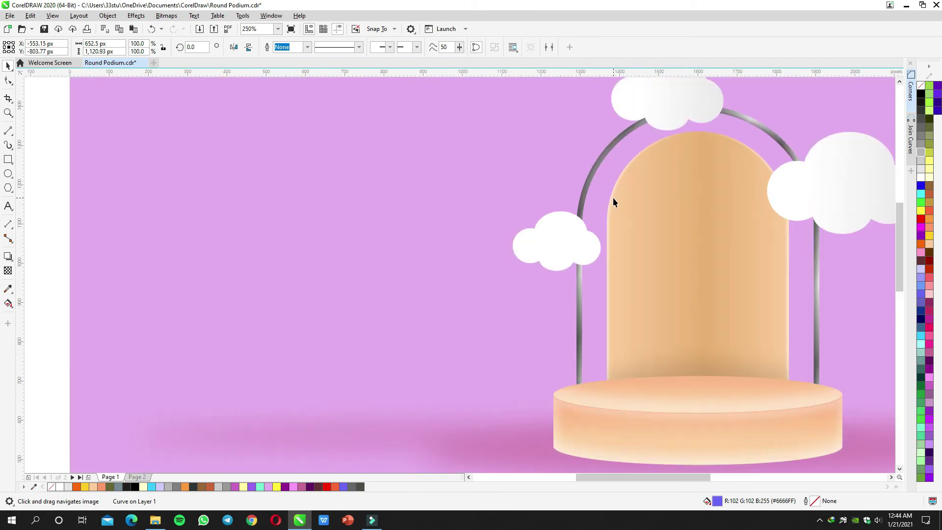
scroll(652, 229, "down", 1)
scroll(679, 206, "up", 2)
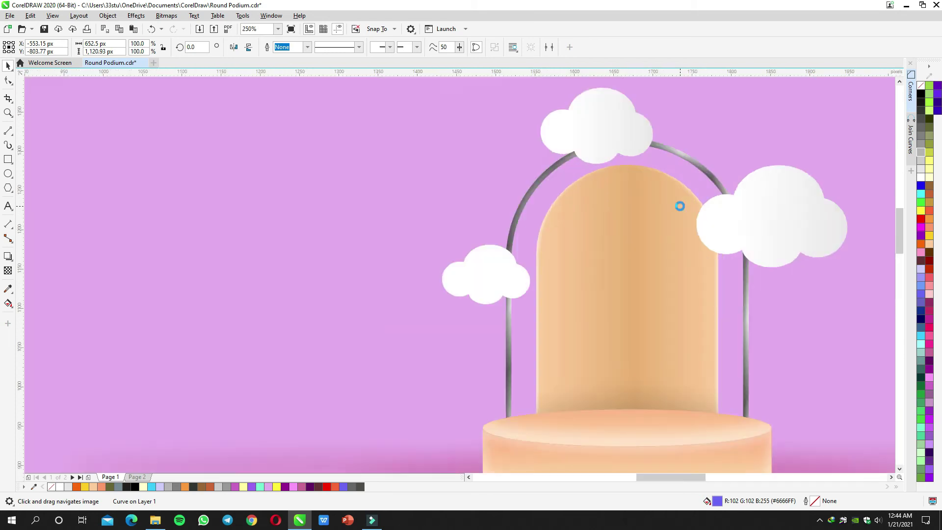
scroll(683, 186, "up", 1)
scroll(535, 271, "down", 2)
scroll(579, 241, "up", 2)
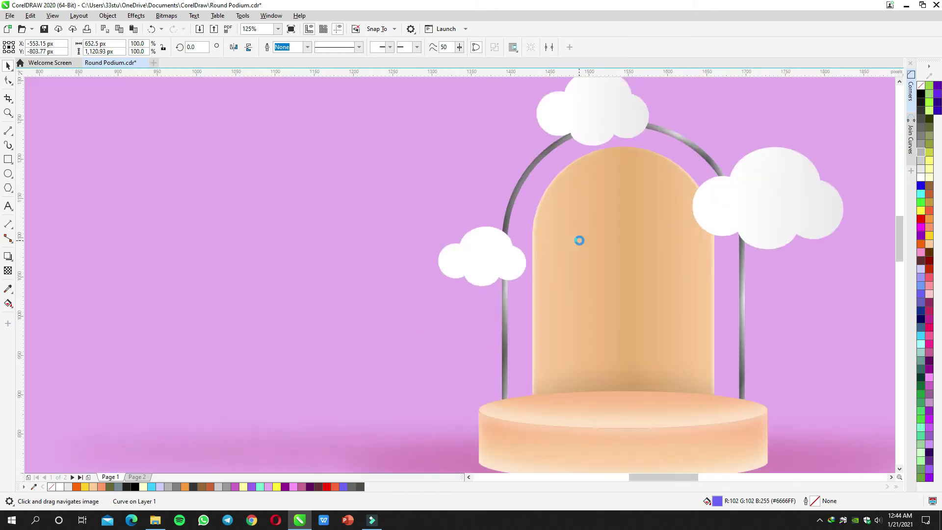
scroll(579, 240, "up", 1)
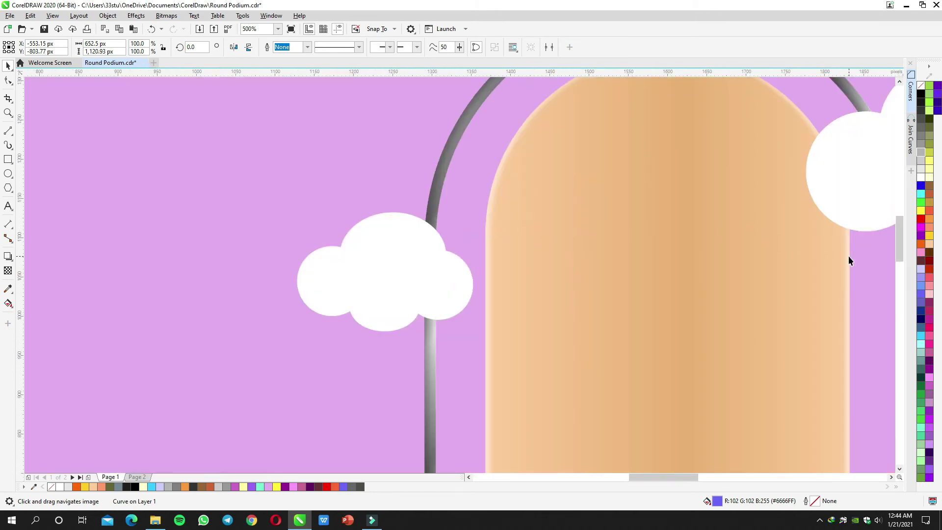
Duplicate the new podium's solid back arch about 10 px to its right and fill the copy with dark gray.
scroll(488, 244, "up", 1)
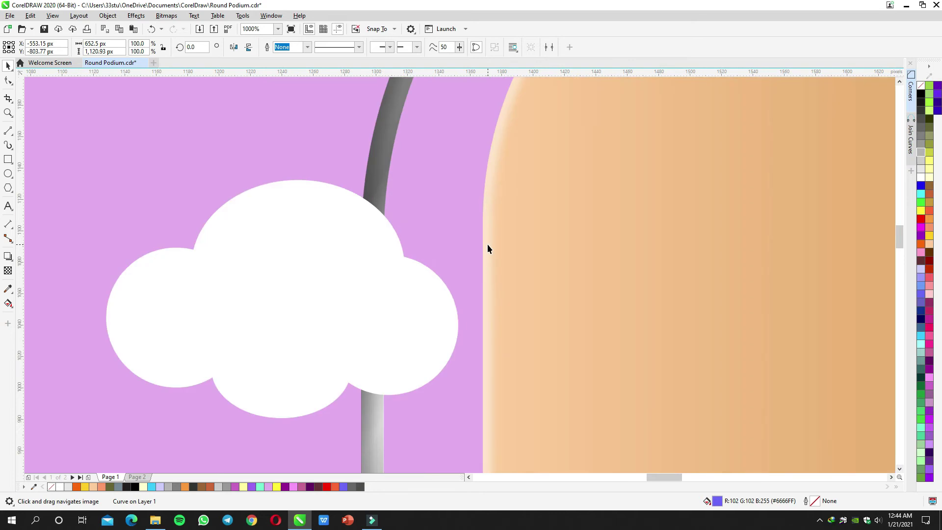
scroll(488, 243, "down", 2)
scroll(488, 245, "down", 1)
left_click_drag(438, 259, 589, 123)
left_click_drag(462, 305, 572, 164)
scroll(314, 278, "up", 1)
left_click_drag(347, 282, 398, 156)
scroll(379, 212, "up", 1)
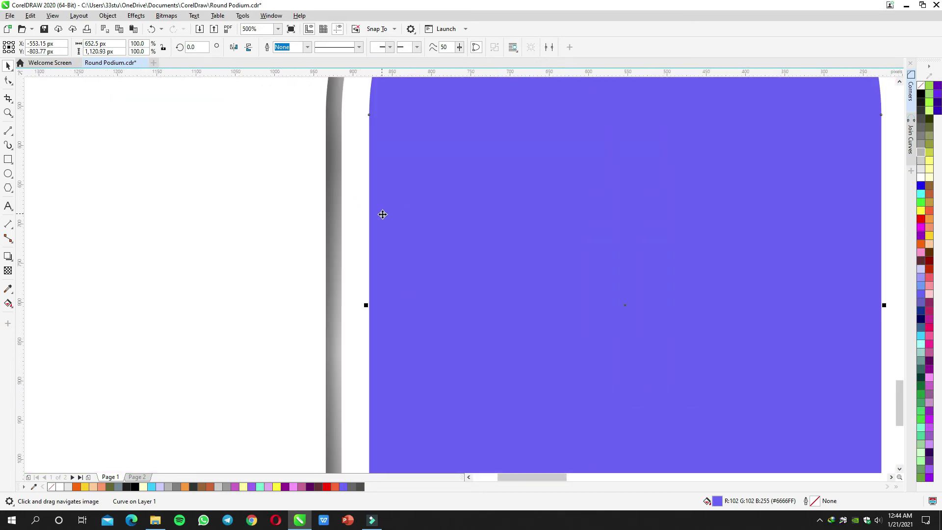
left_click_drag(383, 215, 362, 305)
left_click_drag(378, 260, 386, 260)
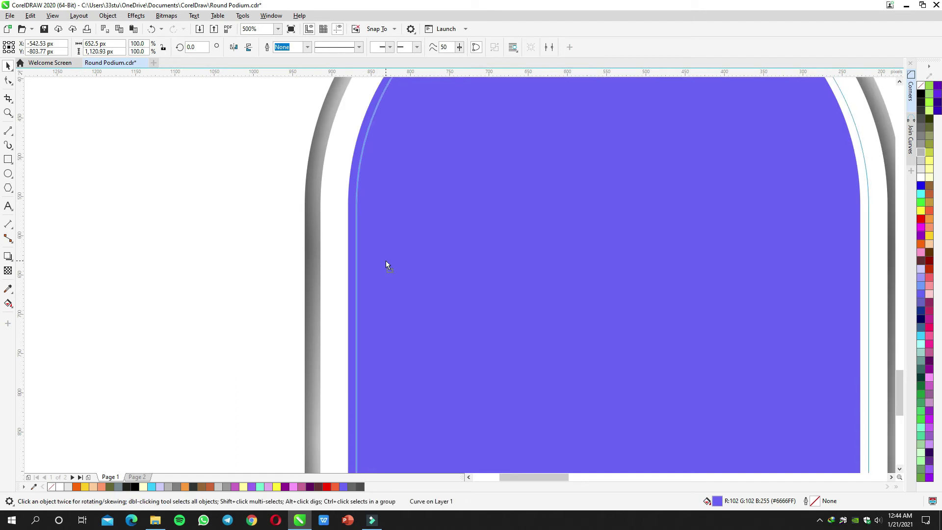
left_click(922, 128)
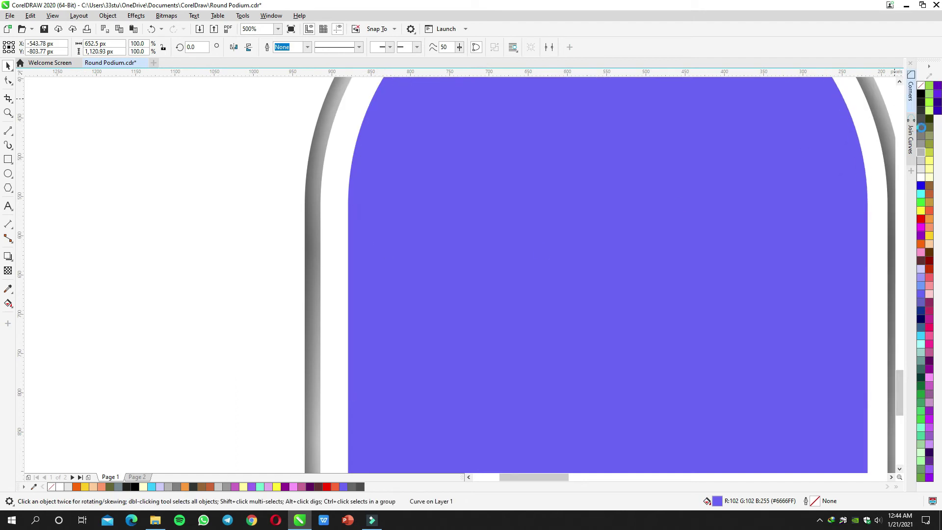
Create a separate shape from the exposed sliver along the back arch's left edge with Smart Fill, and delete the gray copy.
left_click(7, 304)
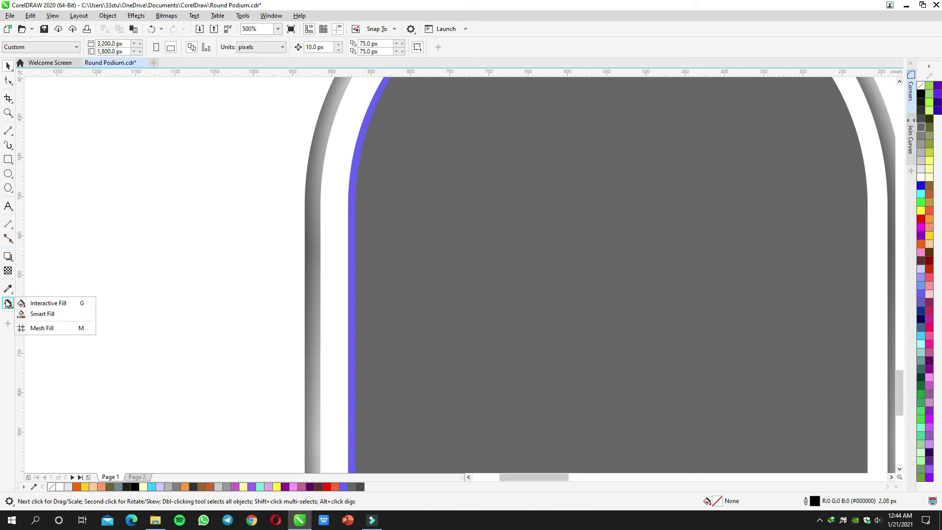
left_click(34, 312)
left_click(352, 217)
key("space")
left_click(416, 218)
key("Delete")
Fill the thin sliver along the arch's left edge with white and remove its outline.
scroll(415, 218, "down", 1)
left_click(384, 221)
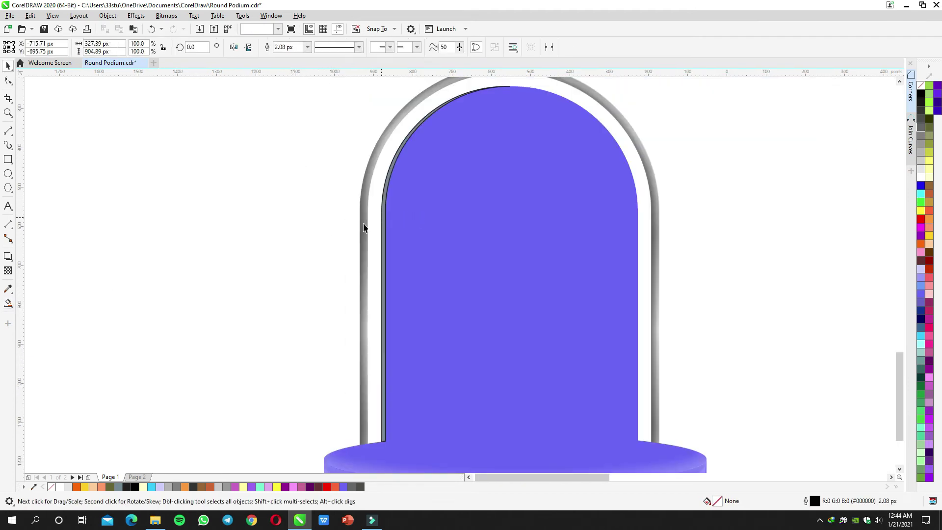
left_click(922, 169)
right_click(921, 85)
Apply a Gaussian Blur with a 4.1 pixel radius to the white edge sliver.
scroll(341, 186, "up", 2)
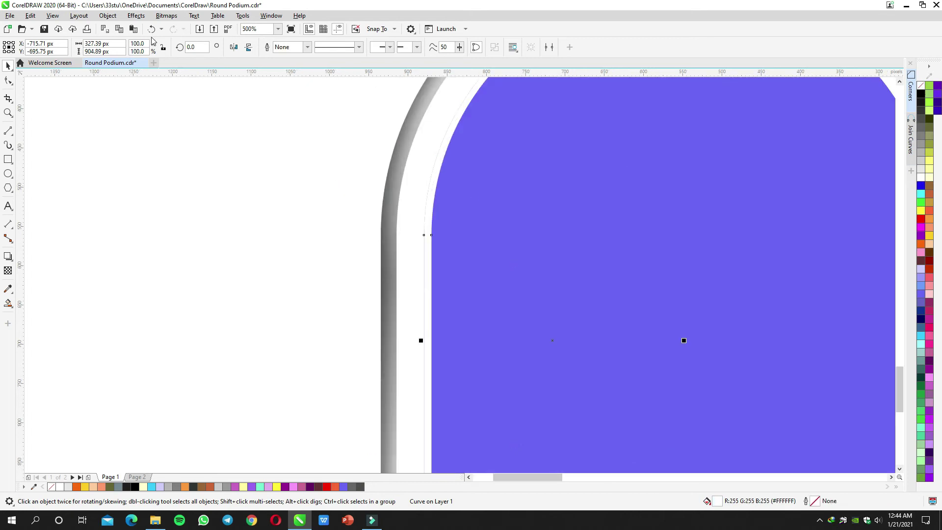
left_click(107, 15)
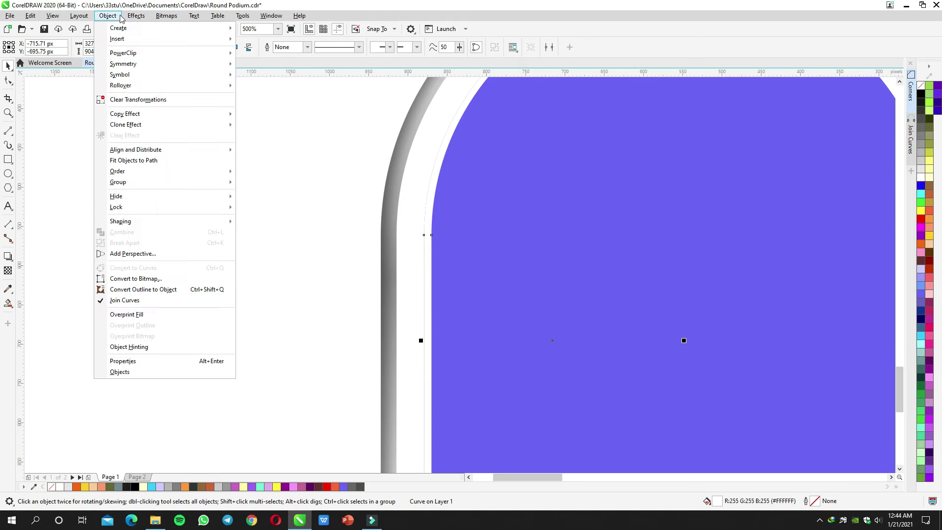
mouse_move(136, 15)
mouse_move(147, 75)
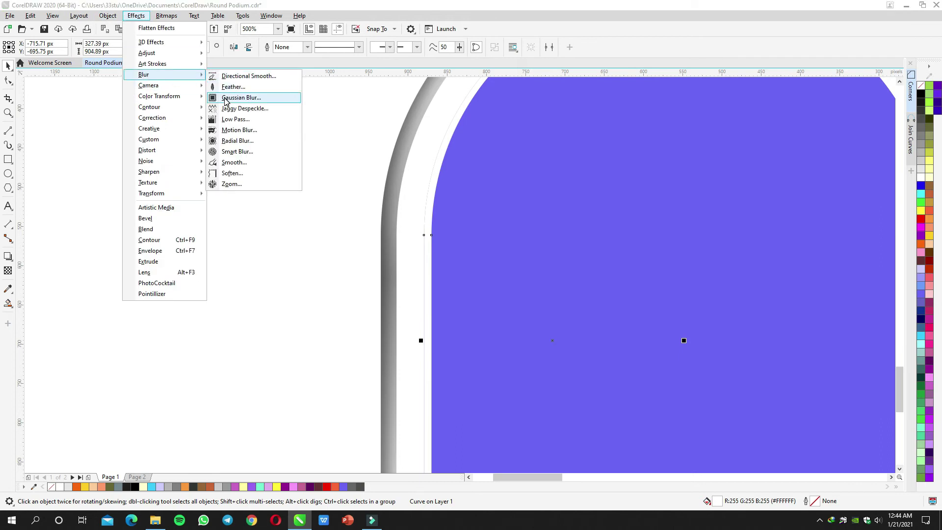
left_click(226, 98)
left_click_drag(415, 226, 264, 236)
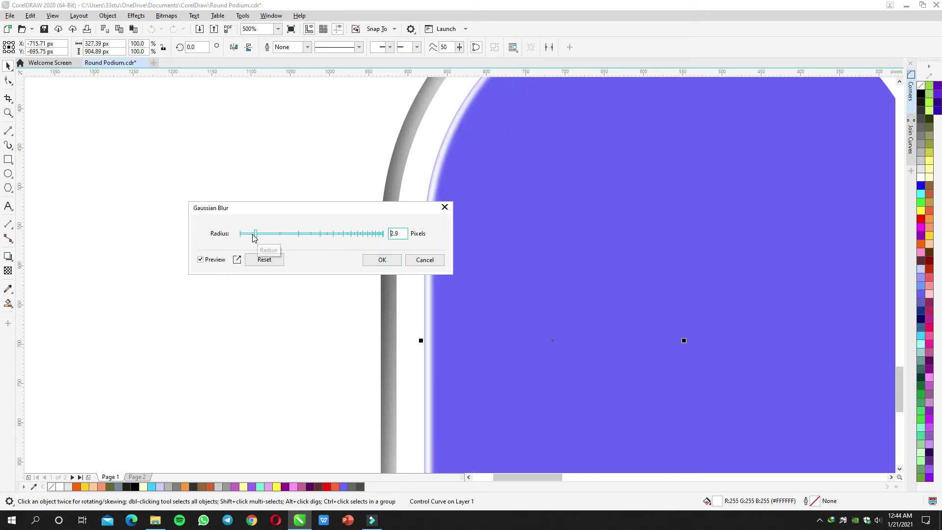
left_click(261, 234)
left_click_drag(293, 211, 245, 196)
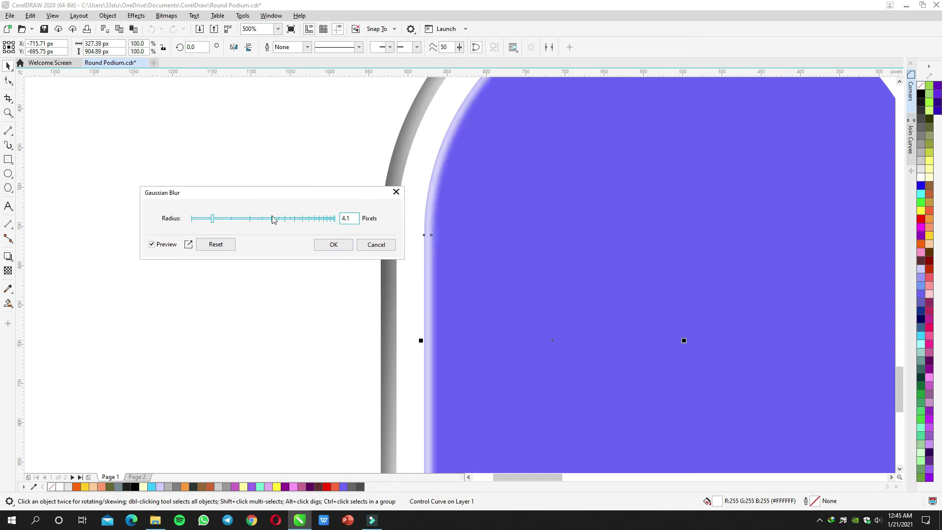
left_click(328, 245)
Apply uniform transparency to the blurred white edge highlight.
scroll(335, 235, "down", 2)
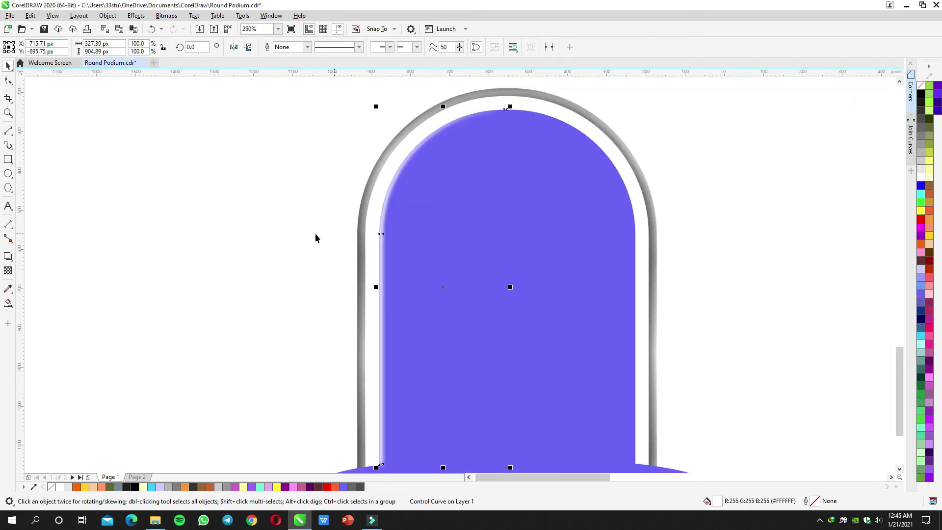
left_click(7, 272)
left_click(26, 49)
left_click(215, 157)
key("space")
PowerClip the white edge highlight inside the back arch and open the PowerClip contents for editing.
scroll(332, 206, "down", 1)
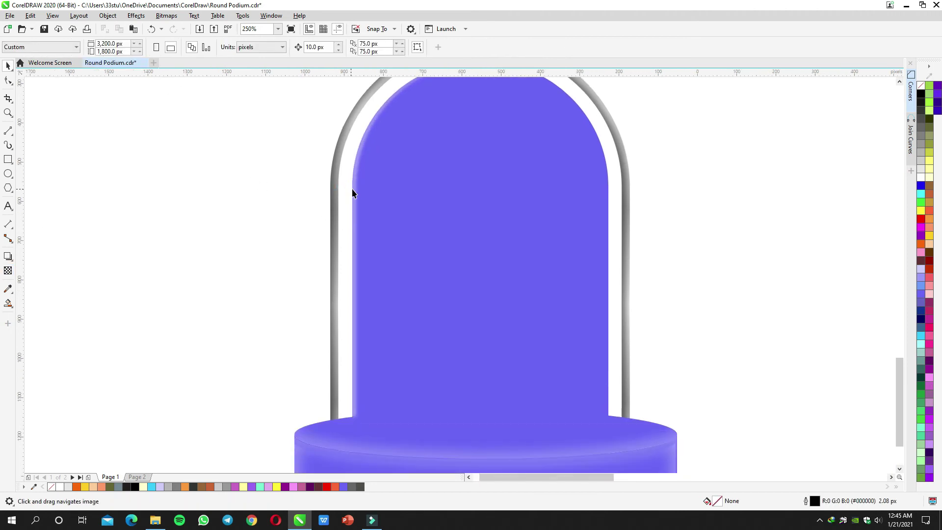
right_click(352, 189)
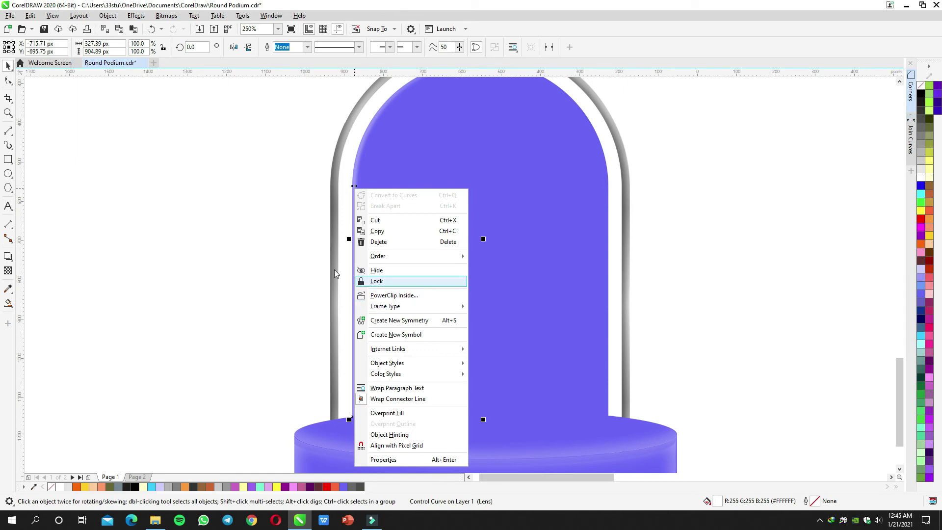
left_click(380, 294)
double_click(395, 236)
Create a horizontally mirrored copy of the highlight for the arch's right edge and finish editing the PowerClip.
left_click(354, 228)
left_click_drag(349, 238, 503, 242)
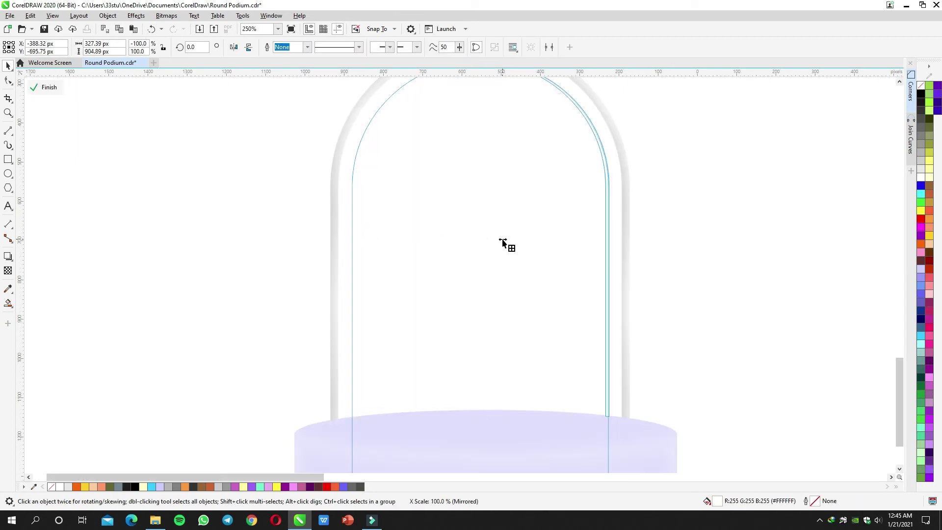
left_click(805, 237, "ctrl")
Reopen the arch's PowerClip, shift the mirrored highlight slightly left so it sits along the right edge, and finish editing.
double_click(551, 246)
left_click(613, 235)
left_click(673, 241)
scroll(676, 240, "down", 2)
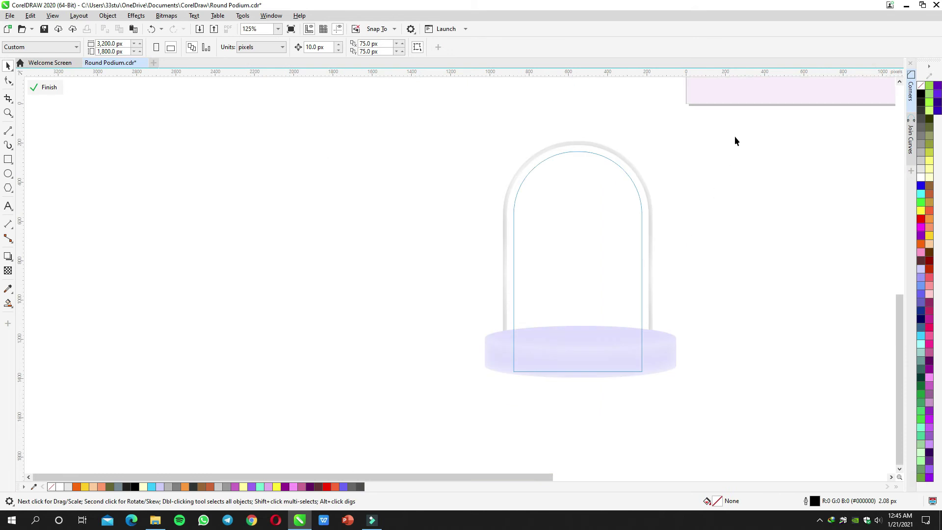
left_click(632, 262)
scroll(629, 239, "up", 2)
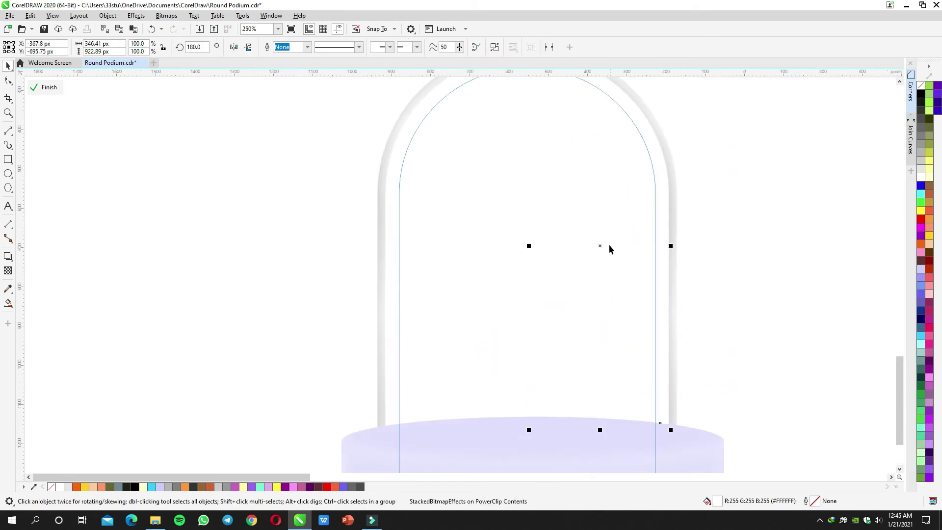
left_click_drag(601, 245, 592, 244)
left_click(740, 223, "ctrl")
Apply a horizontal linear fountain fill across the back arch, running from its left edge to its right edge.
scroll(740, 223, "down", 1)
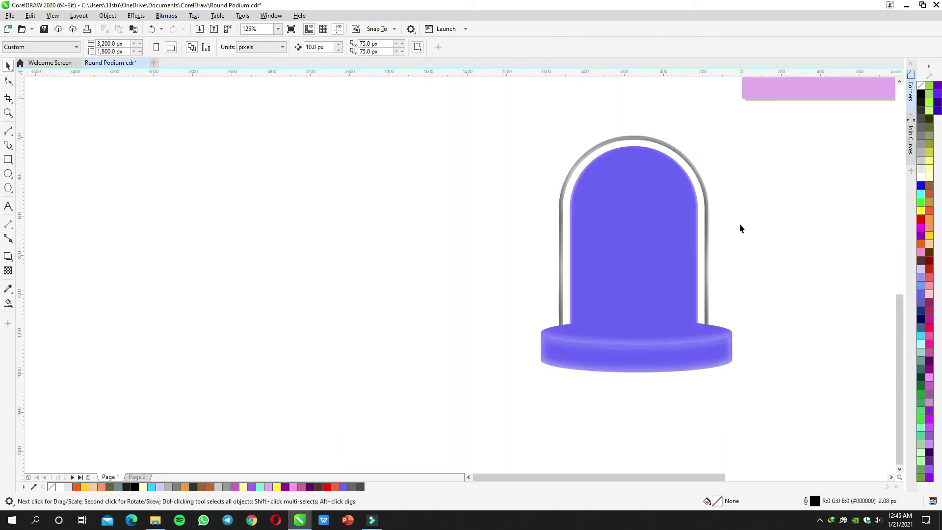
left_click_drag(740, 223, 578, 260)
left_click(578, 260)
scroll(496, 263, "up", 2)
scroll(523, 230, "down", 2)
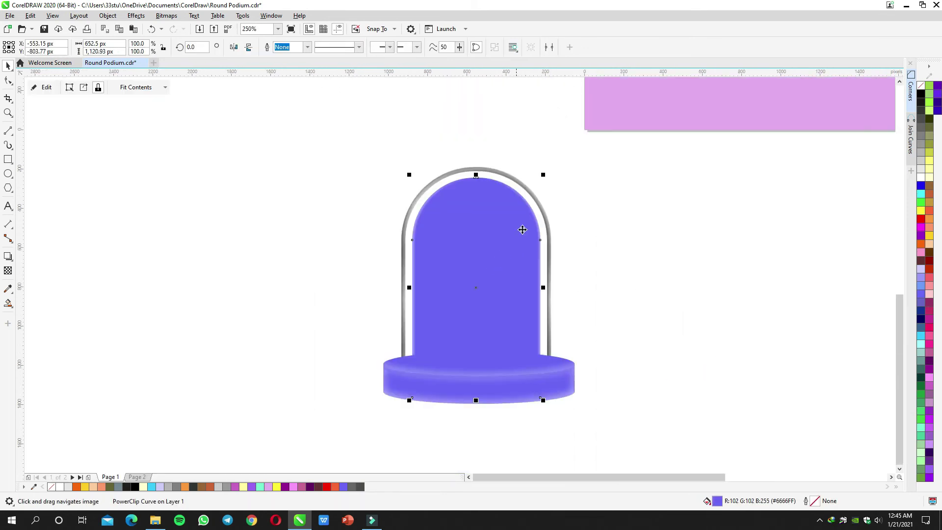
scroll(510, 266, "up", 2)
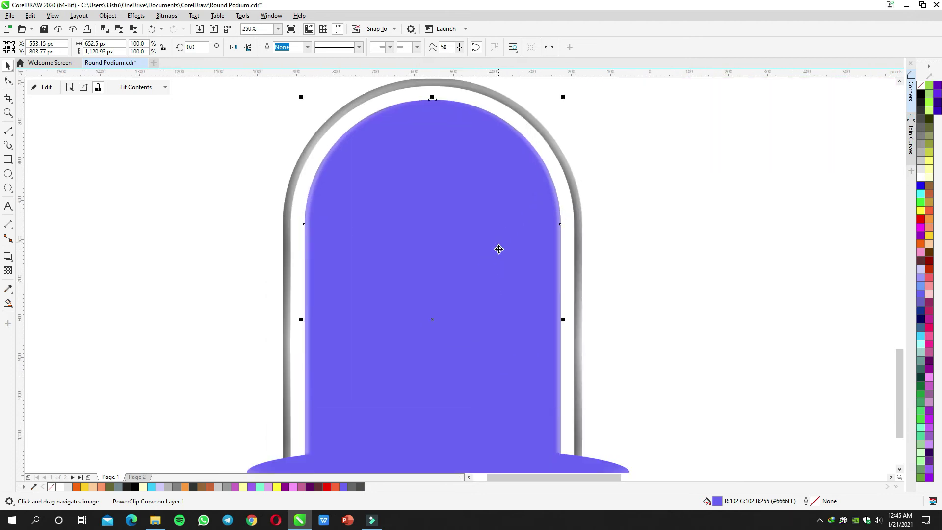
scroll(493, 246, "down", 1)
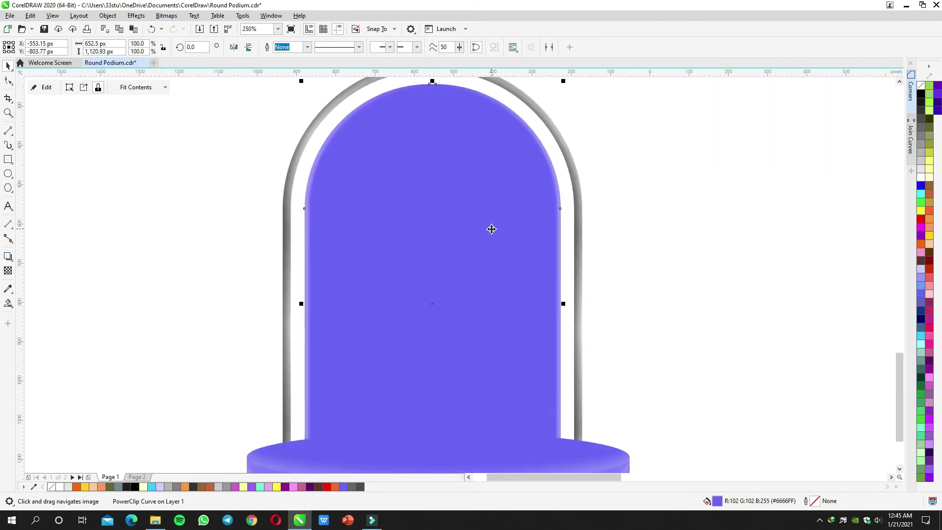
left_click(9, 303)
left_click(34, 303)
left_click_drag(310, 316, 561, 317)
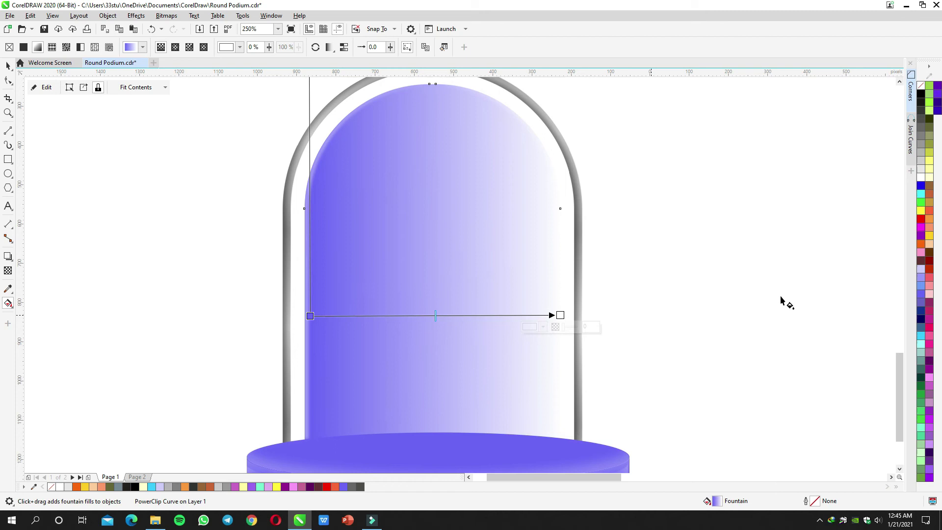
Add a color node at 53% of the arch's fountain fill and set both it and the right end node to #6666FF.
left_click(922, 283)
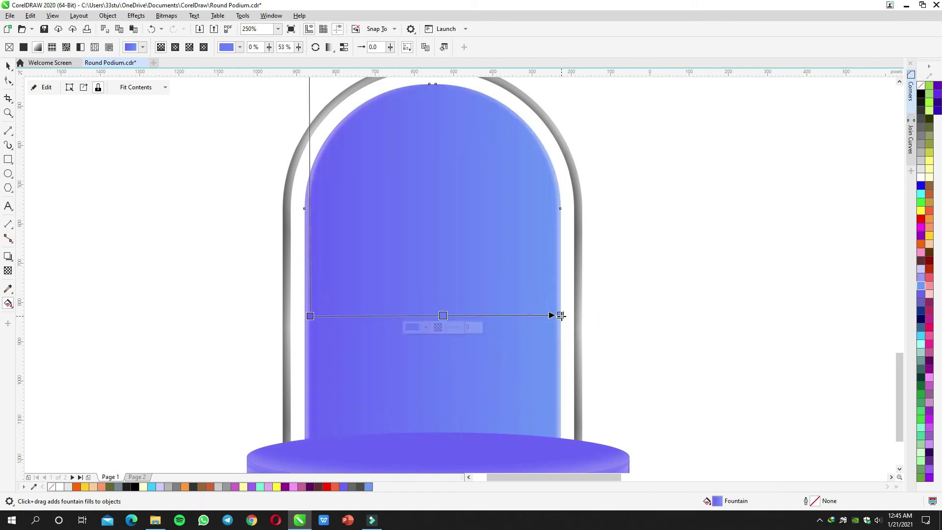
left_click(919, 293)
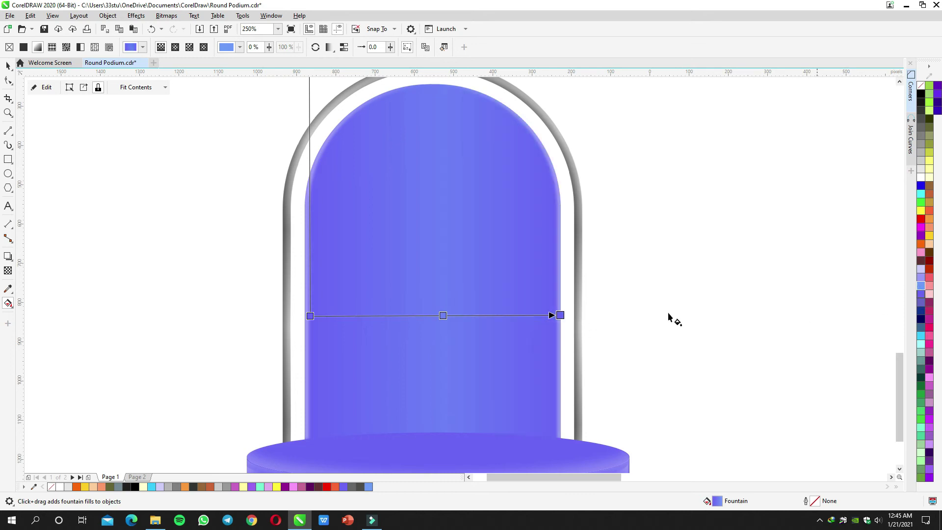
left_click(444, 316)
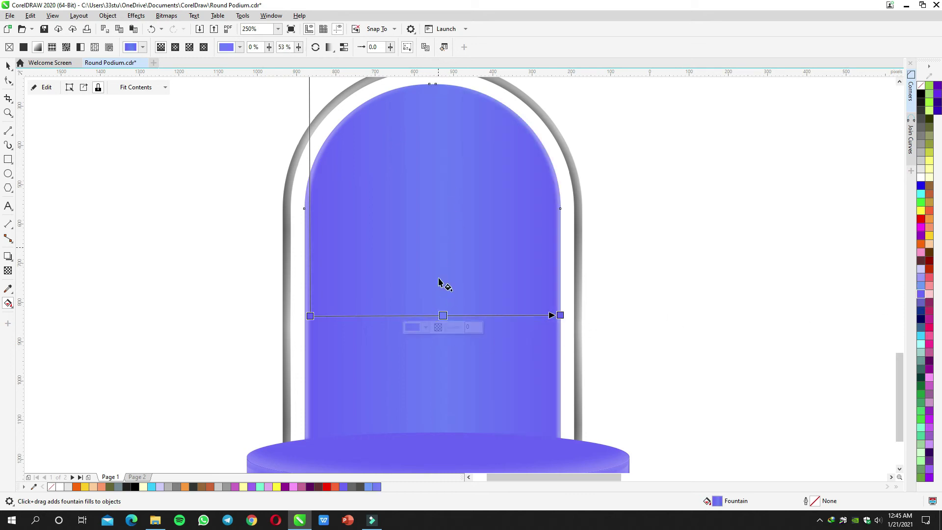
left_click(920, 304)
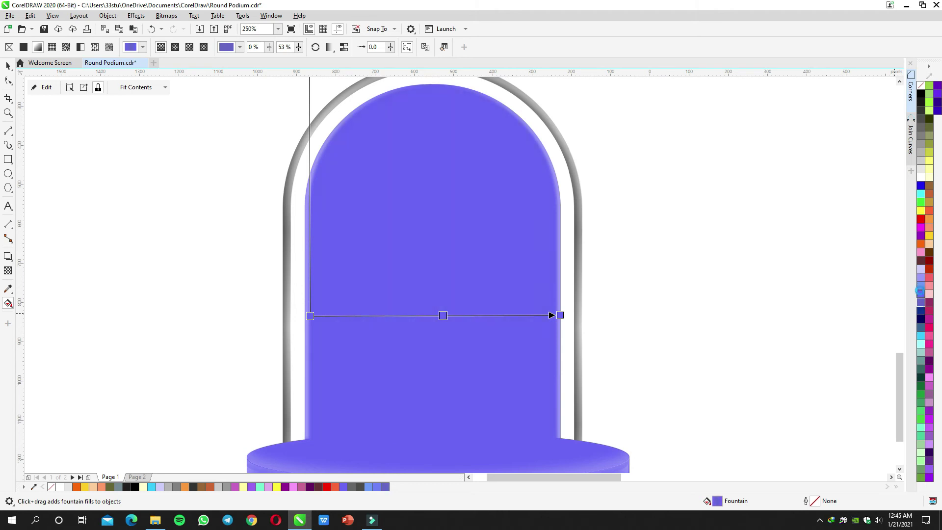
left_click(921, 291)
Set the middle node of the arch's fountain fill to the darker blue #4747E6 and deselect the arch.
left_click(426, 327)
left_click_drag(466, 343, 692, 305)
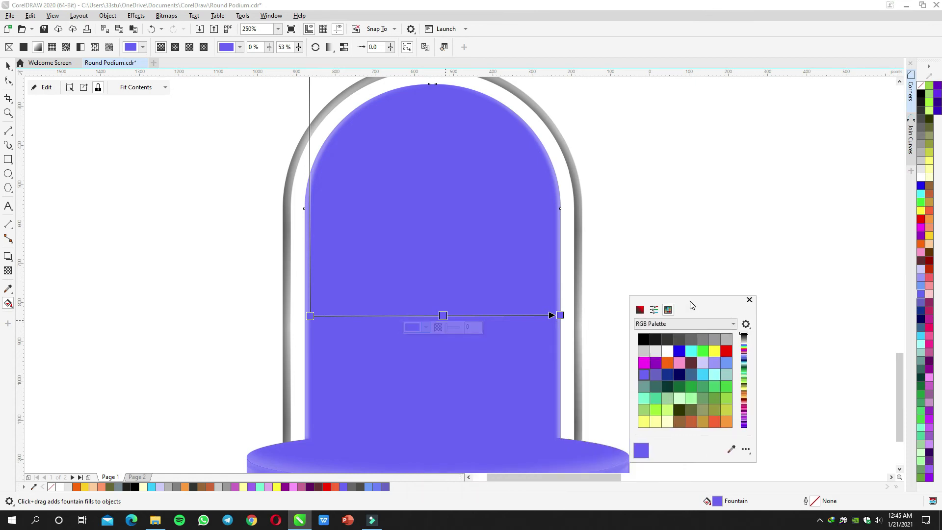
left_click(642, 311)
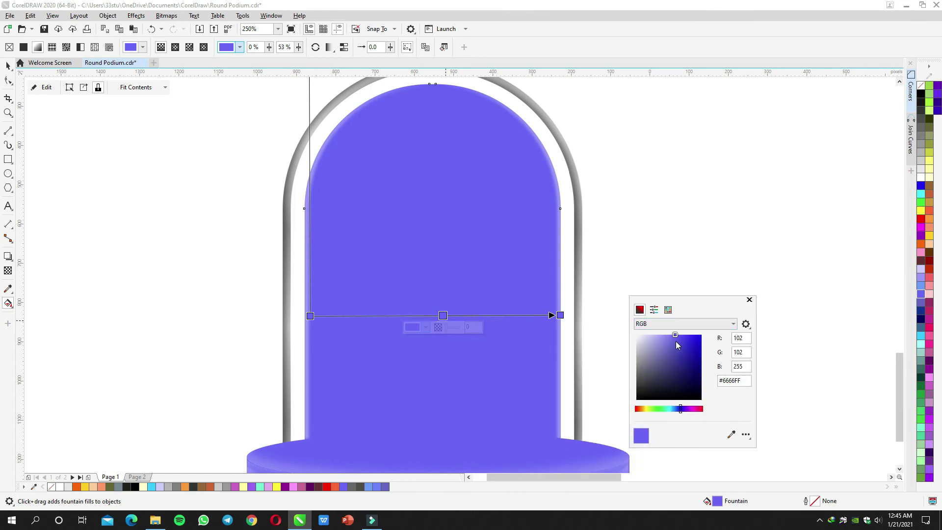
left_click_drag(679, 337, 682, 342)
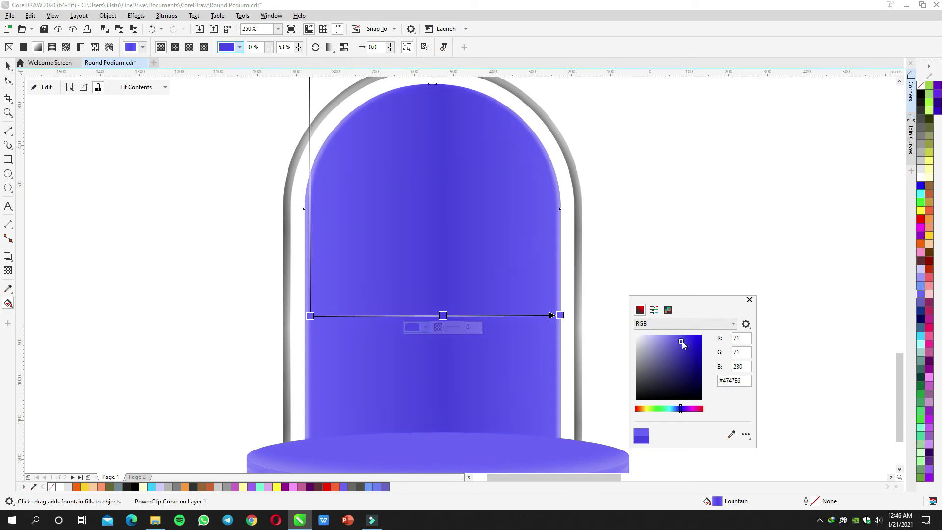
left_click(680, 240)
left_click(669, 228)
key("space")
Compare the new podium with the finished one and examine the soft ground shadow around the finished podium's base.
scroll(669, 228, "down", 1)
left_click_drag(670, 231, 557, 252)
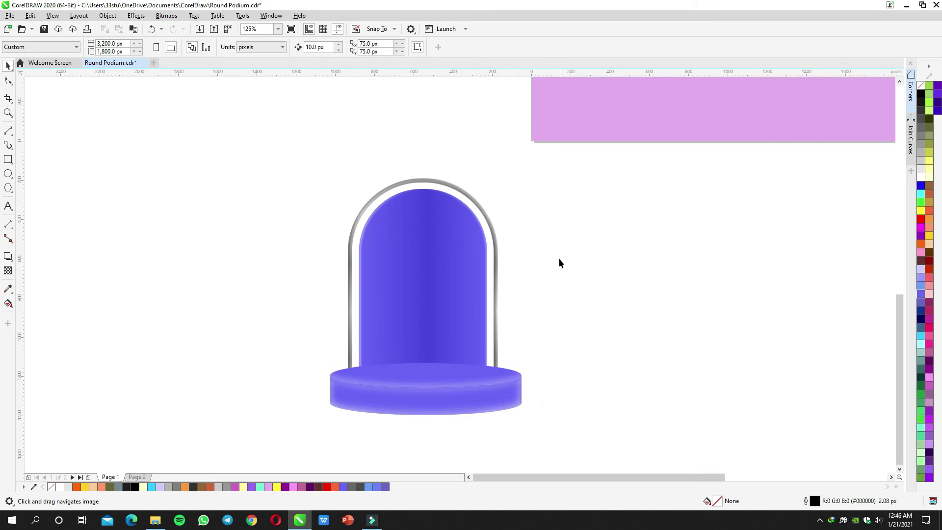
scroll(562, 264, "down", 3)
scroll(560, 296, "up", 3)
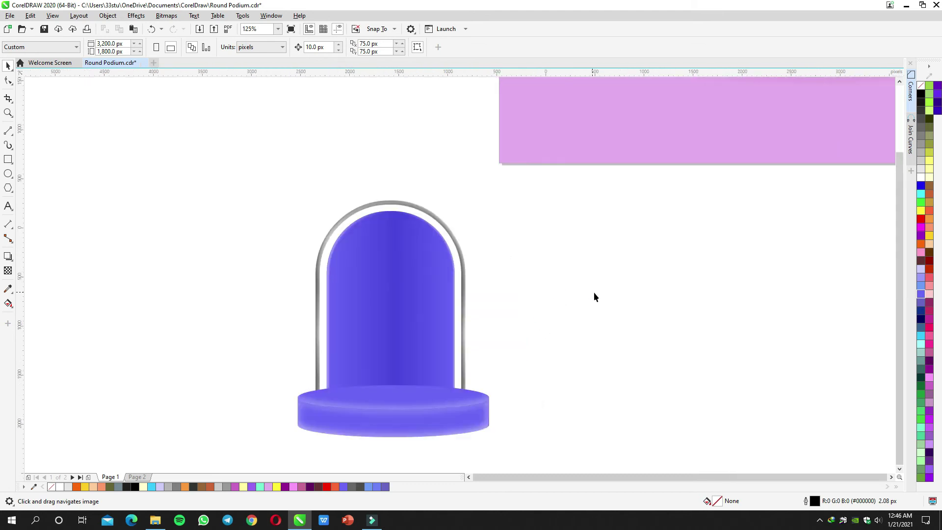
scroll(594, 292, "down", 2)
scroll(627, 211, "up", 4)
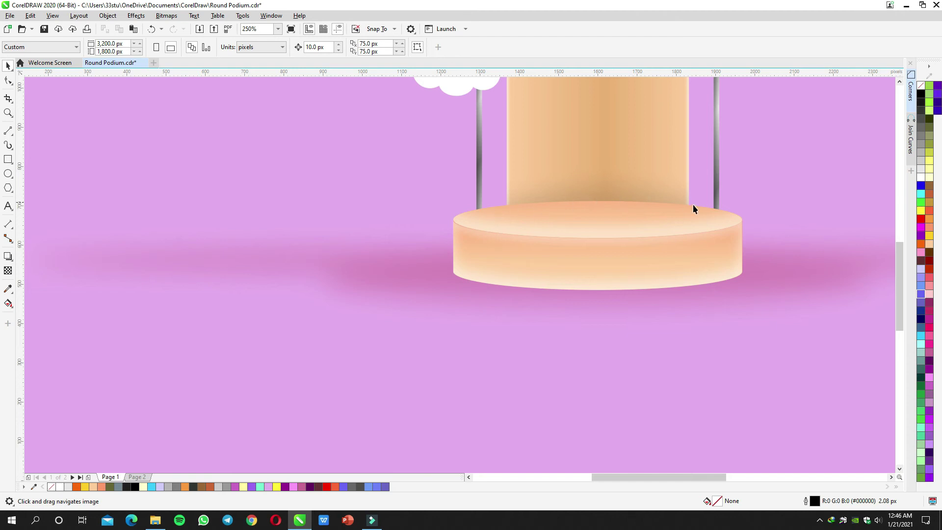
scroll(544, 218, "down", 1)
left_click_drag(423, 343, 578, 202)
left_click_drag(468, 272, 564, 154)
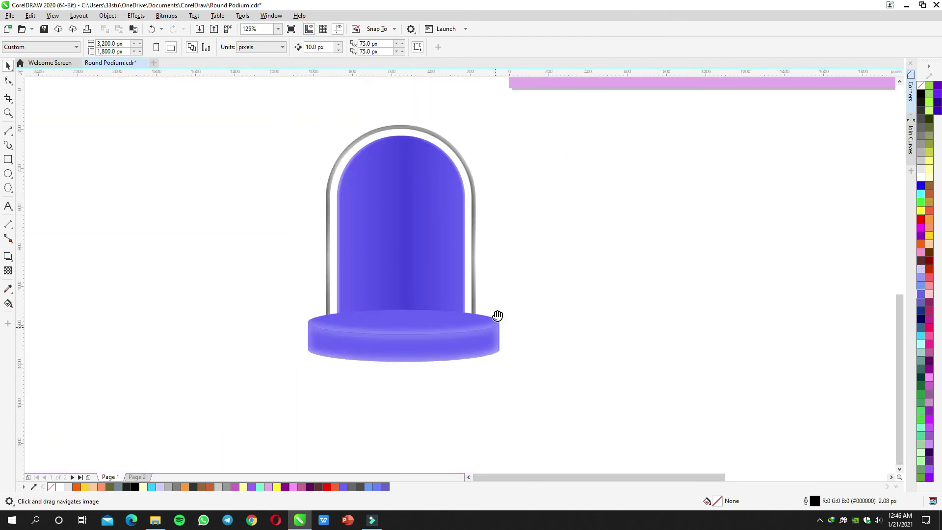
Draw a wide ellipse about 1,670 by 700 px around and below the new podium's base.
left_click_drag(498, 315, 498, 277)
left_click_drag(8, 174, 500, 402)
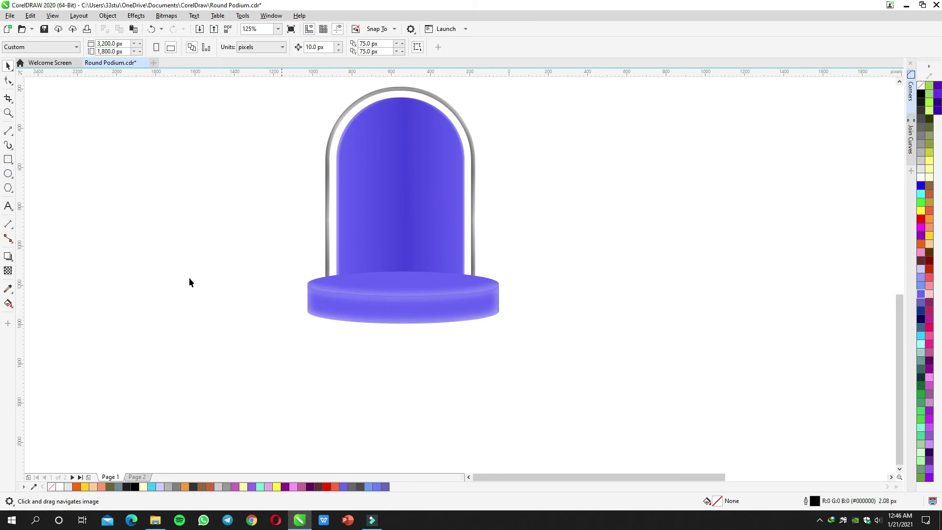
left_click(8, 176)
left_click_drag(234, 292, 563, 419)
key("space")
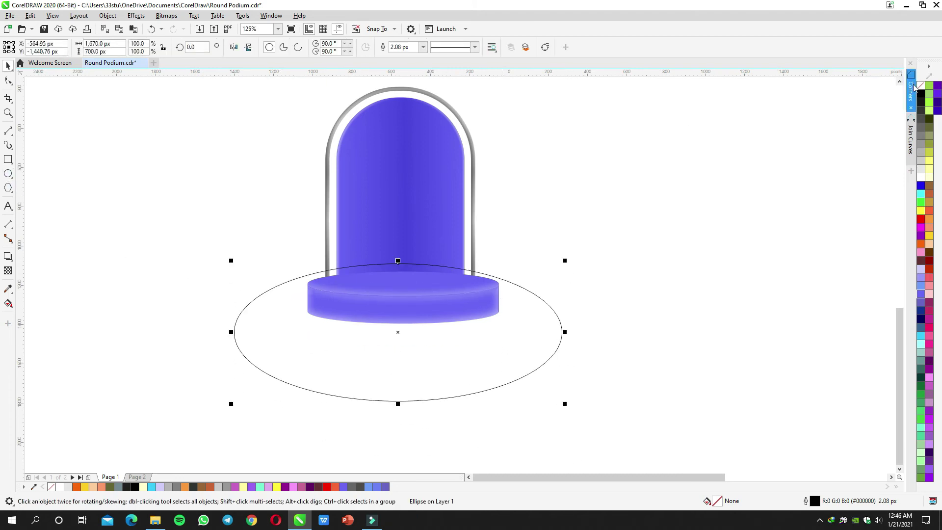
Fill the wide ellipse with black, remove its outline and apply a Gaussian blur with a radius of about 38 pixels.
left_click(922, 96)
right_click(922, 85)
left_click(129, 18)
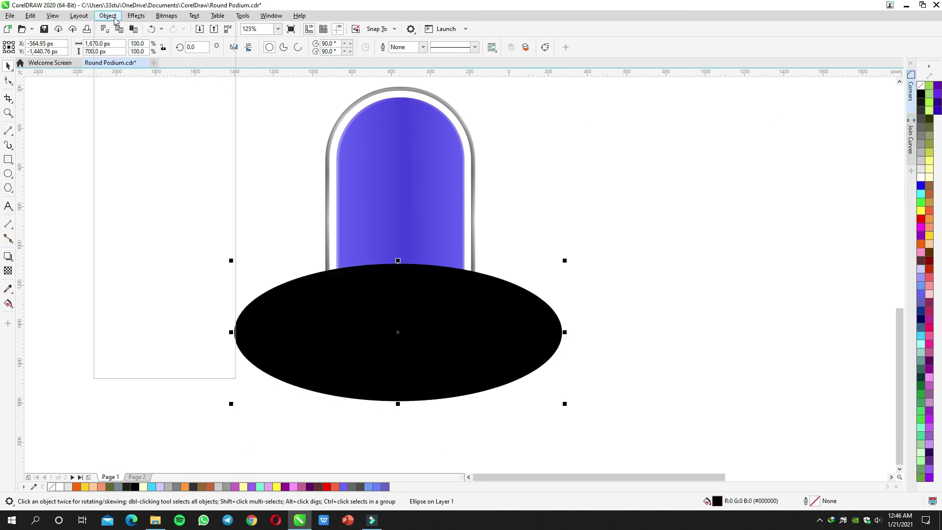
mouse_move(147, 75)
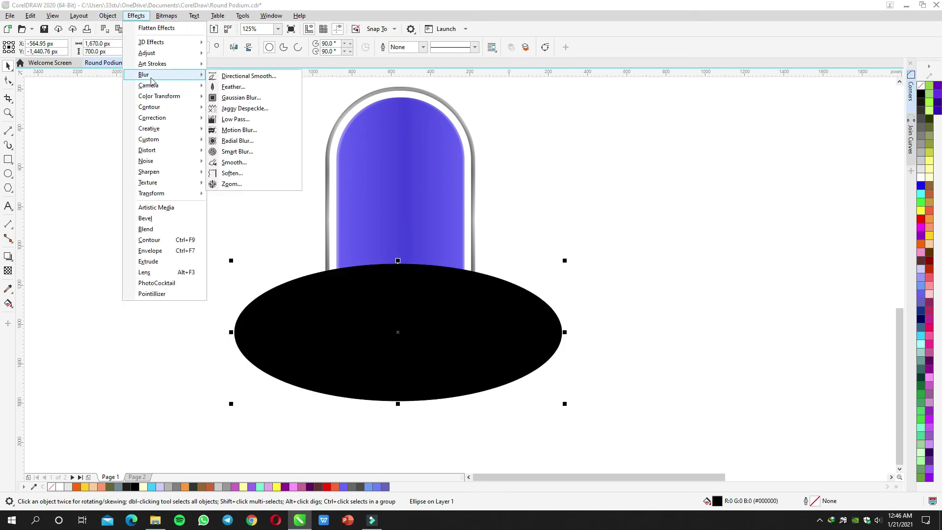
left_click(245, 99)
left_click_drag(417, 232, 622, 255)
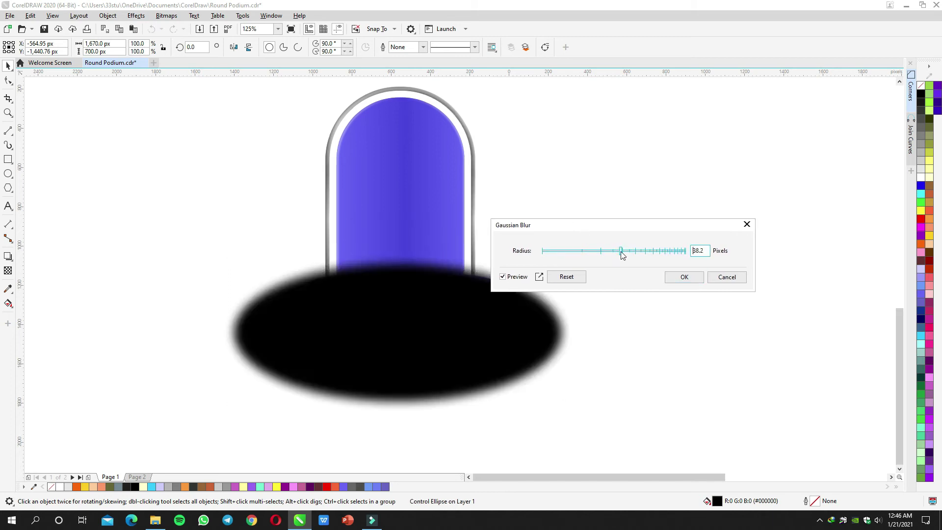
left_click(668, 278)
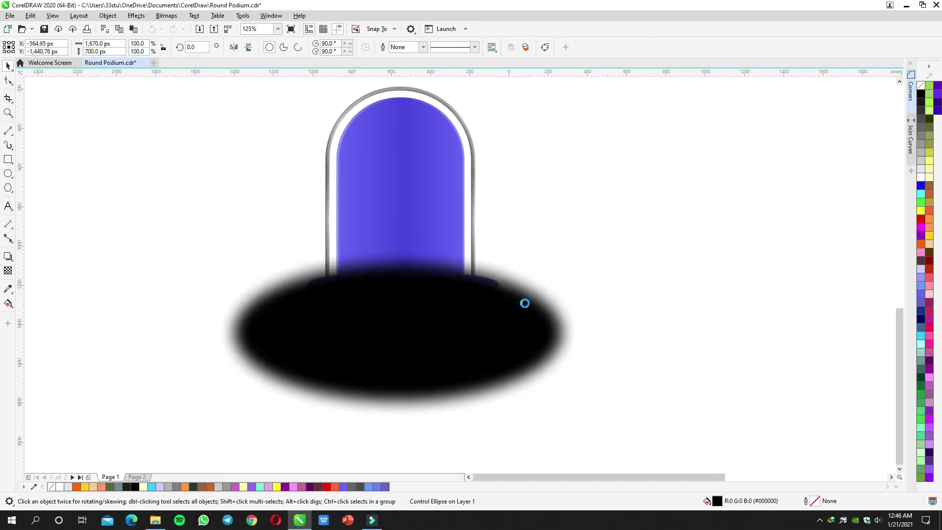
PowerClip the blurred black ellipse inside the purple arch.
right_click(481, 306)
left_click(517, 136)
left_click(426, 169)
left_click(566, 199)
Inside the arch's PowerClip, stretch the black ellipse slightly upward, give it a uniform transparency of 85 and finish editing.
double_click(410, 238)
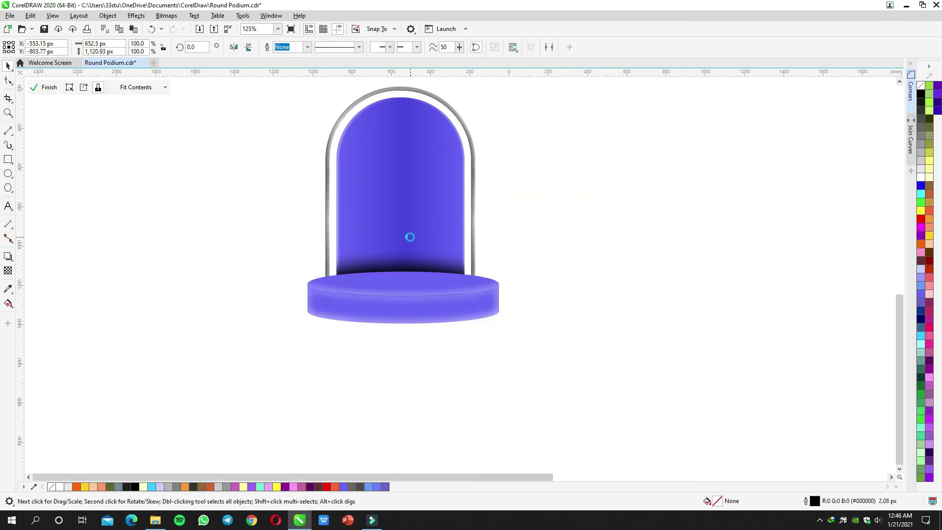
left_click(413, 280)
left_click_drag(398, 260, 398, 254)
left_click(8, 271)
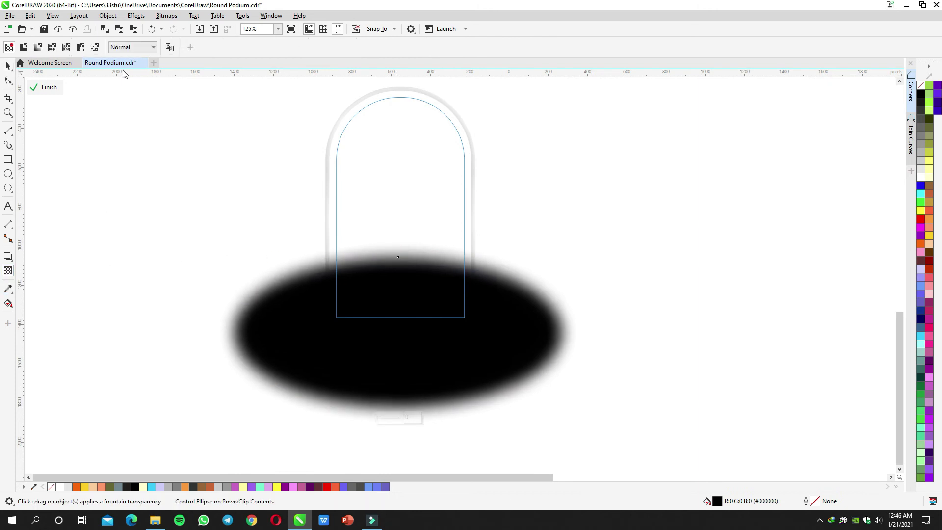
left_click(53, 47)
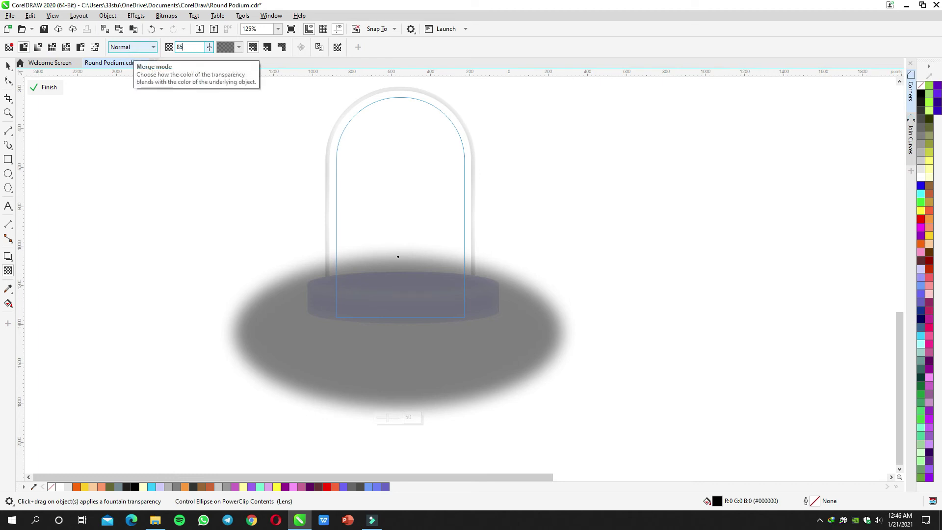
key("space")
left_click(203, 186, "ctrl")
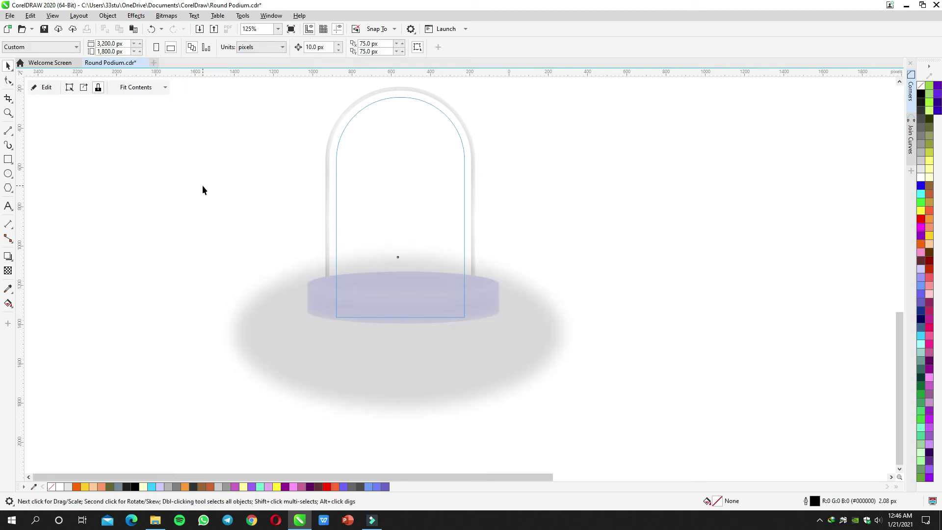
Examine the soft shadow at the foot of the arch where it meets the podium base.
scroll(398, 262, "up", 3)
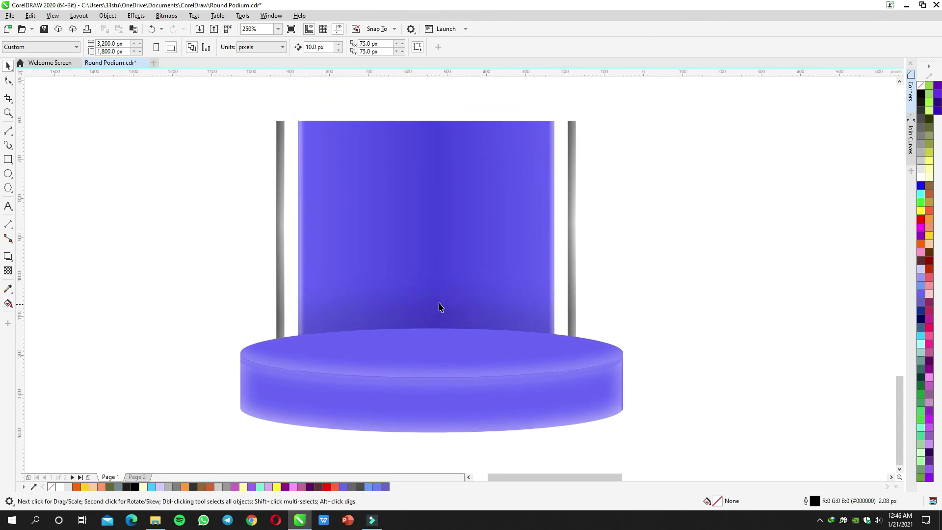
scroll(453, 292, "down", 3)
left_click_drag(458, 259, 462, 290)
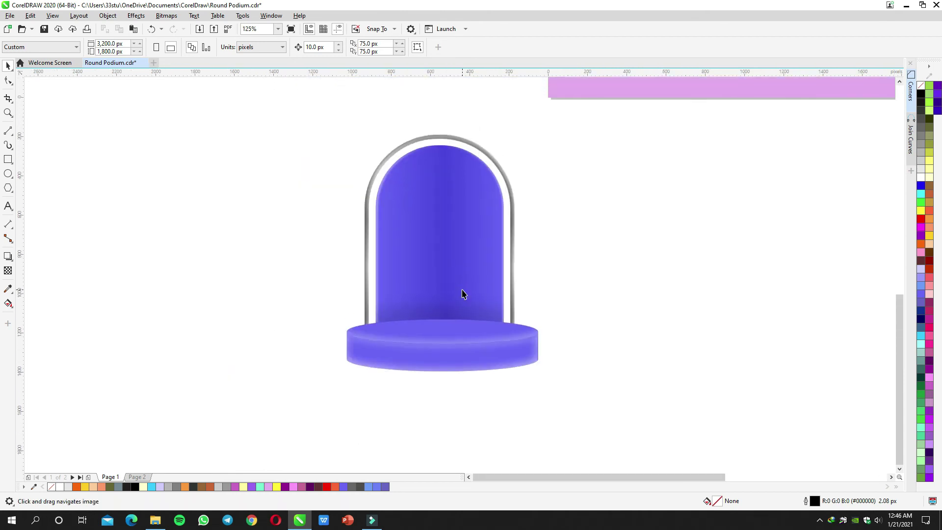
scroll(521, 317, "up", 3)
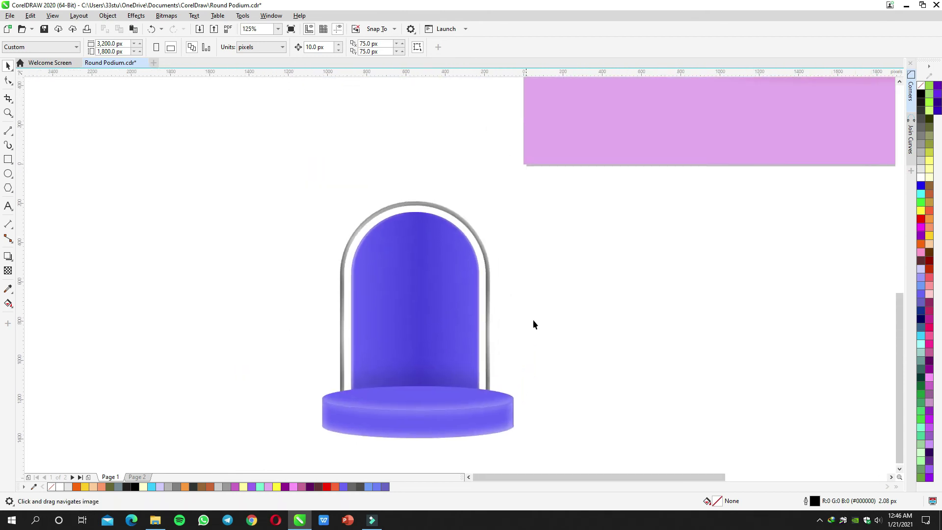
scroll(432, 400, "up", 3)
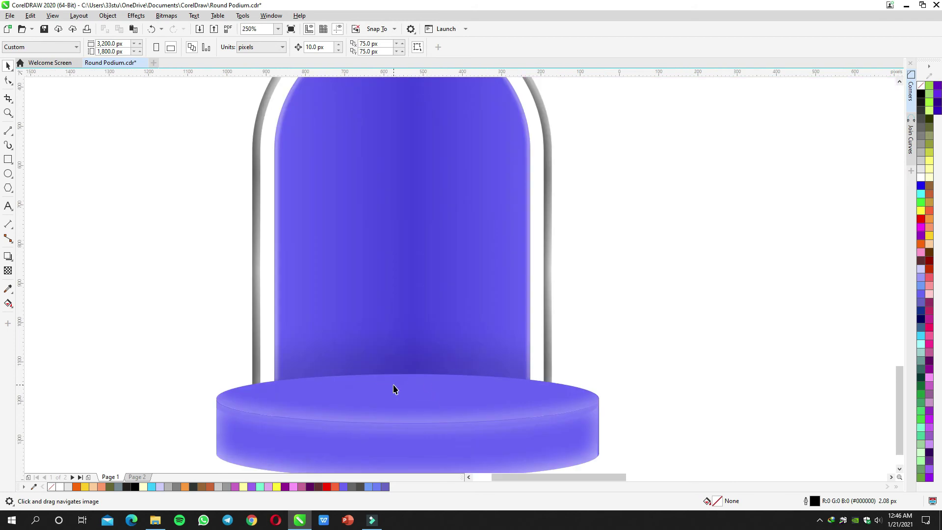
scroll(395, 385, "down", 1)
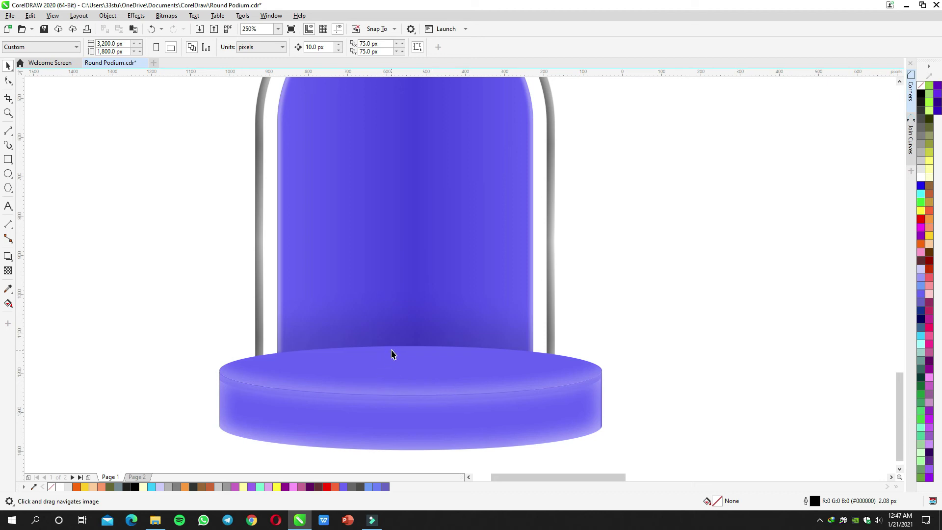
scroll(391, 354, "down", 3)
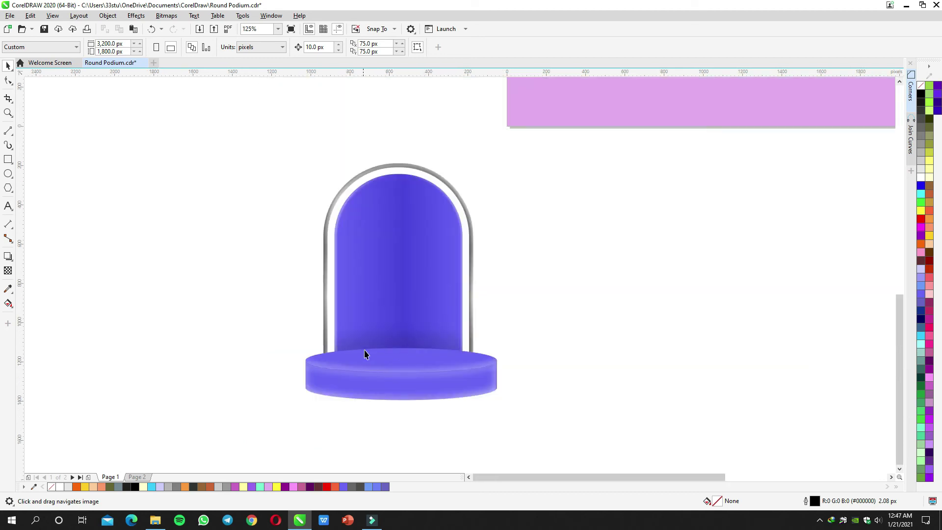
Apply a vertical fountain fill to the base's top ellipse, ending in navy blue above its rear edge.
left_click(399, 353)
scroll(400, 354, "up", 3)
left_click(11, 302)
left_click_drag(387, 367, 387, 326)
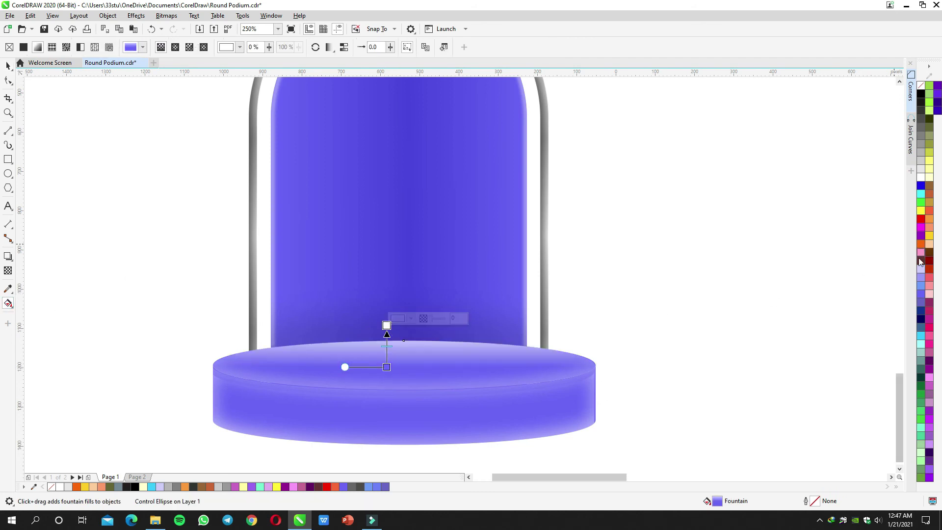
left_click(921, 302)
left_click(921, 314)
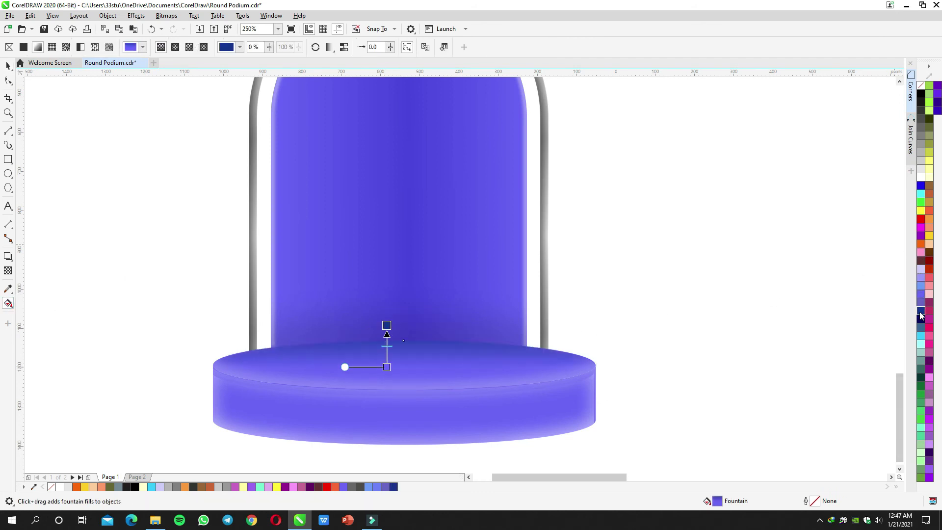
left_click_drag(387, 325, 387, 312)
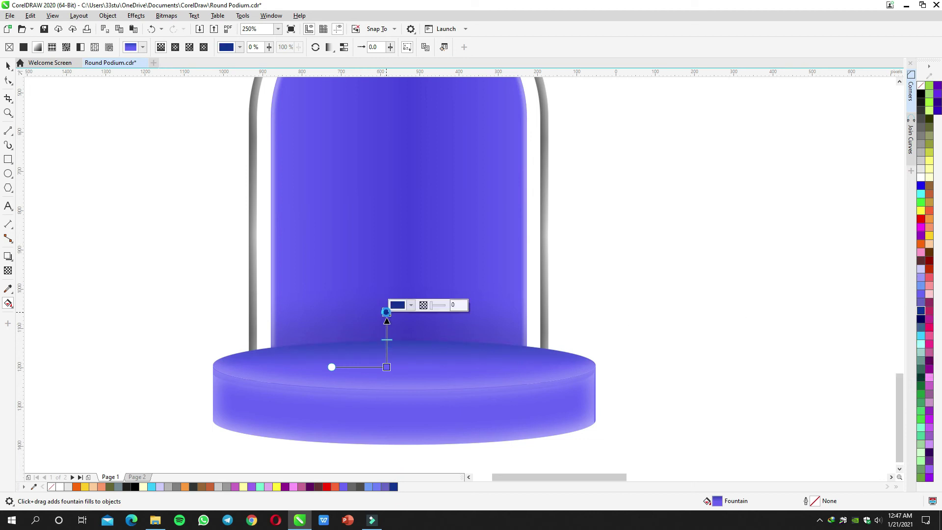
Set the upper end node of the top ellipse's fountain fill to #224385 and deselect the ellipse.
left_click(411, 306)
left_click_drag(449, 322, 629, 314)
left_click(579, 317)
left_click_drag(630, 363, 624, 376)
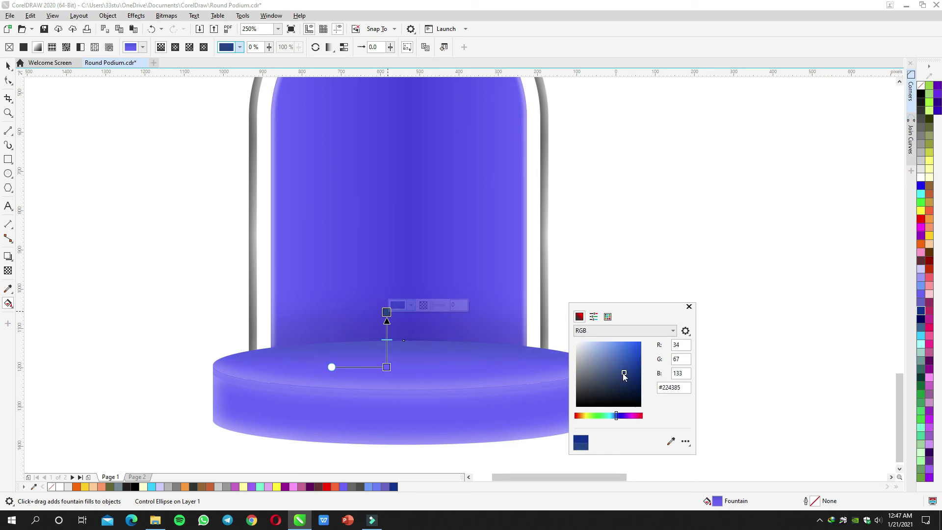
left_click(637, 263)
key("space")
left_click(637, 262)
Apply a downward fountain fill to the base's side, ending just below its lower edge in #6666CC.
scroll(620, 288, "down", 2)
left_click_drag(654, 283, 662, 301)
left_click_drag(604, 336, 629, 312)
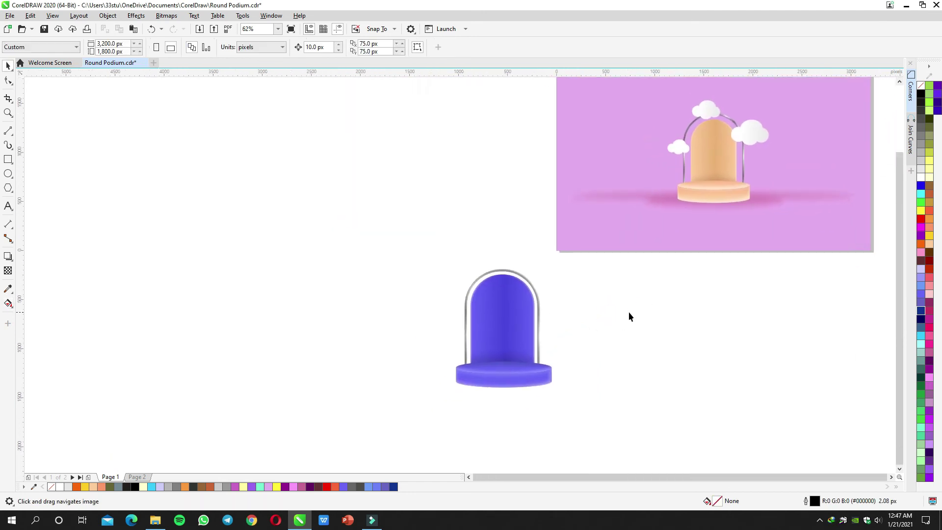
scroll(553, 368, "up", 3)
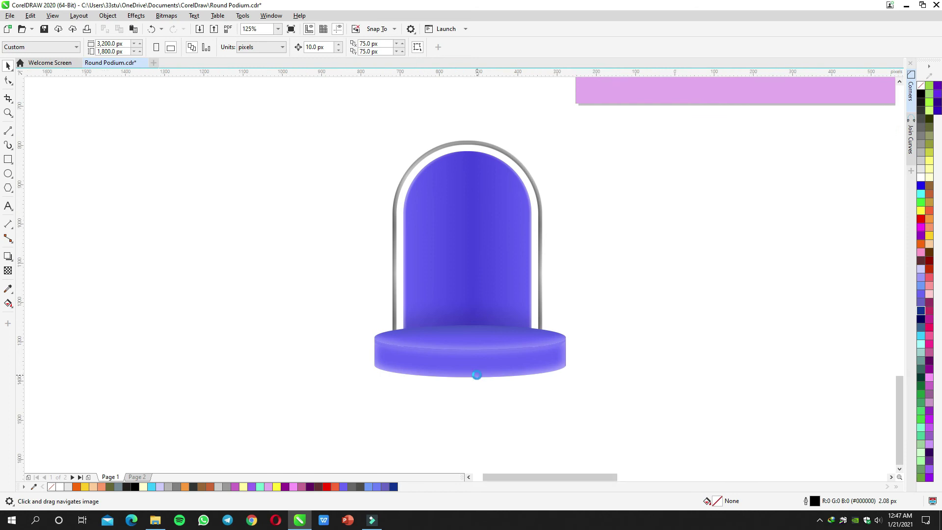
scroll(477, 375, "up", 1)
left_click(482, 356)
key("g")
left_click_drag(469, 351, 469, 390)
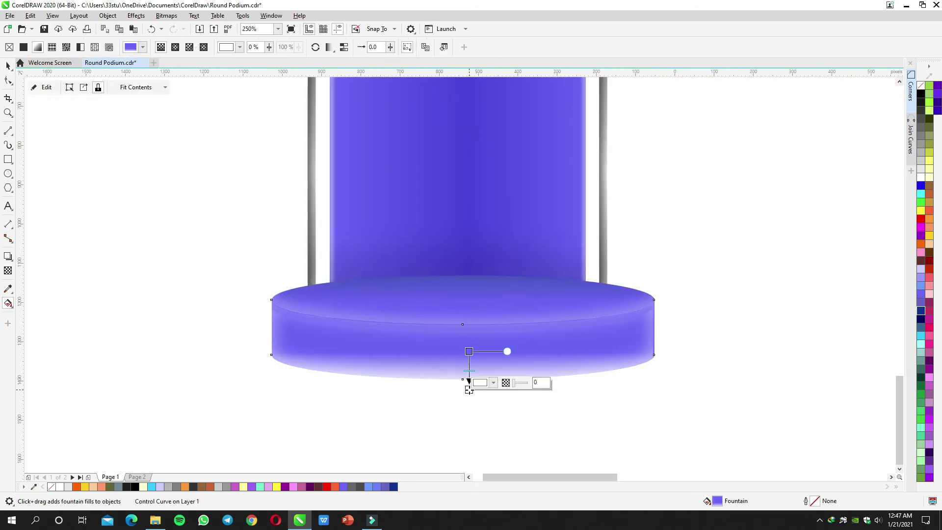
left_click(385, 487)
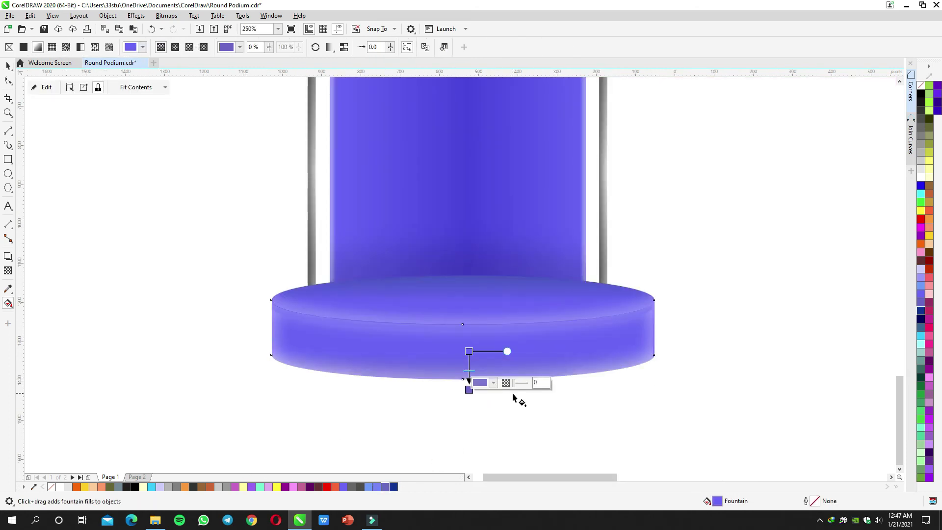
Set the end node of the base side's fountain fill to the darker blue #31318F.
left_click(493, 384)
left_click(581, 214)
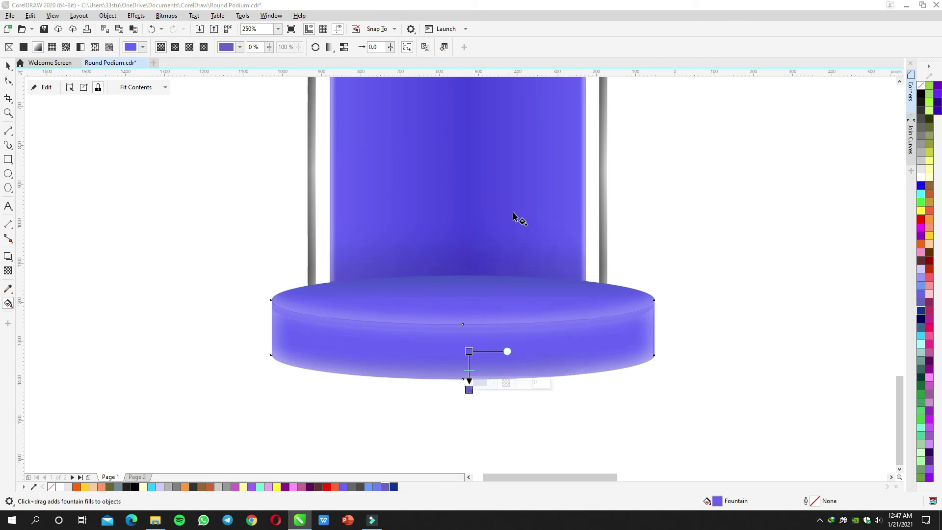
left_click(494, 384)
left_click(482, 227)
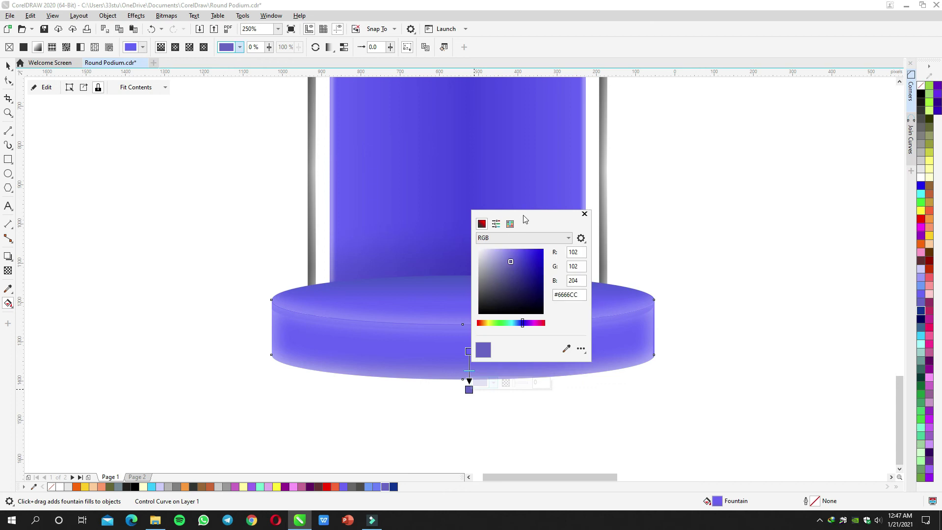
left_click_drag(522, 232, 740, 239)
left_click_drag(736, 275, 738, 276)
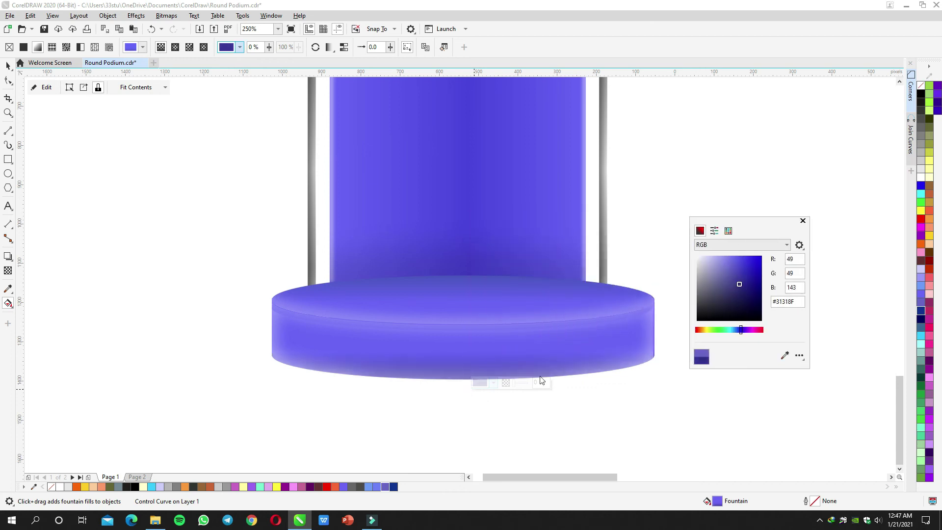
Shift the direction of the base side's fountain fill so the dark end falls towards its lower right, and deselect it.
left_click(469, 389)
left_click_drag(469, 390, 480, 395)
key("space")
left_click(646, 404)
scroll(643, 403, "down", 1)
left_click_drag(643, 402, 570, 398)
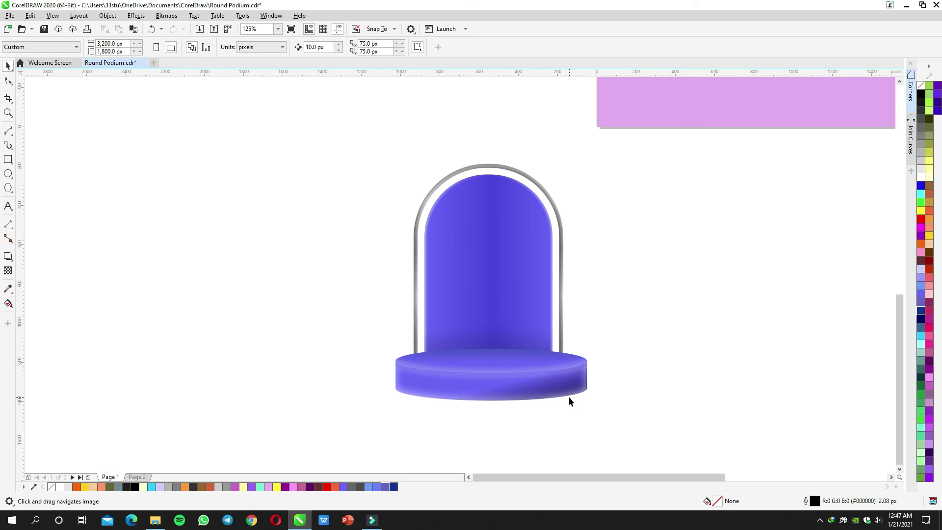
Move the middle node of the arch's fountain fill to 60% and deselect the arch.
key("g")
left_click(487, 256)
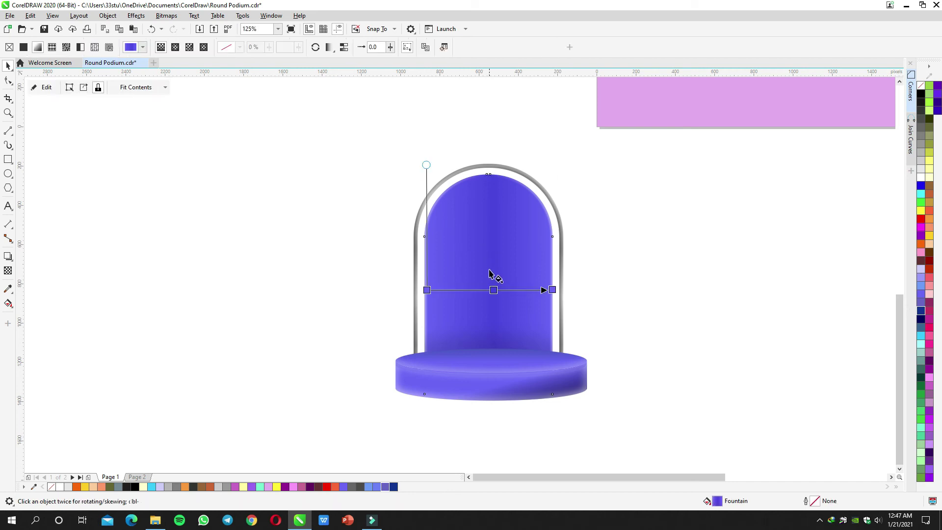
scroll(492, 275, "up", 2)
double_click(515, 310)
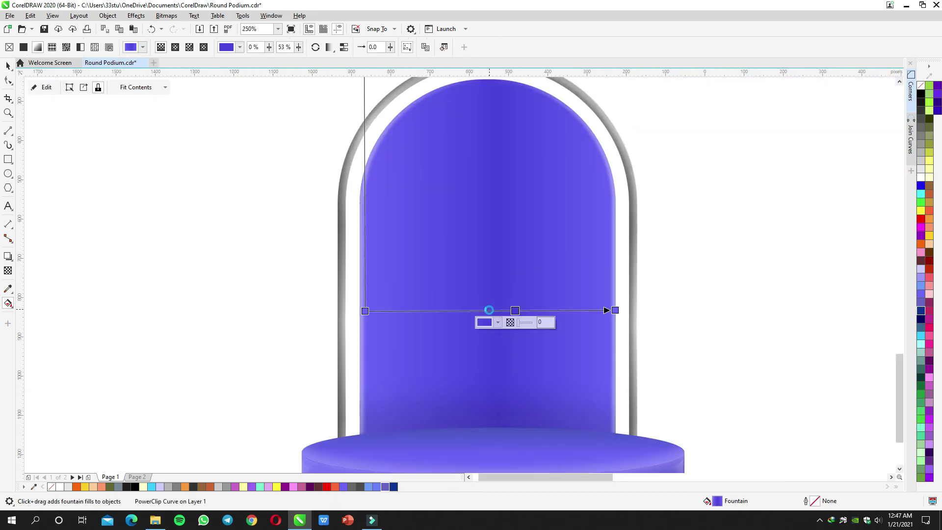
double_click(508, 310)
mouse_move(509, 310)
left_mouse_down()
mouse_move(459, 311)
mouse_move(514, 311)
left_mouse_up()
left_click(459, 311)
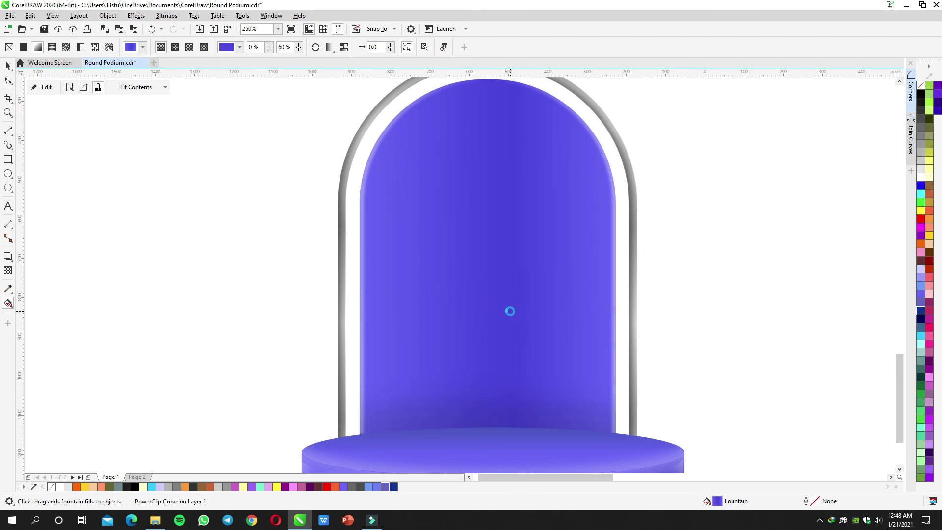
scroll(513, 311, "down", 2)
left_click(626, 298)
key("space")
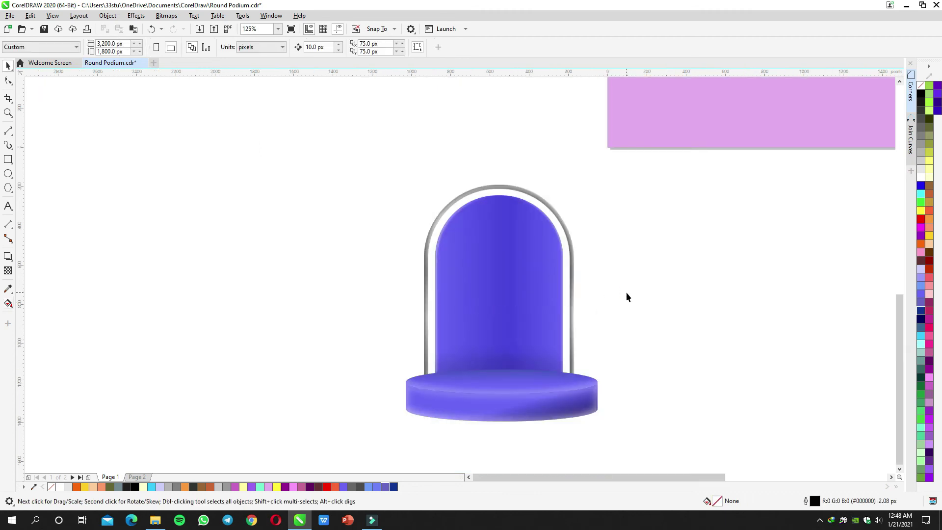
Compare the shaded blue podium with the finished orange podium scene on the page.
scroll(638, 249, "down", 1)
left_click_drag(659, 251, 613, 320)
scroll(775, 148, "up", 1)
left_click_drag(653, 279, 691, 196)
left_click_drag(549, 358, 591, 292)
scroll(592, 291, "down", 2)
left_click_drag(638, 228, 458, 299)
left_click_drag(298, 368, 313, 305)
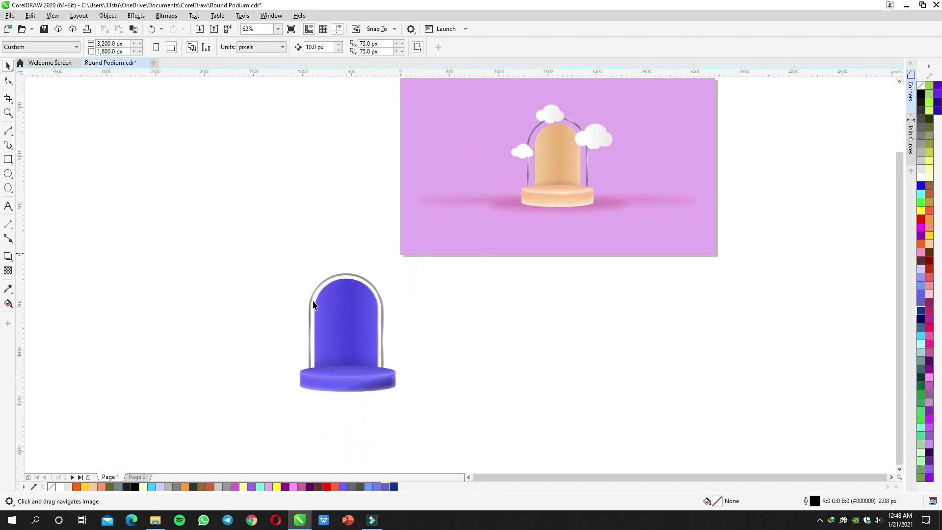
Move the blue podium to Page 2, group its parts and center the group on the page.
key("ctrl+x")
key("Page_Down")
key("ctrl+v")
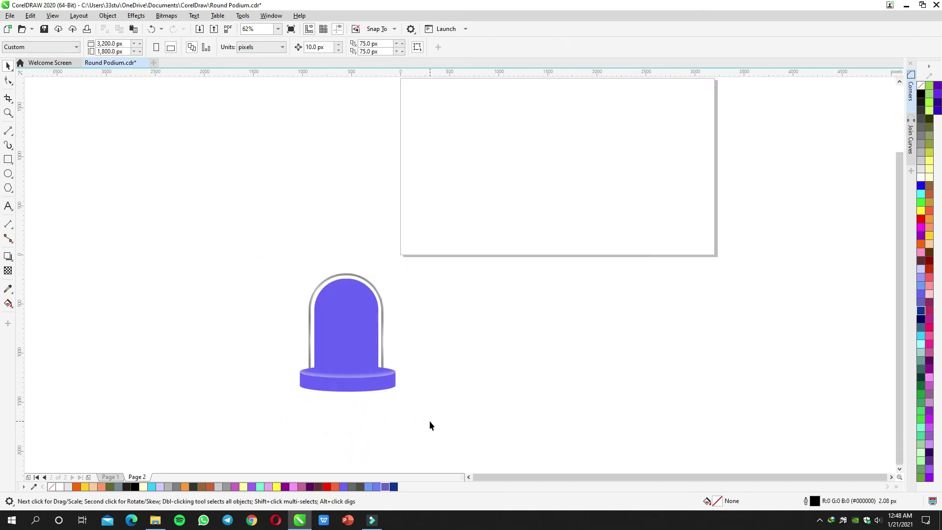
key("ctrl+x")
key("ctrl+v")
key("ctrl+g")
key("p")
Add a page-sized 3,200 by 1,800 px background rectangle behind the podium and fill it with orange #FF9966.
left_click_drag(475, 317, 356, 451)
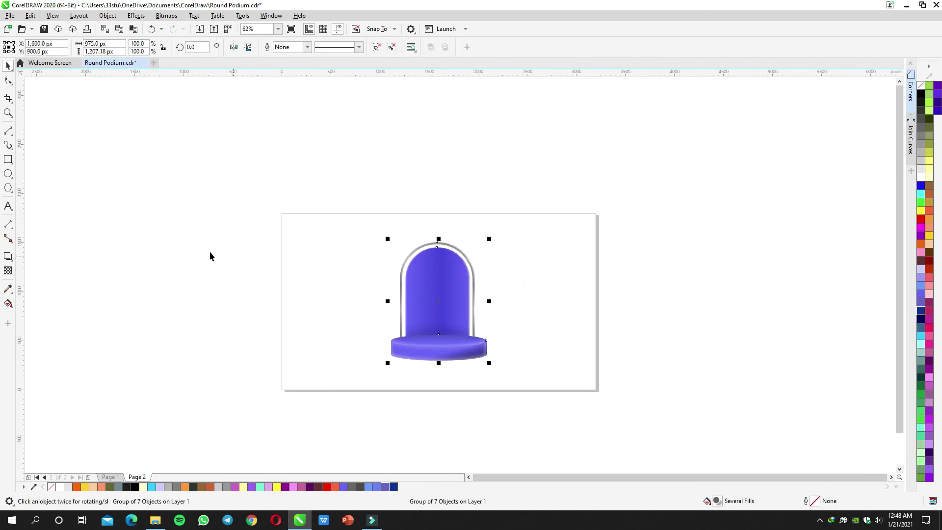
double_click(8, 160)
key("space")
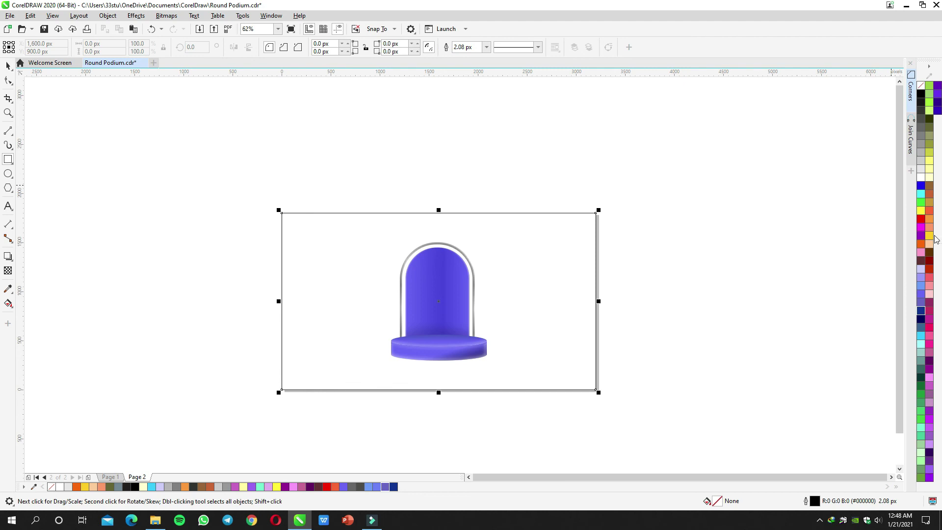
left_click(930, 224)
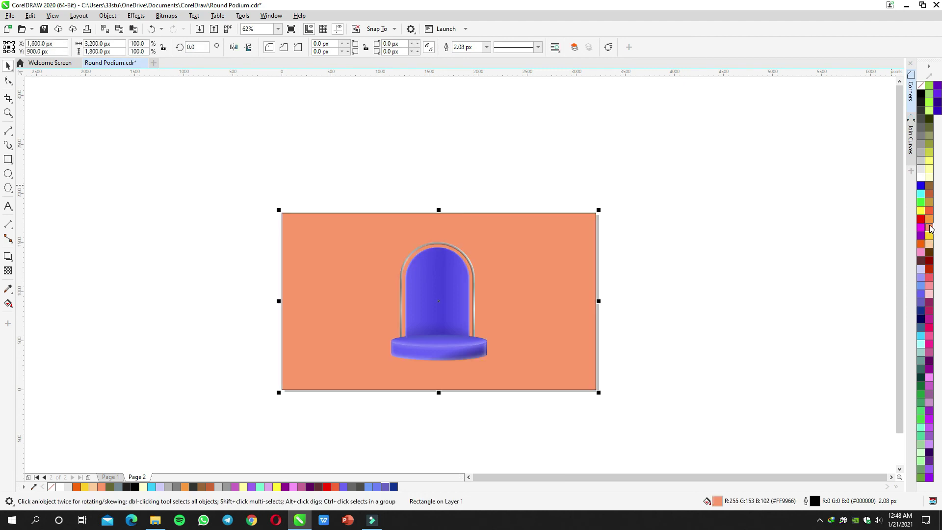
Change the background rectangle's fill to pale yellow #F5D68E and remove its outline.
left_click(921, 293)
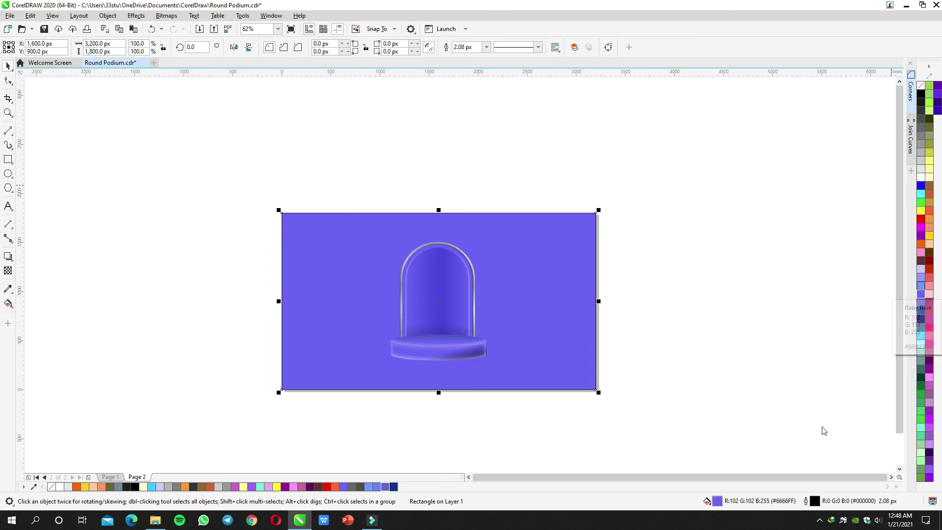
key("shift+F11")
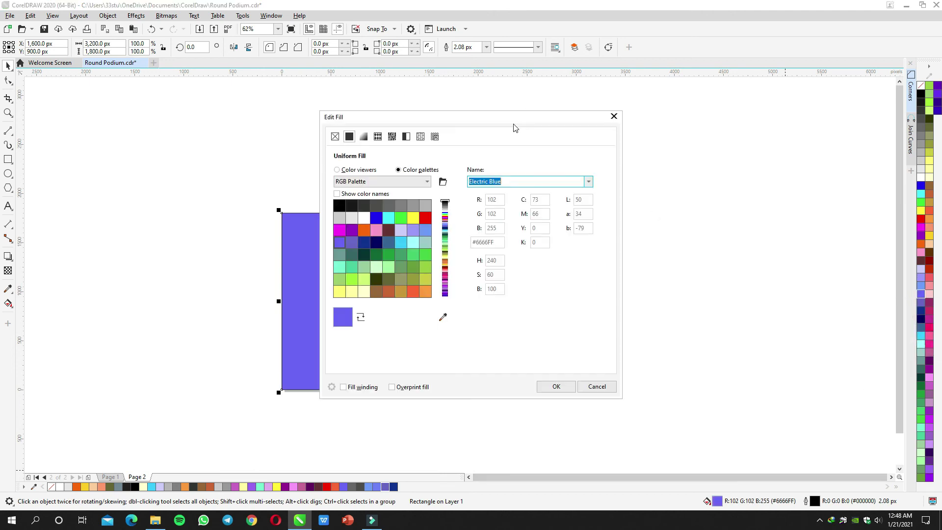
left_click_drag(517, 120, 741, 127)
left_click(609, 172)
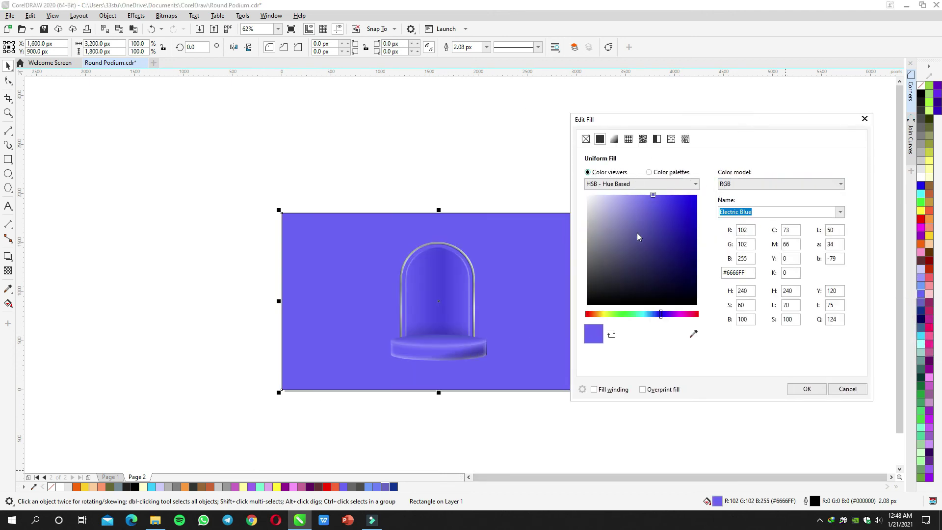
left_click(627, 315)
left_click(599, 314)
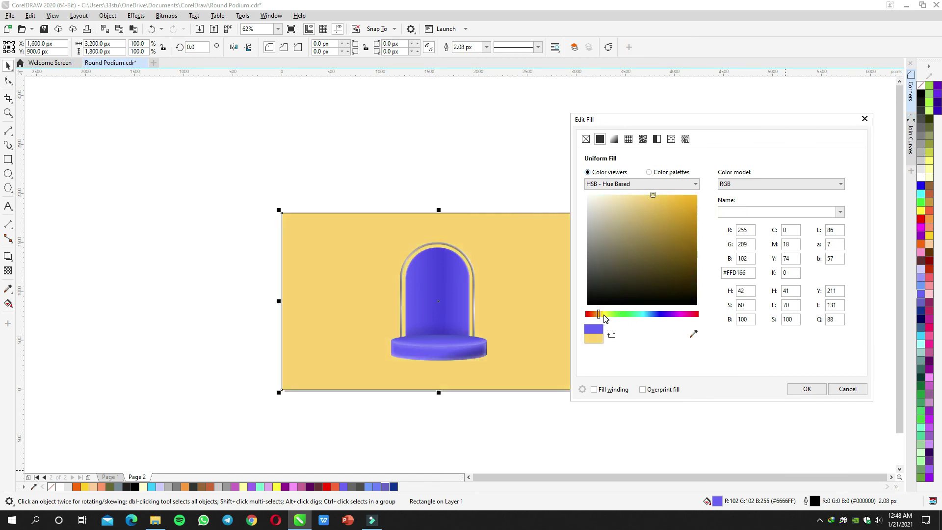
left_click(640, 214)
left_click(634, 199)
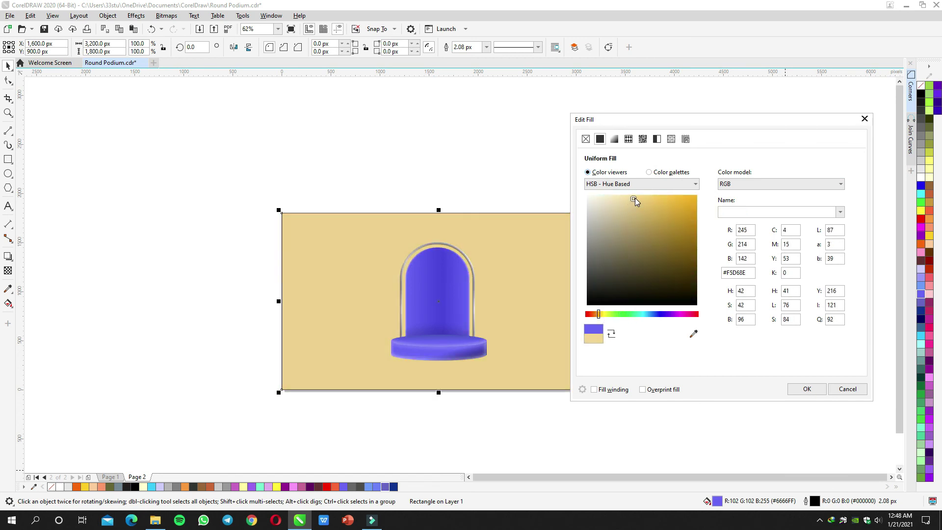
left_click(807, 390)
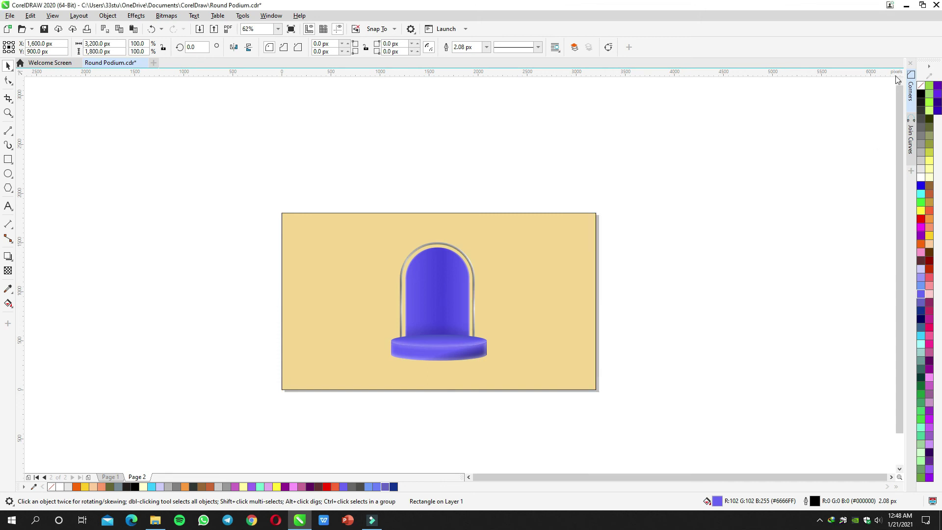
key("Escape")
Draw four overlapping circles beside the arch's upper right side to form a cloud shape.
scroll(421, 310, "up", 3)
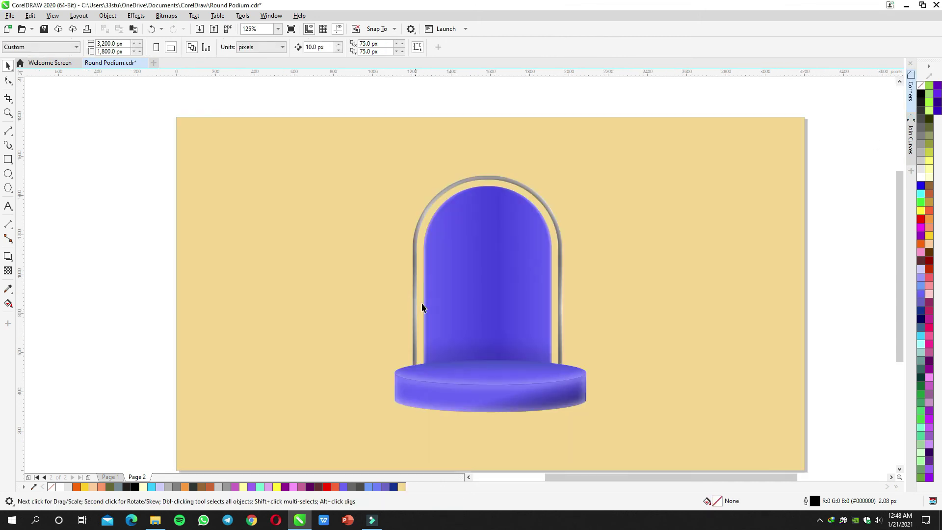
left_click(8, 174)
mouse_move(462, 185)
left_mouse_down()
mouse_move(511, 212)
mouse_move(599, 193)
left_mouse_up()
key("space")
scroll(494, 210, "up", 1)
scroll(494, 210, "up", 3)
left_click_drag(621, 152, 587, 193)
left_click_drag(554, 211, 623, 157)
right_click(515, 231)
left_click(552, 198)
left_click_drag(589, 198, 580, 197)
left_click_drag(603, 263, 634, 230)
right_click(633, 229)
Fill all four cloud circles with white, remove their outlines and adjust how they overlap.
left_click(562, 215, "shift")
left_click(518, 243, "shift")
left_click(587, 284, "shift")
left_click(917, 179)
right_click(921, 86)
left_click(543, 253)
left_click_drag(543, 252, 526, 249)
left_click_drag(597, 251, 613, 250)
Weld the four white circles into one cloud and move it over the arch's right edge.
key("ctrl+a")
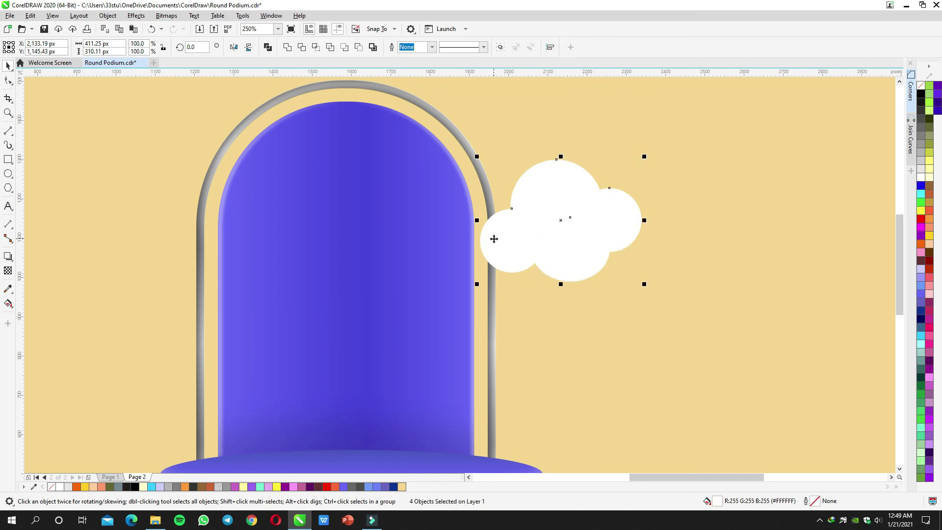
left_click(288, 48)
left_click_drag(572, 200, 542, 206)
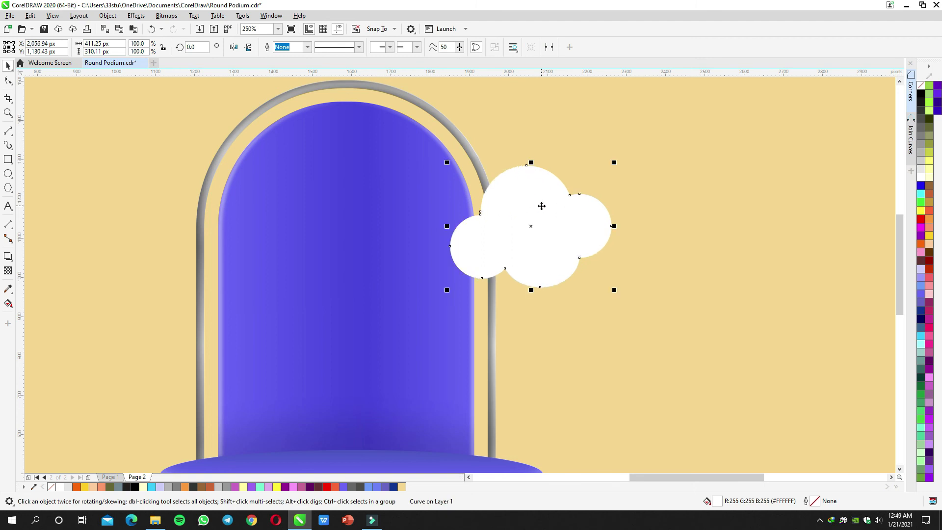
Apply a horizontal linear fountain fill to the cloud, running from white to 20% Black (#CCCCCC) at its right.
left_click(11, 305)
left_click(29, 305)
left_click_drag(511, 243, 631, 242)
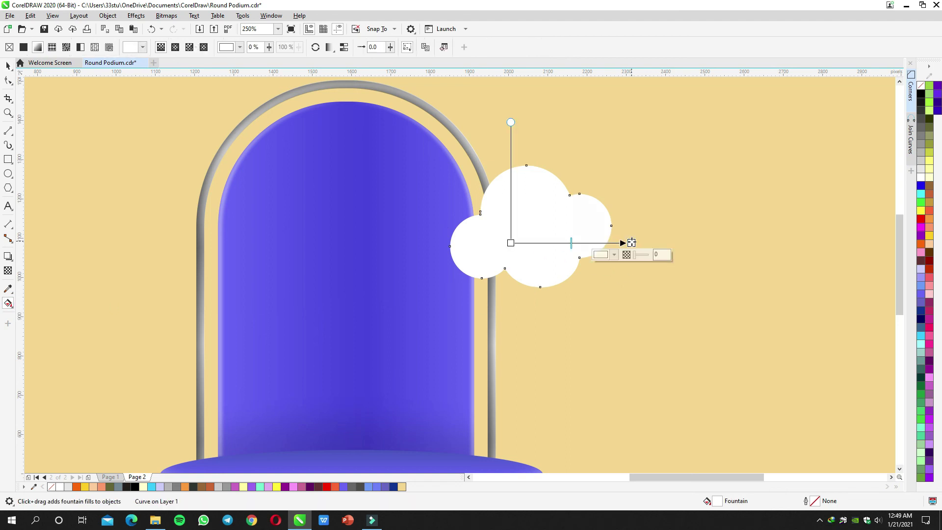
left_click(921, 160)
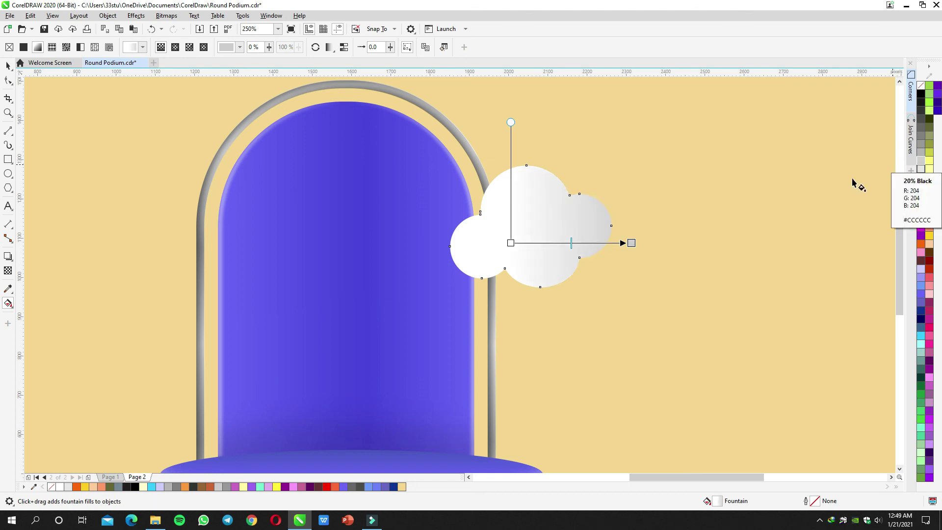
scroll(609, 238, "down", 1)
key("space")
key("Escape")
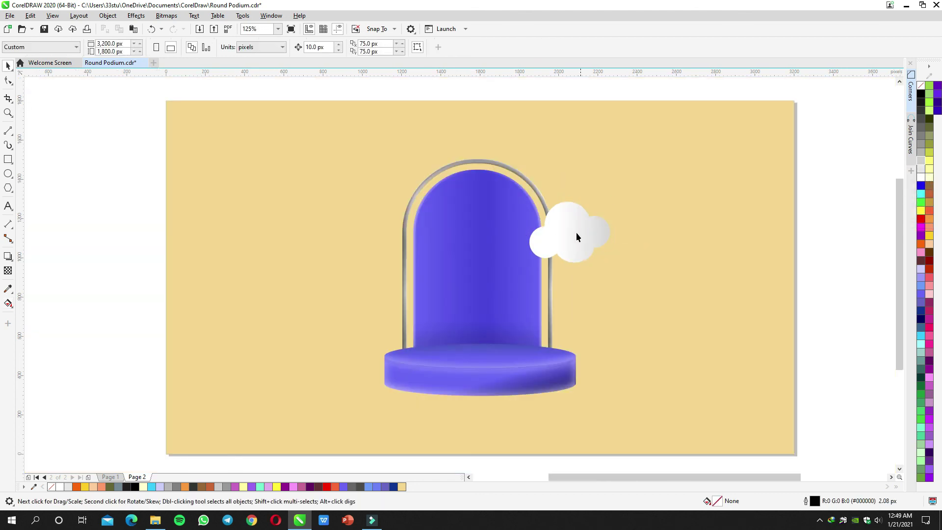
Duplicate the cloud onto the arch's top at 76.3% scale and place a copy of that on the arch's left side.
left_click(576, 231)
scroll(575, 231, "up", 2)
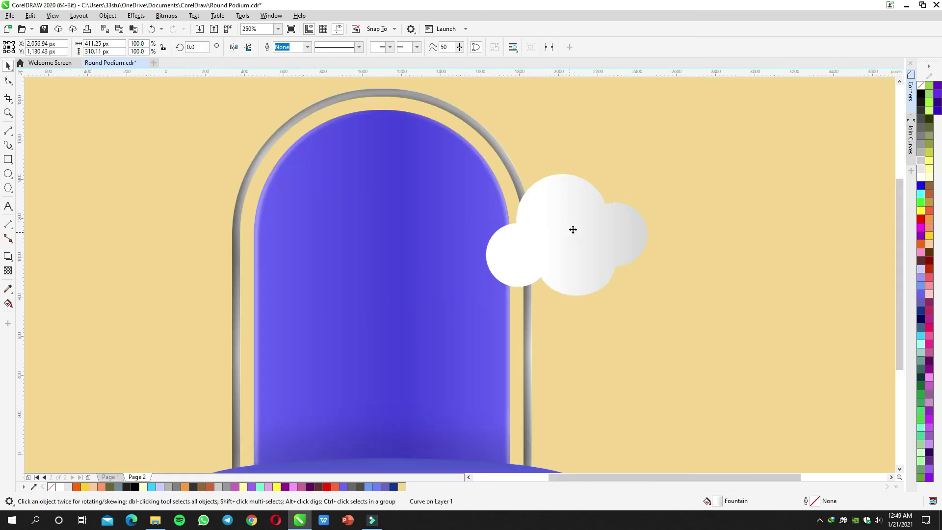
scroll(573, 230, "down", 2)
left_click_drag(578, 234, 491, 163)
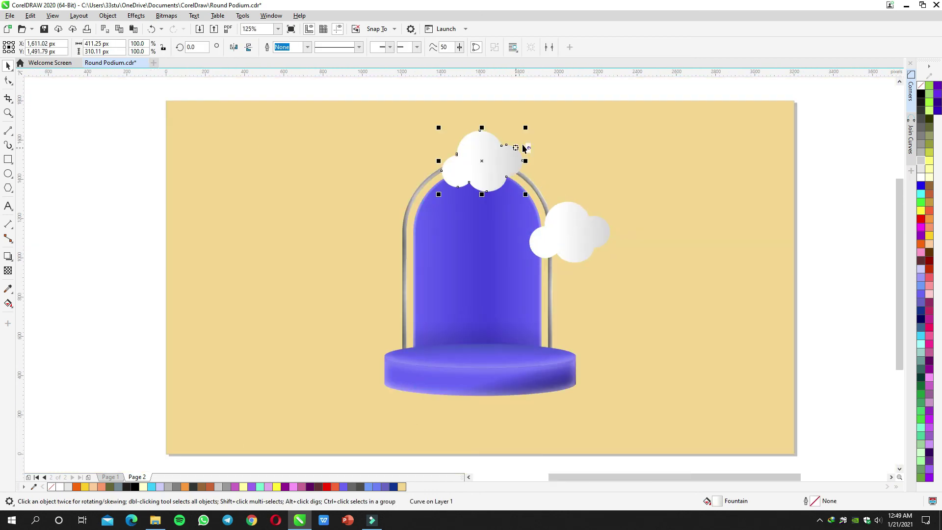
left_click_drag(525, 127, 413, 226)
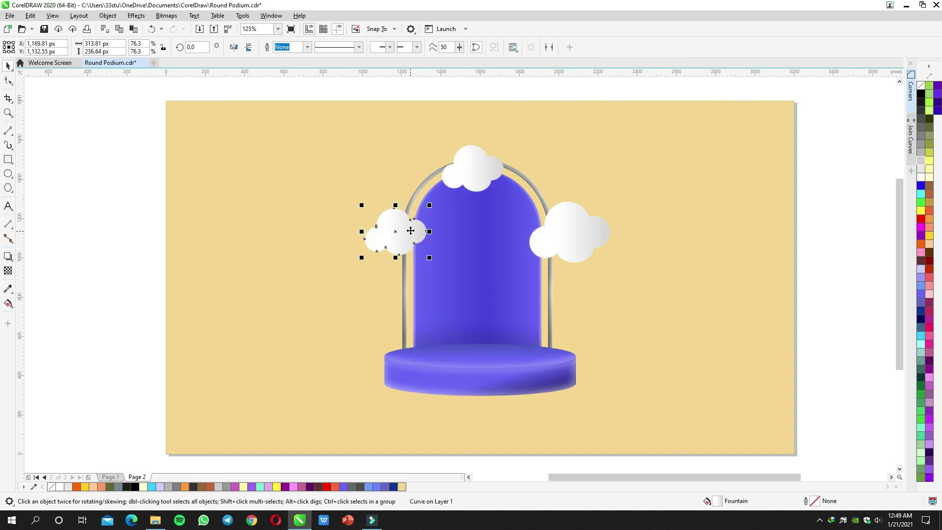
Delete corner nodes between the lobes of the left cloud to vary its outline.
key("F10")
scroll(411, 224, "up", 4)
double_click(410, 214)
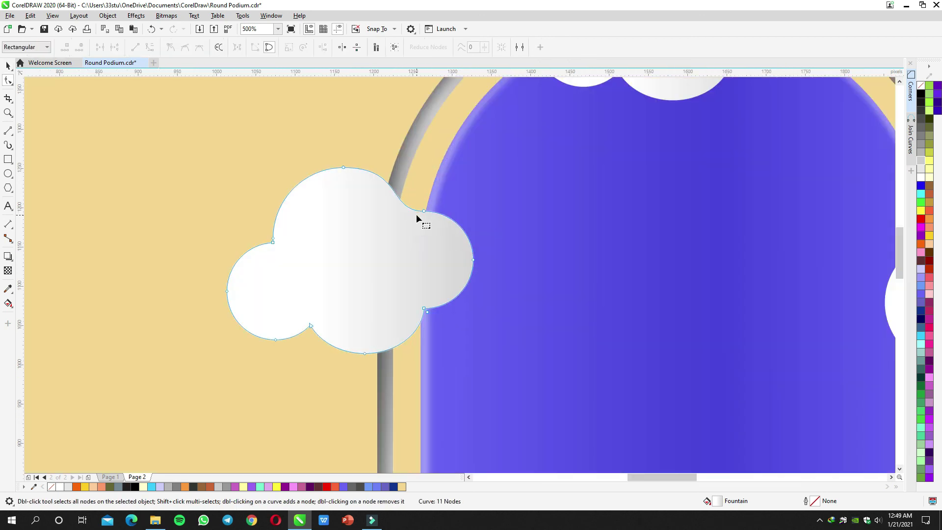
double_click(273, 239)
scroll(275, 246, "down", 3)
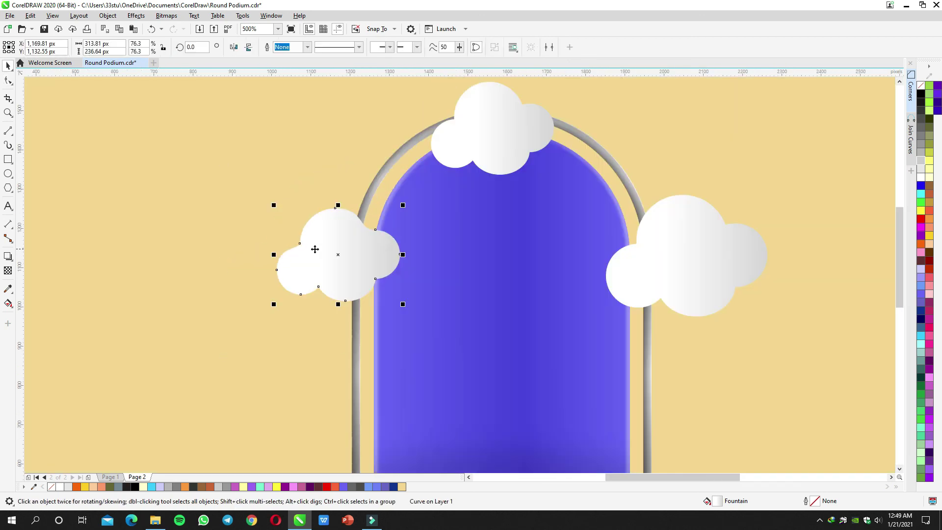
double_click(297, 245)
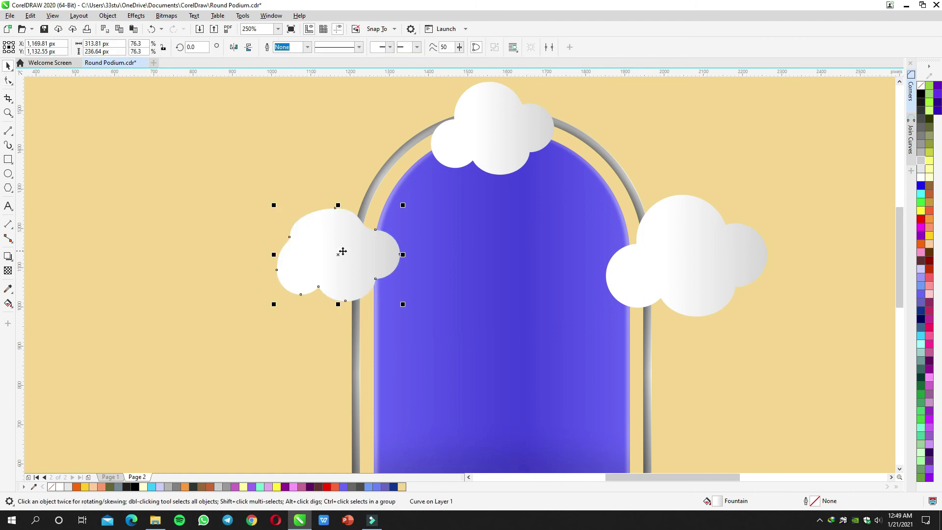
double_click(319, 286)
key("space")
scroll(348, 266, "down", 1)
key("Escape")
Reposition the upper-left nodes of the left cloud to shape its rounded upper lobe.
double_click(352, 261)
scroll(336, 267, "up", 2)
key("space")
key("Escape")
left_click(344, 262)
key("space")
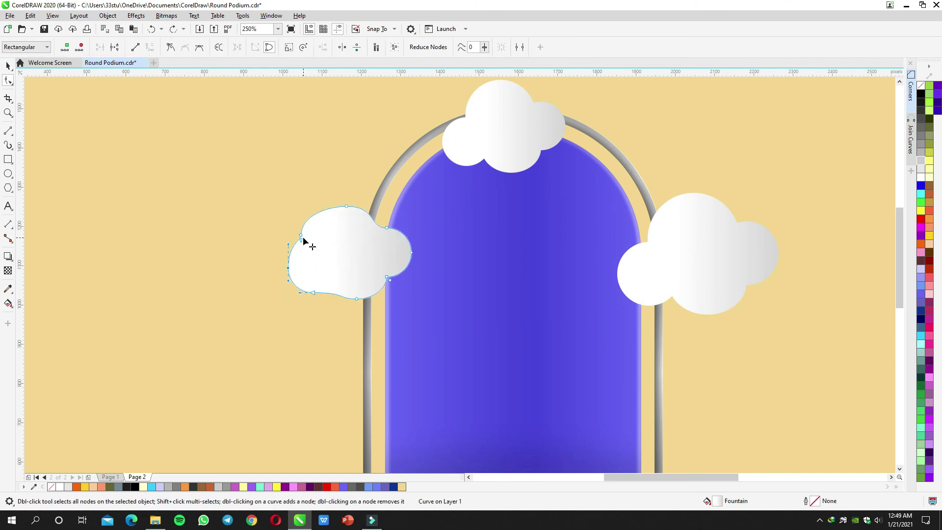
left_click_drag(301, 235, 312, 238)
left_click_drag(347, 206, 346, 219)
key("space")
key("space")
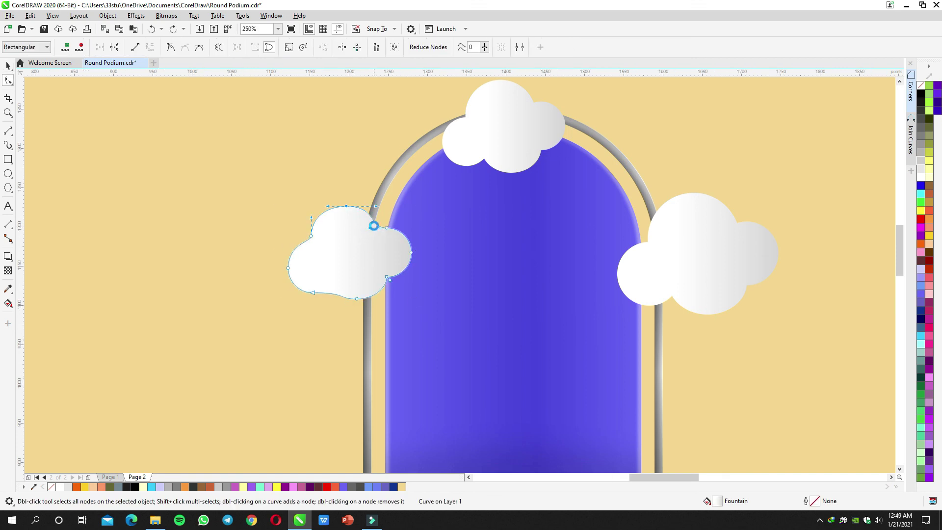
scroll(363, 233, "up", 2)
key("space")
scroll(345, 243, "down", 4)
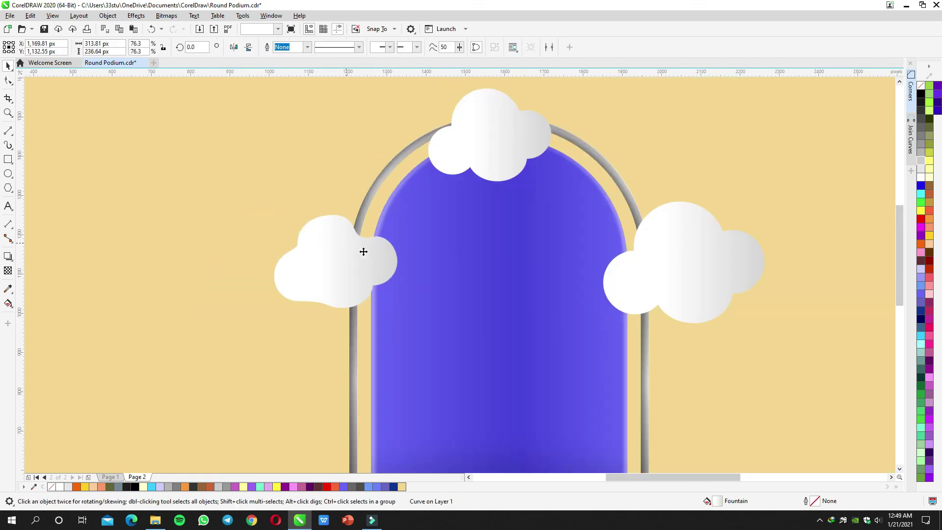
Shift the white start of the fountain fills on the left and top clouds further right.
key("Escape")
left_click(363, 265)
key("g")
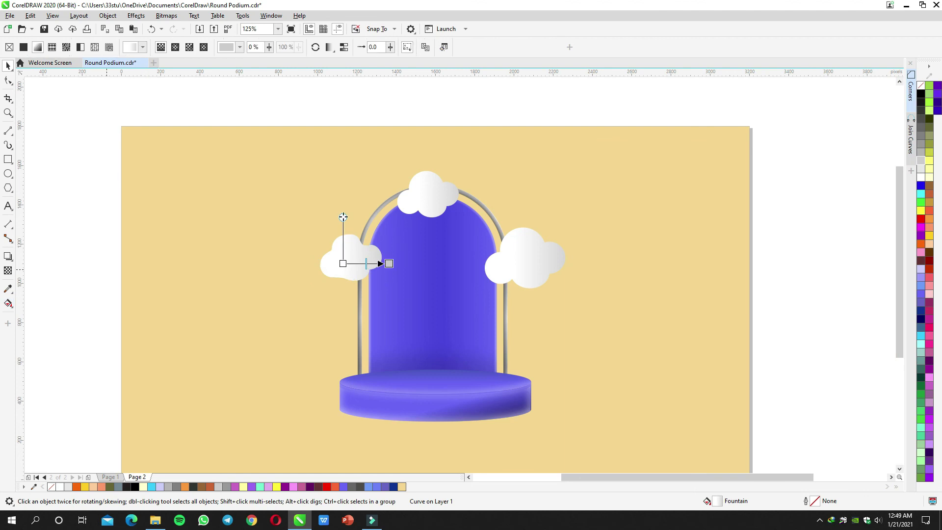
scroll(398, 204, "up", 1)
left_click_drag(304, 302, 365, 303)
left_click_drag(443, 178, 515, 178)
key("space")
Move the gray end of the right cloud's fountain fill slightly further right and deselect the cloud.
scroll(514, 178, "down", 1)
left_click_drag(581, 226, 515, 203)
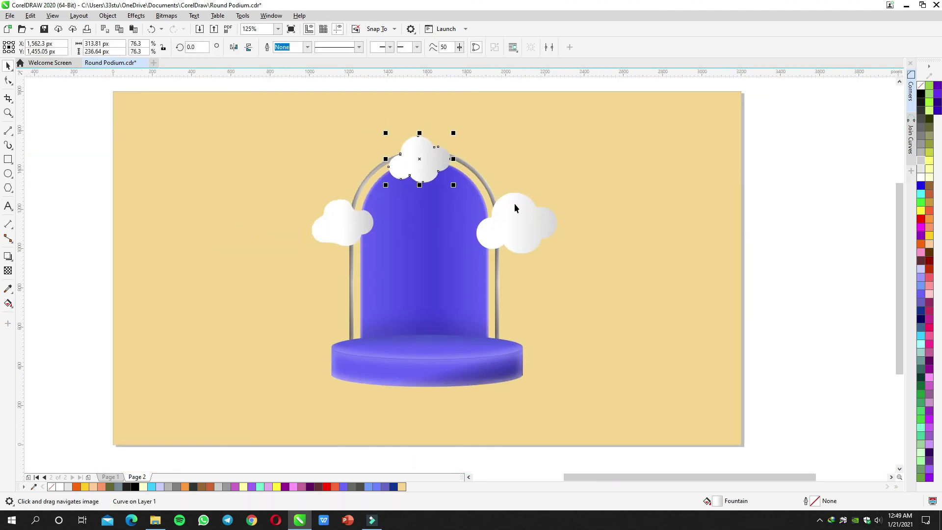
left_click(515, 206)
key("g")
left_click_drag(568, 231, 585, 231)
key("space")
left_click(610, 269)
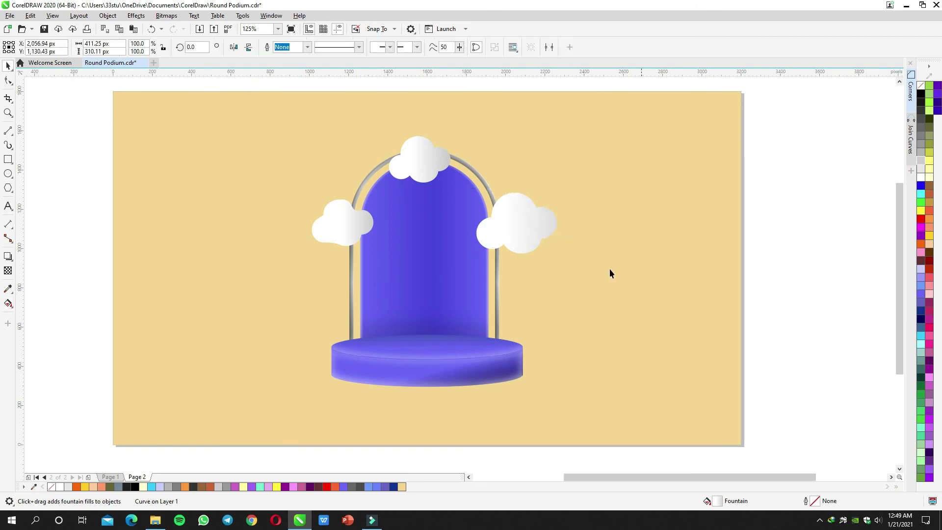
Add a perspective drop shadow on the ground from the bottom edge of the podium group.
scroll(602, 269, "down", 1)
scroll(594, 288, "up", 2)
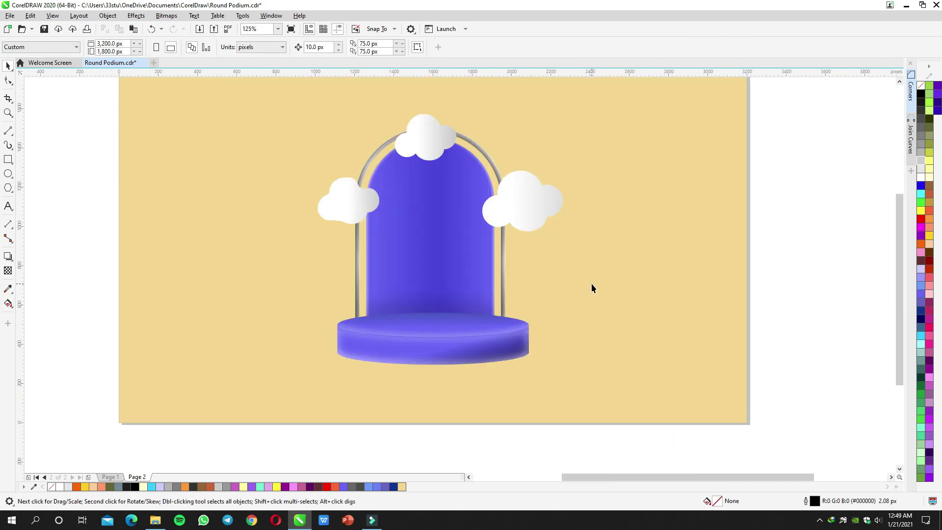
left_click(402, 354)
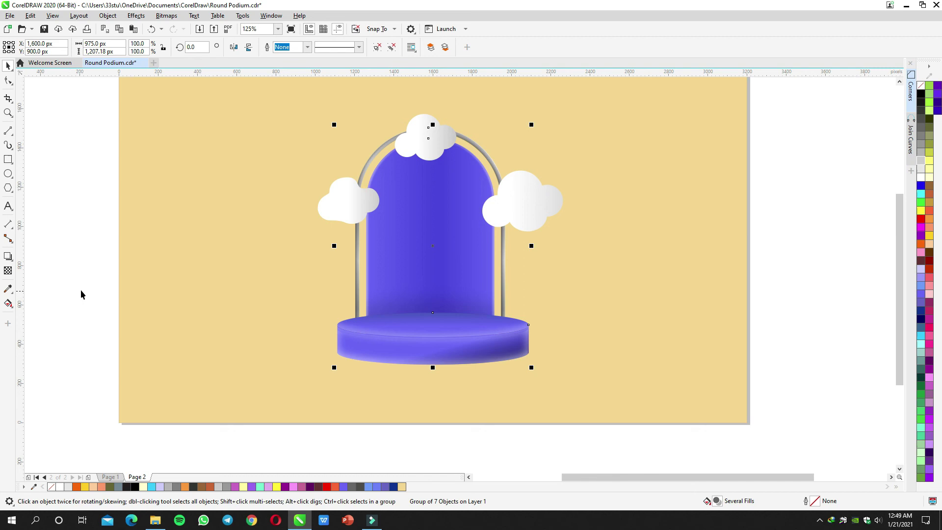
left_click_drag(378, 280, 354, 280)
key("ctrl+z")
left_click(8, 257)
left_click_drag(433, 338, 433, 365)
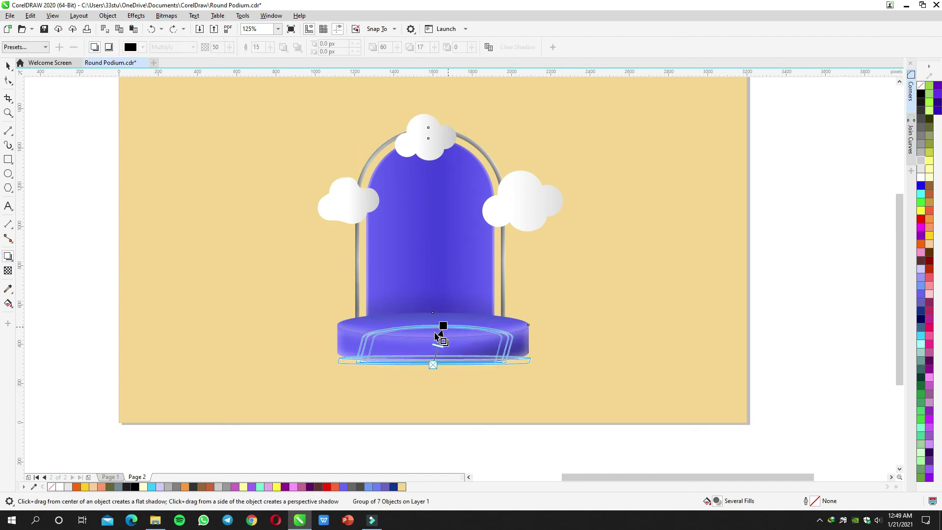
key("space")
Move the top cloud slightly higher above the arch, to about X 1,567 px and Y 1,502 px.
left_click(793, 301)
left_click_drag(599, 333, 650, 354)
key("F4")
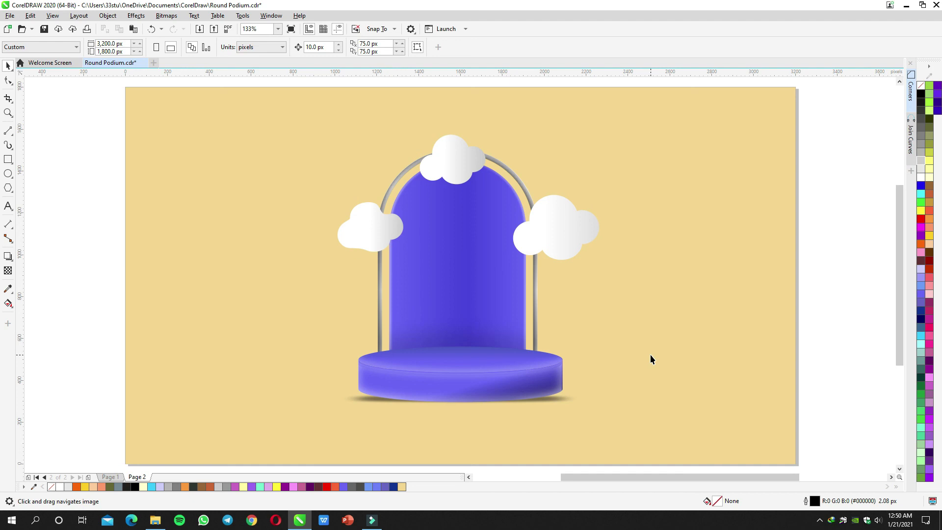
left_click(452, 148)
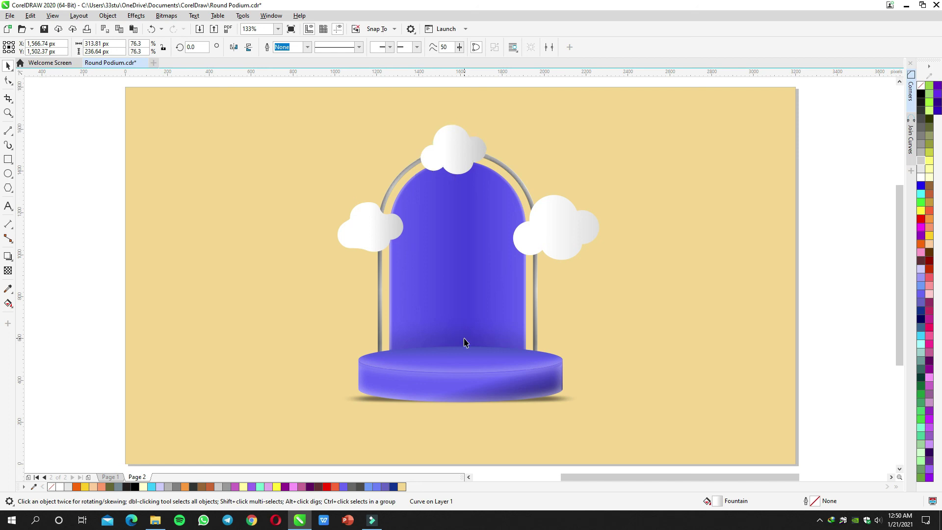
Examine the base and ground shadows of the finished orange podium scene on Page 1.
key("Page_Up")
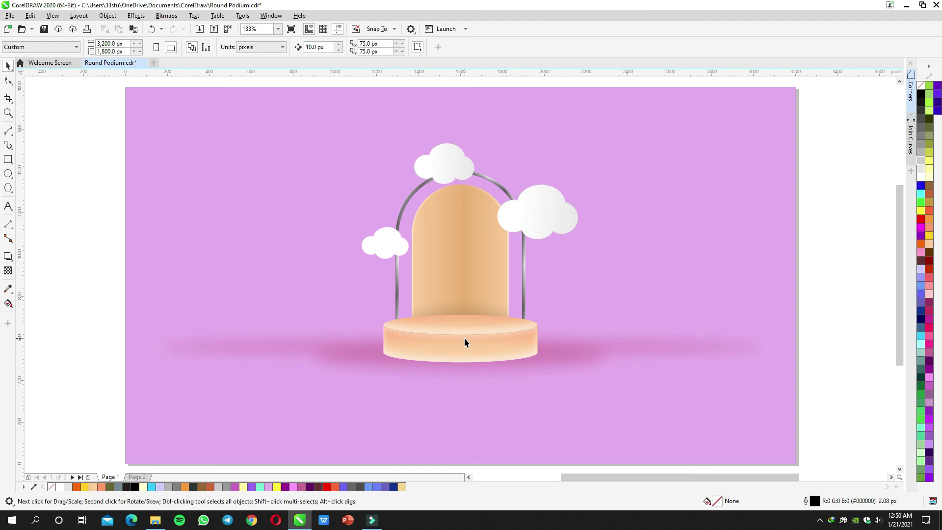
scroll(464, 338, "up", 2)
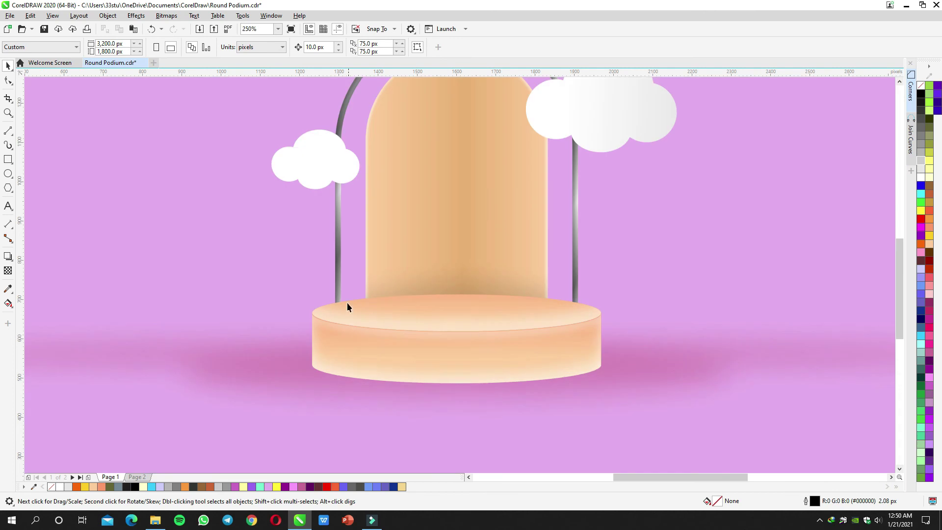
scroll(492, 320, "down", 2)
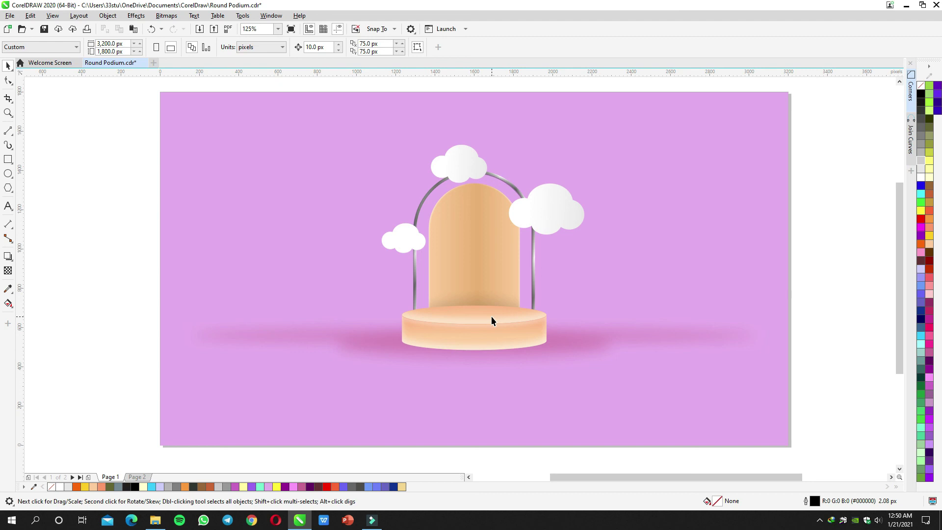
scroll(491, 317, "up", 1)
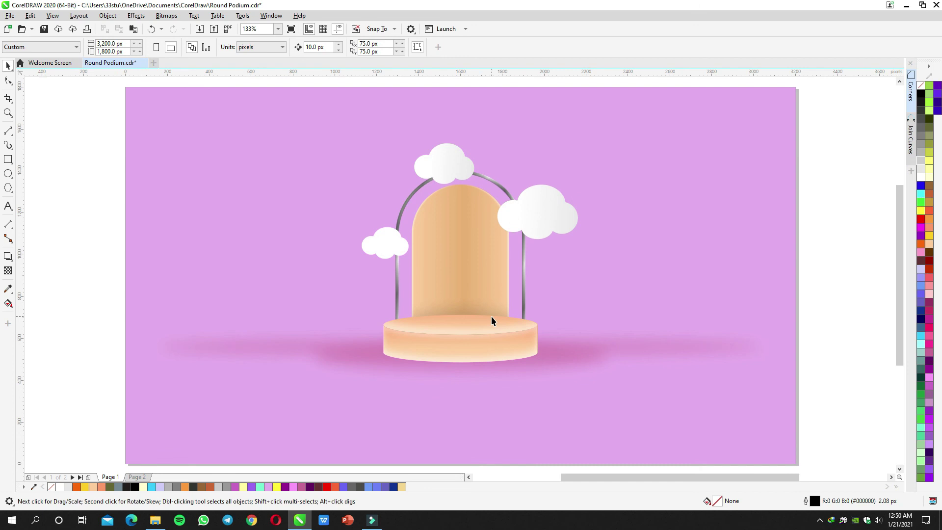